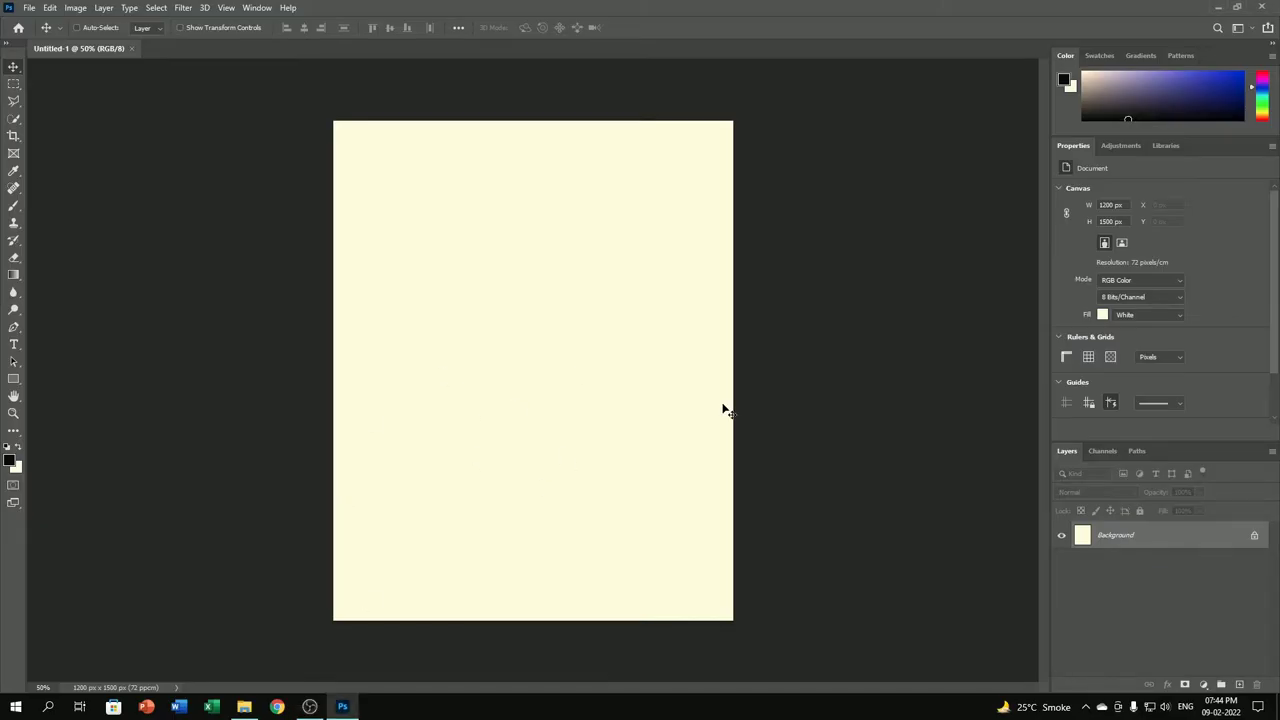
# - Place the forest photo on the canvas and scale it up to cover the 1200 × 1500 px canvas
pyautogui.click(244, 707)
pyautogui.moveTo(224, 160); pyautogui.dragTo(352, 667)
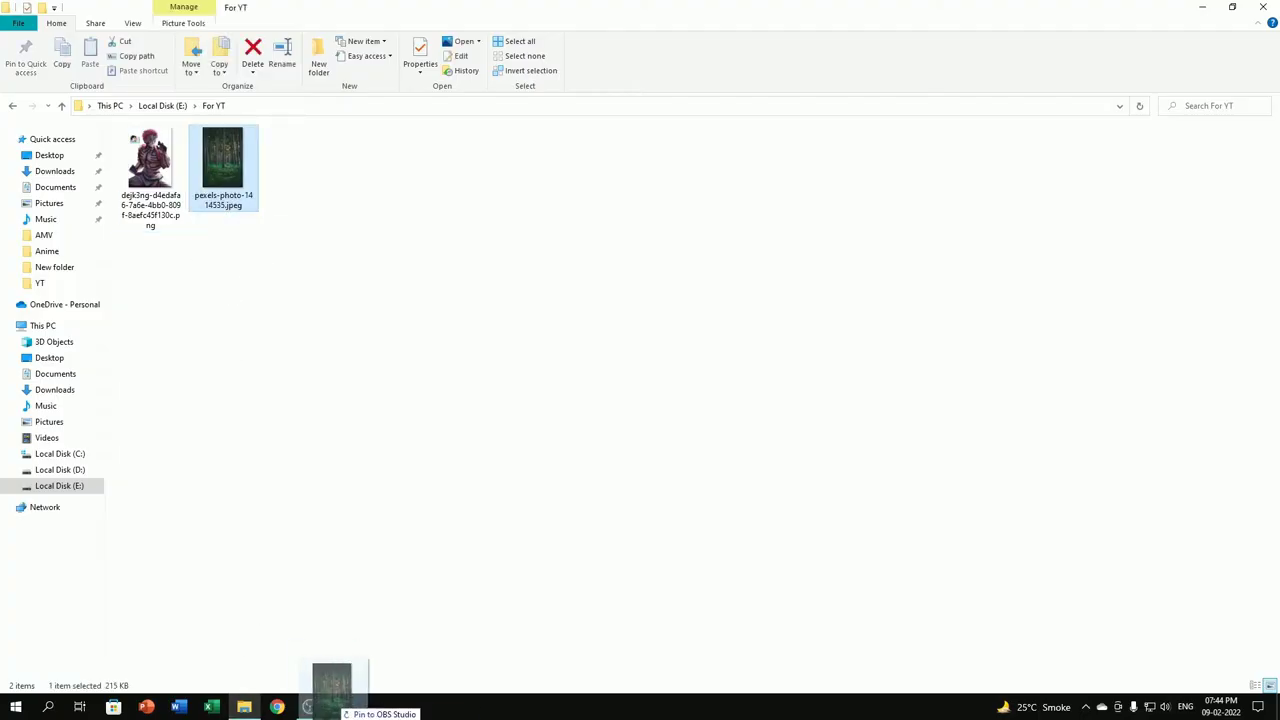
pyautogui.moveTo(538, 421); pyautogui.dragTo(550, 322)
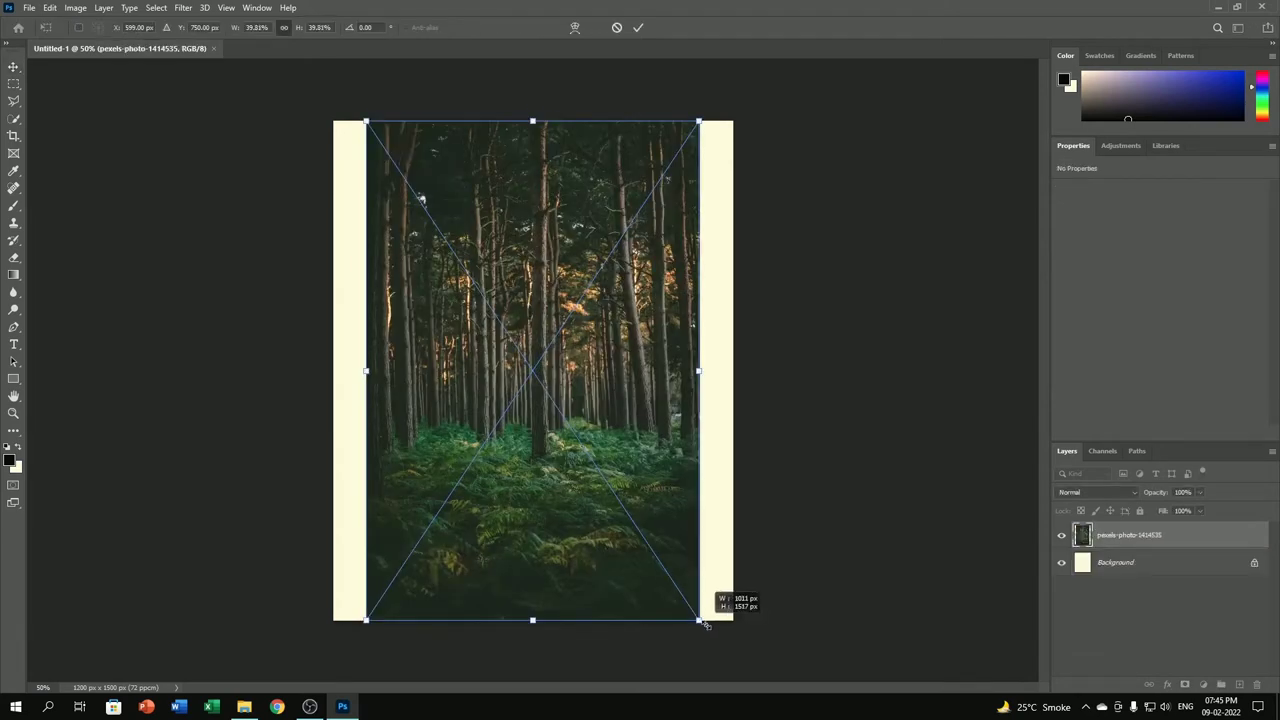
pyautogui.moveTo(704, 624); pyautogui.dragTo(750, 663)
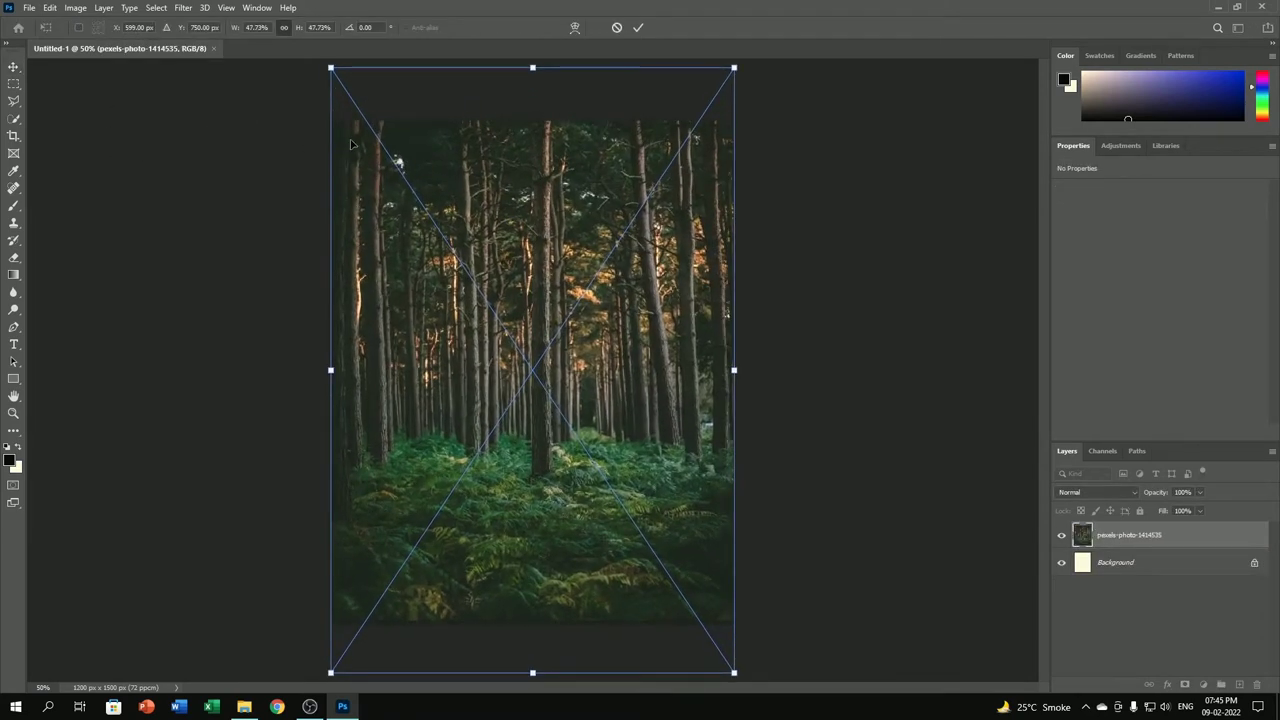
pyautogui.click(637, 28)
# - Delete the old cream background layer and rename the forest photo layer Background
pyautogui.scroll(3, 588, 383)
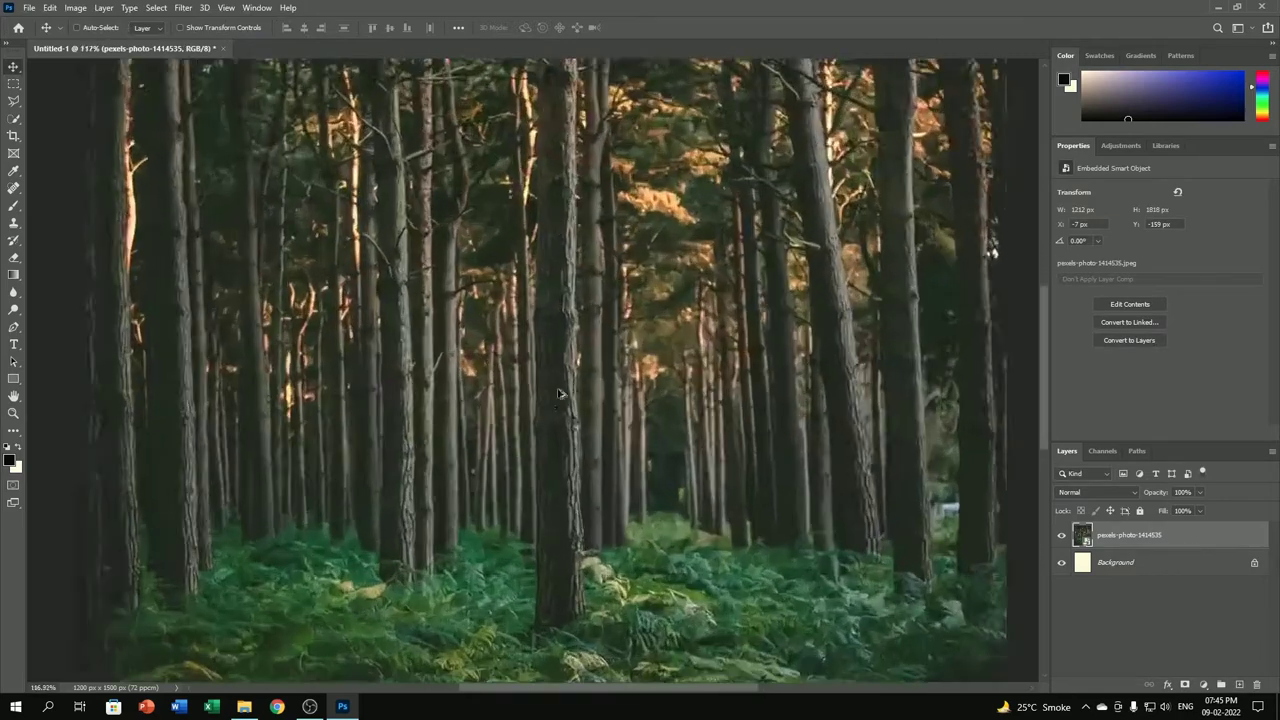
pyautogui.scroll(-3, 588, 383)
pyautogui.scroll(-1, 588, 383)
pyautogui.click(1176, 566)
pyautogui.press('Delete')
pyautogui.write('Background')
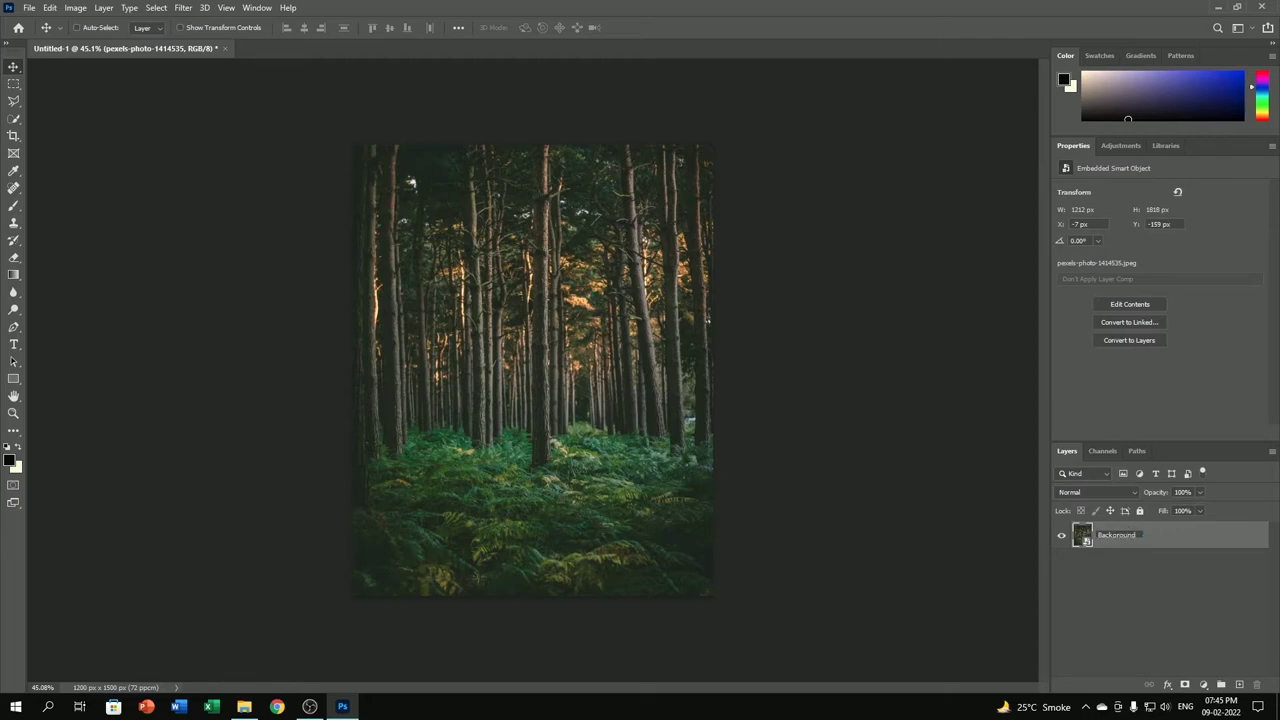
pyautogui.click(1126, 573)
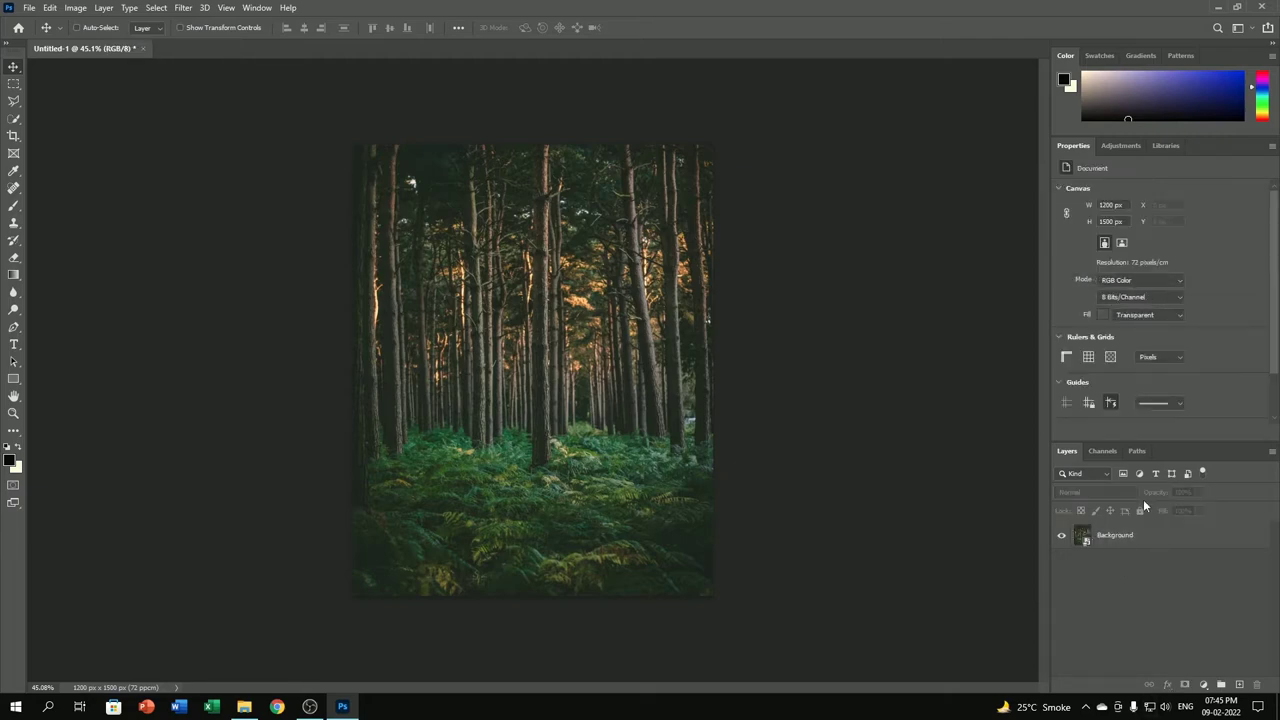
# - Place the anime character image over the forest and scale it down
pyautogui.click(244, 706)
pyautogui.moveTo(149, 166)
pyautogui.mouseDown()
pyautogui.moveTo(364, 668)
pyautogui.moveTo(394, 157)
pyautogui.mouseUp()
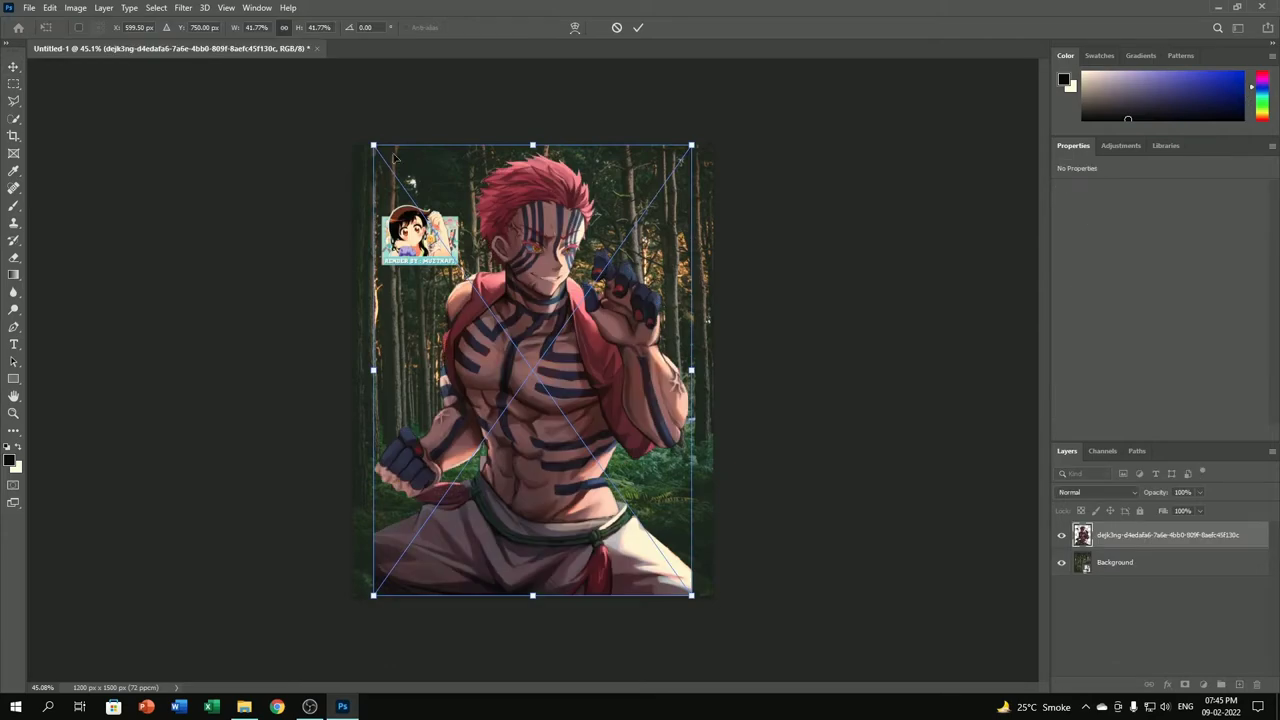
pyautogui.moveTo(691, 595); pyautogui.dragTo(659, 548)
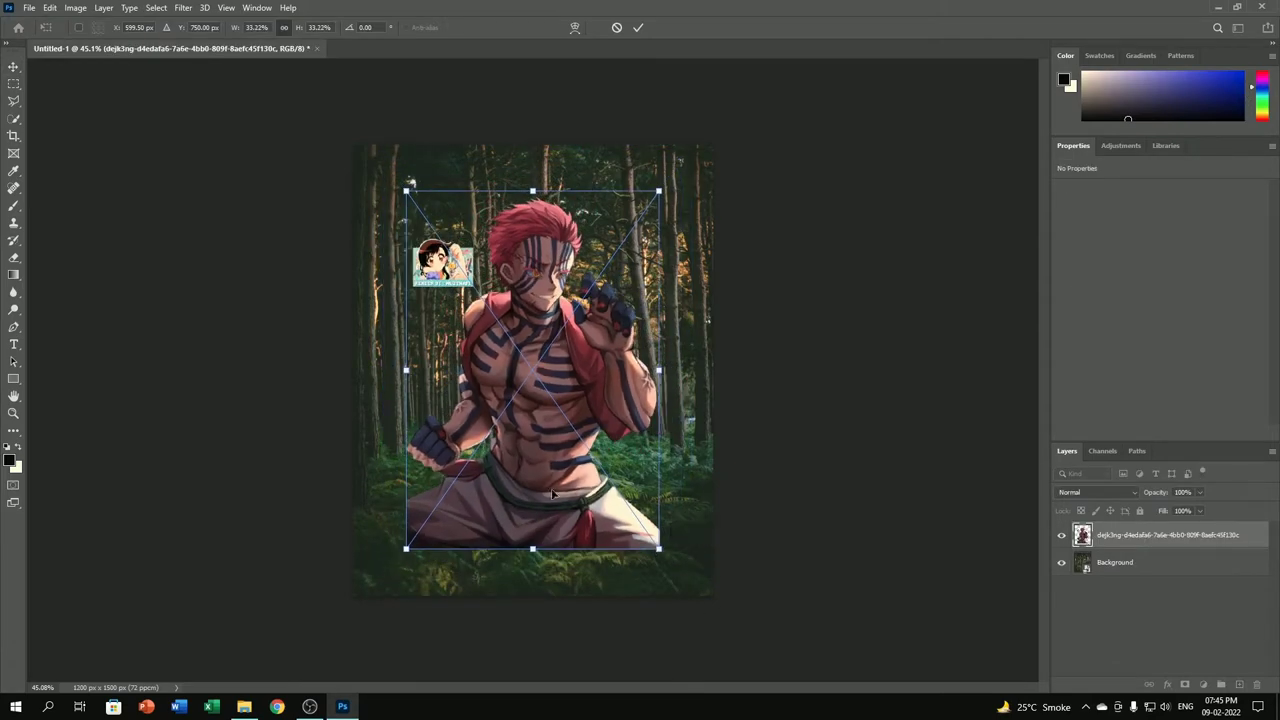
pyautogui.click(639, 28)
# - Rasterize the character layer and erase the small sticker beside his head
pyautogui.click(13, 258)
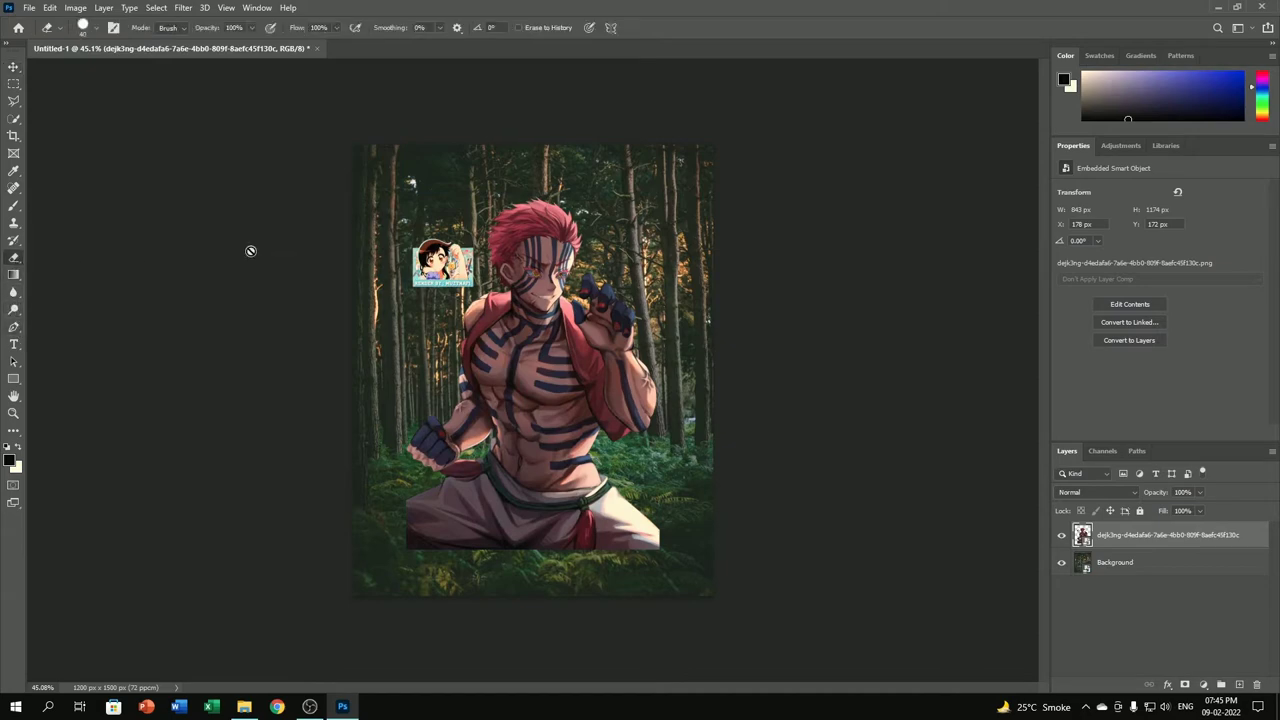
pyautogui.click(437, 246)
pyautogui.press('Return')
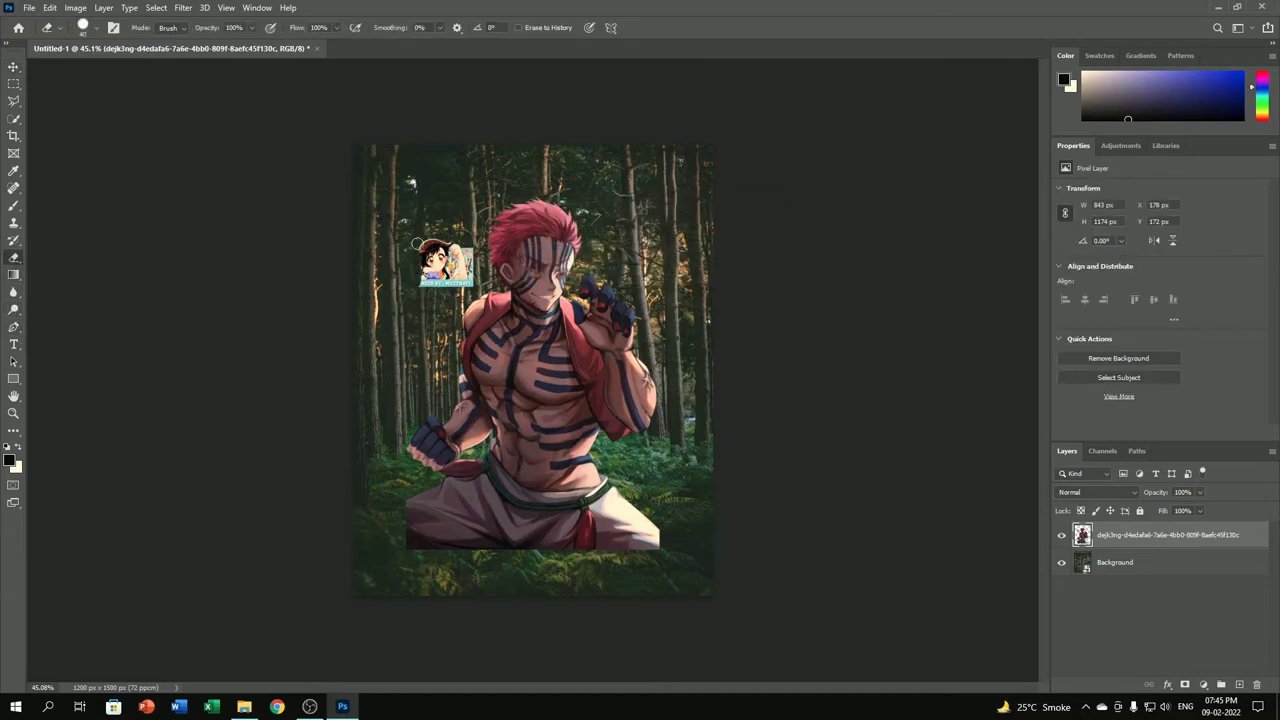
pyautogui.scroll(4, 428, 259)
pyautogui.scroll(1, 428, 259)
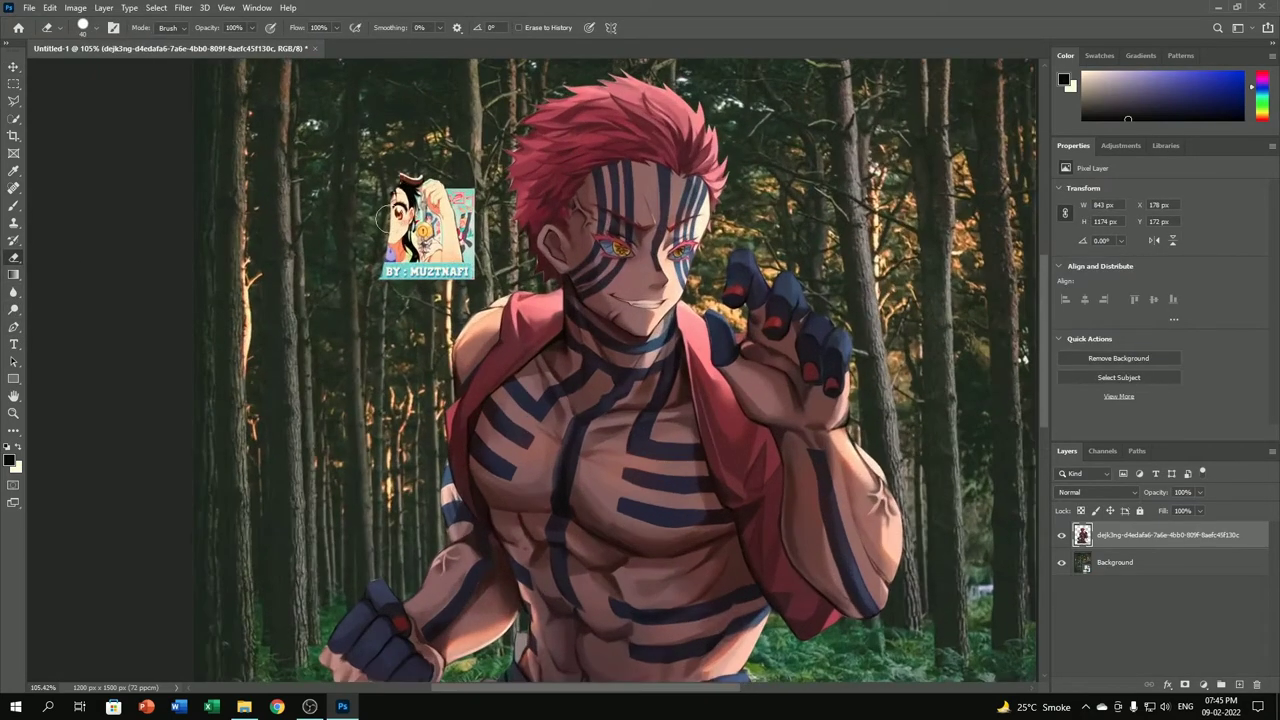
pyautogui.moveTo(415, 240); pyautogui.dragTo(408, 188)
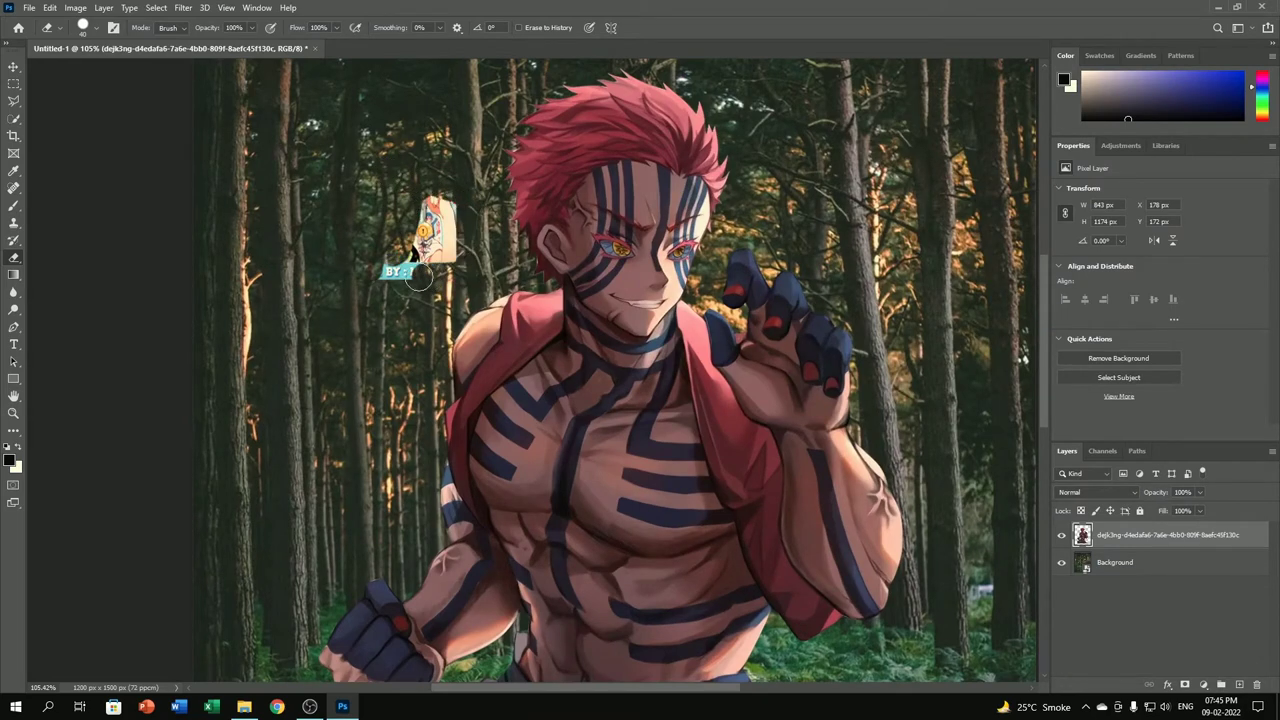
pyautogui.scroll(-2, 443, 252)
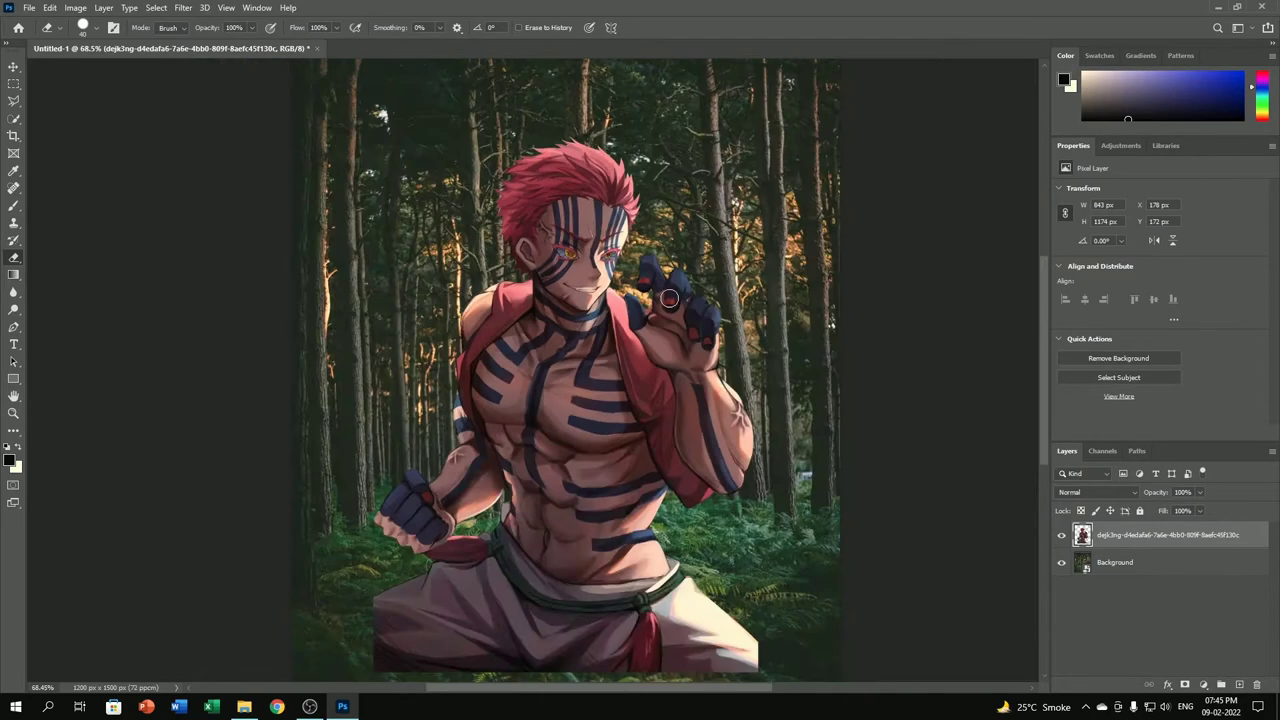
pyautogui.scroll(-1, 494, 299)
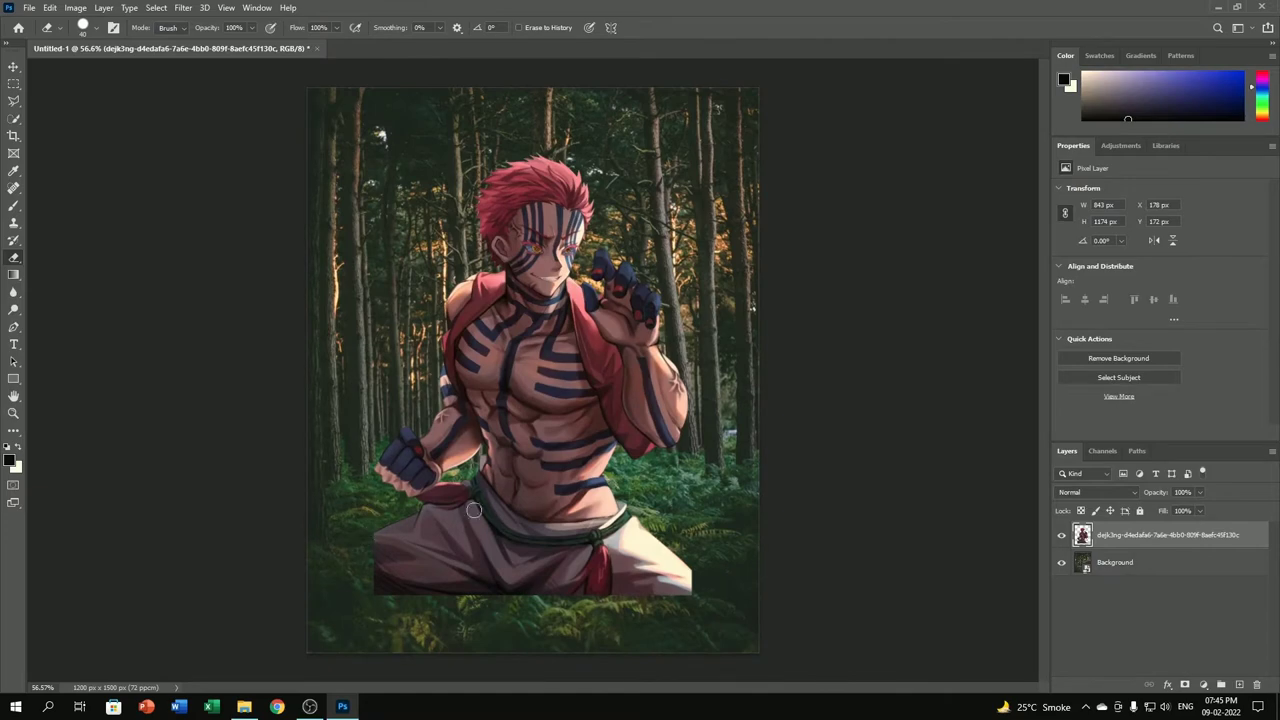
pyautogui.scroll(-1, 221, 300)
pyautogui.click(13, 67)
# - Resize the character to 492 × 687 px lower in the ferns and add a layer mask to him
pyautogui.hotkey('ctrl', 't')
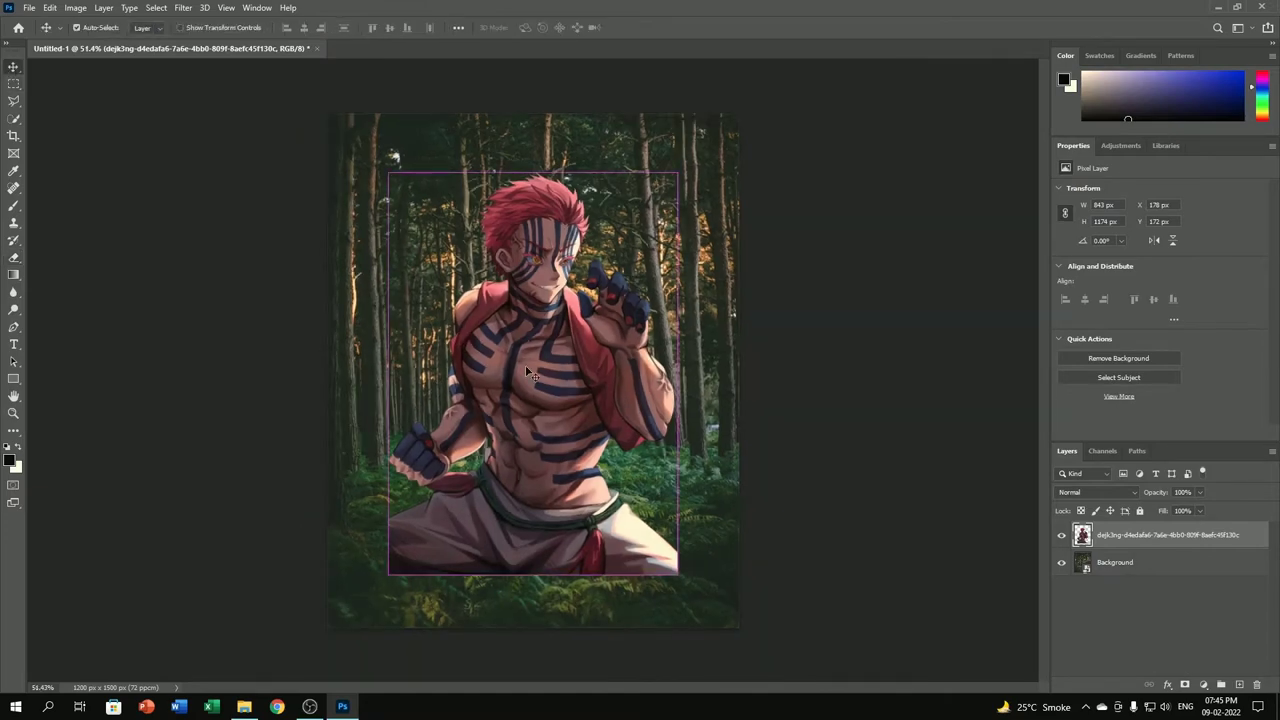
pyautogui.moveTo(677, 578)
pyautogui.mouseDown()
pyautogui.moveTo(604, 494)
pyautogui.moveTo(607, 461)
pyautogui.moveTo(565, 481)
pyautogui.moveTo(617, 523)
pyautogui.moveTo(591, 503)
pyautogui.mouseUp()
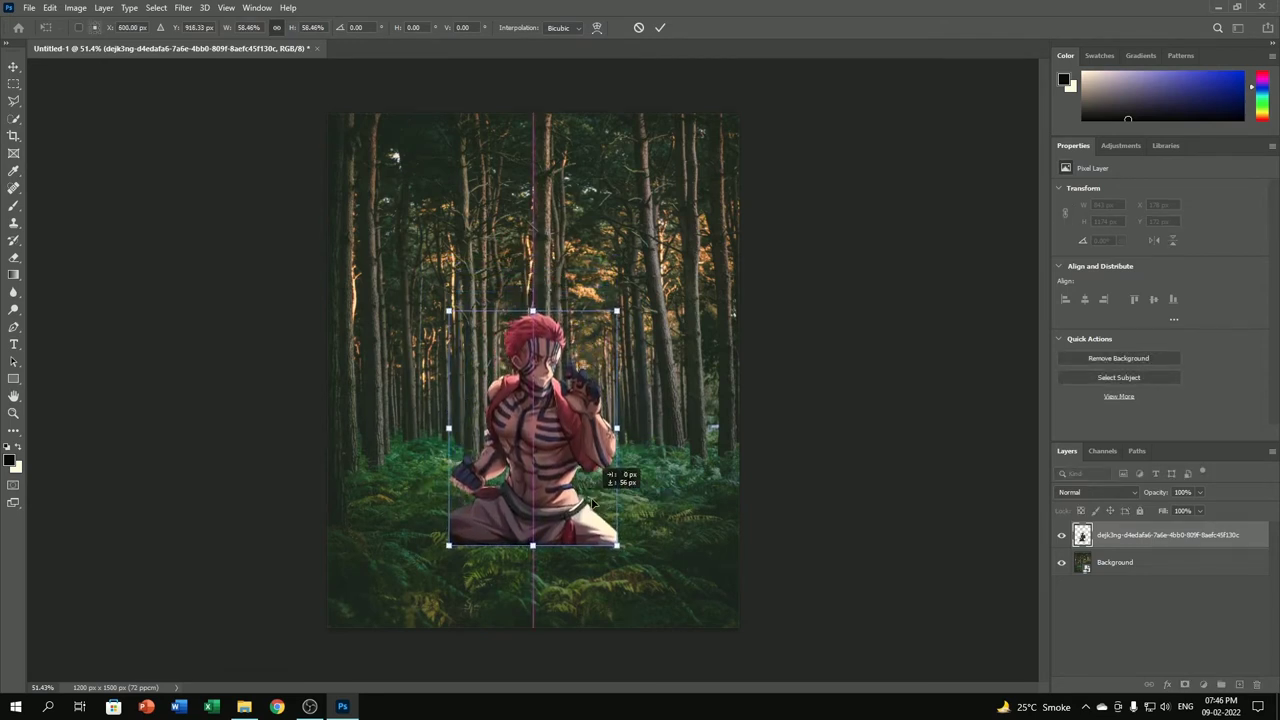
pyautogui.click(660, 27)
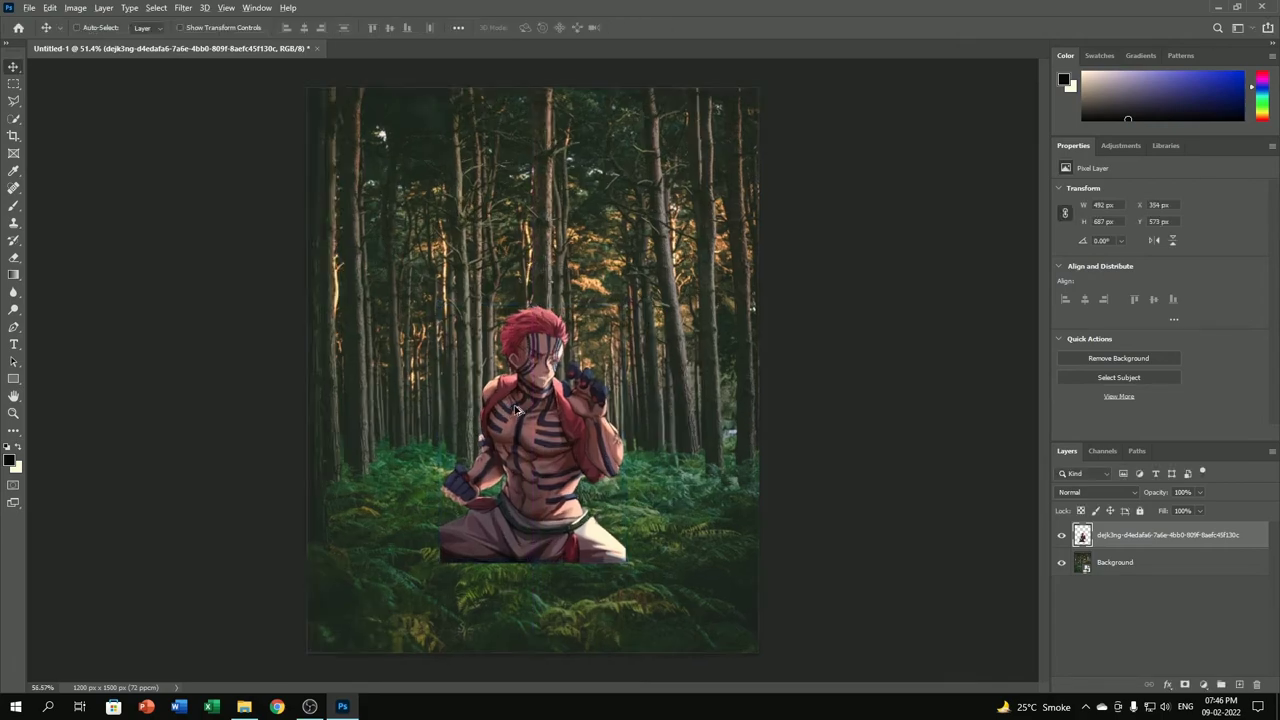
pyautogui.scroll(3, 425, 576)
pyautogui.scroll(-4, 425, 576)
pyautogui.scroll(3, 425, 576)
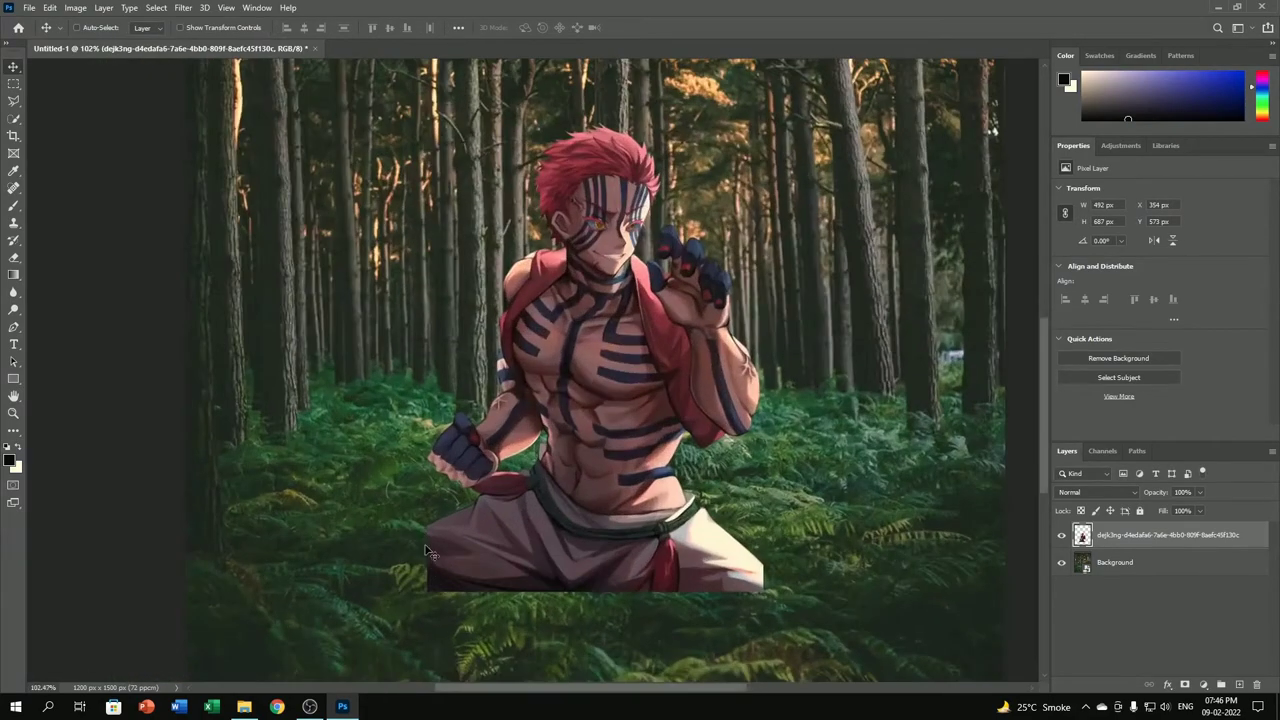
pyautogui.scroll(-3, 545, 426)
pyautogui.scroll(1, 575, 417)
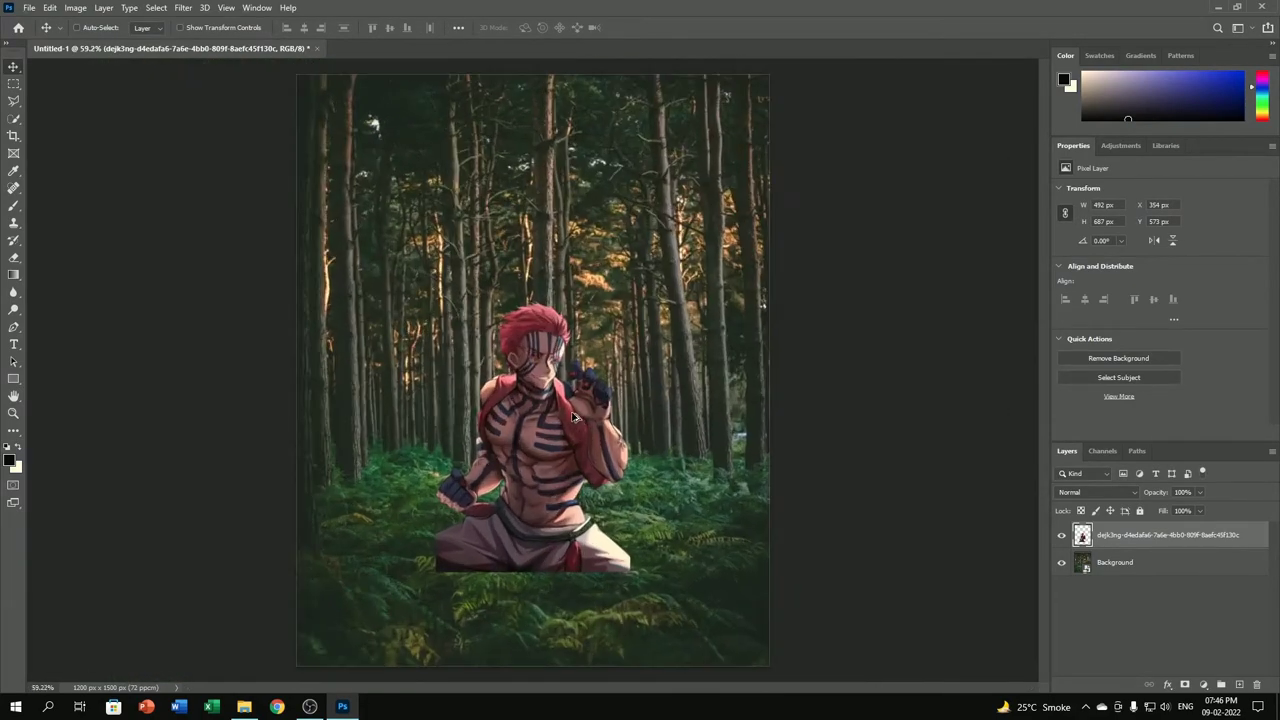
pyautogui.click(1185, 685)
# - Set up a 275 px brush from the 72 px preset for painting the mask
pyautogui.click(13, 205)
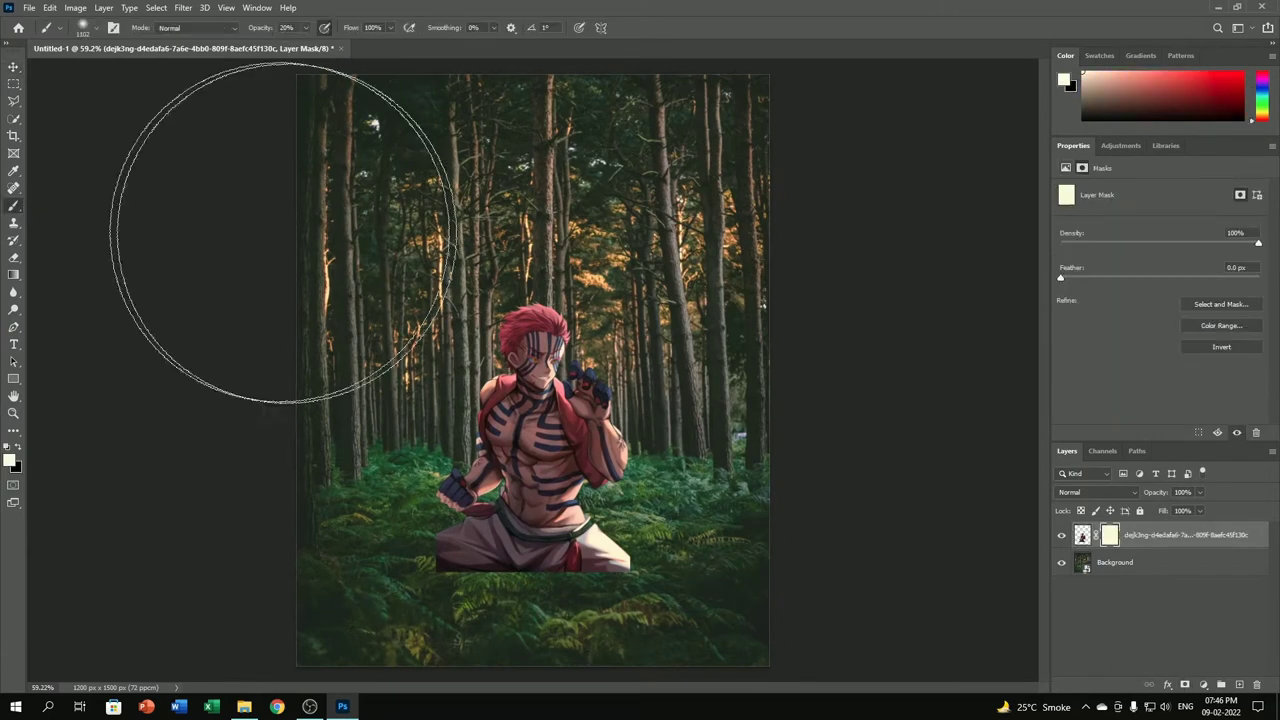
pyautogui.rightClick(573, 280)
pyautogui.click(547, 362)
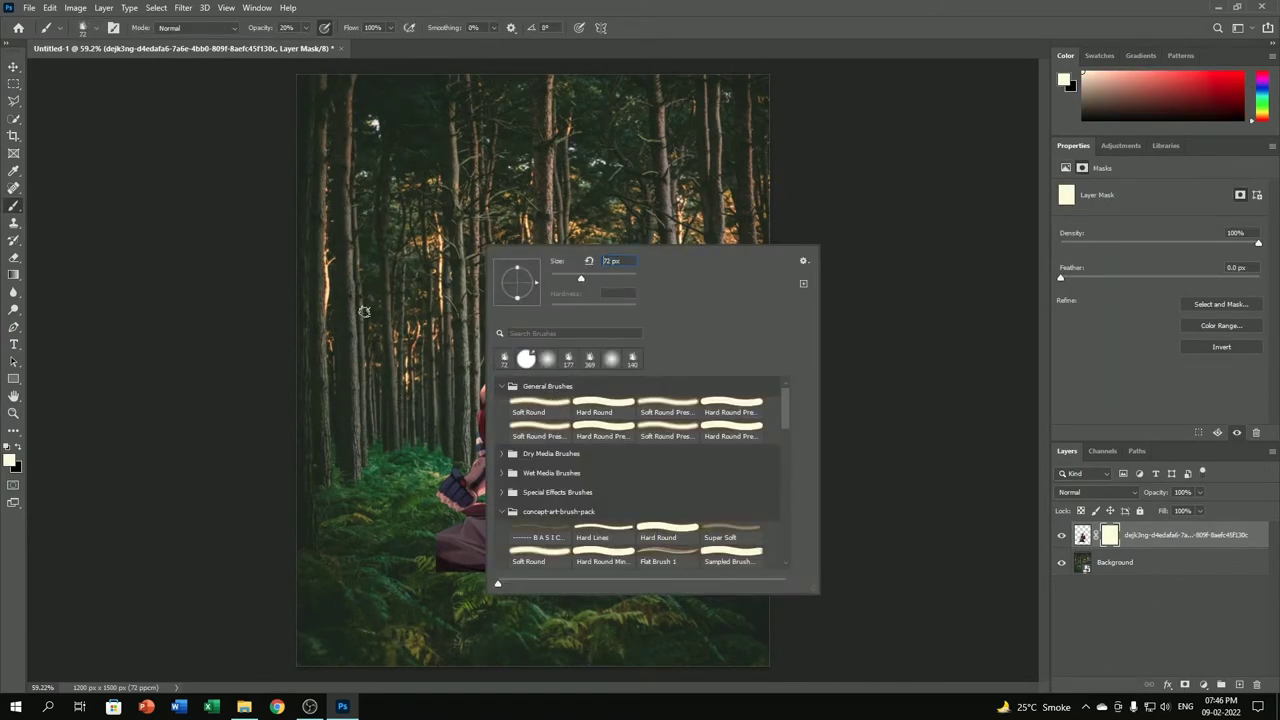
pyautogui.moveTo(611, 282); pyautogui.dragTo(618, 283)
pyautogui.moveTo(536, 284); pyautogui.dragTo(497, 279)
pyautogui.click(208, 330)
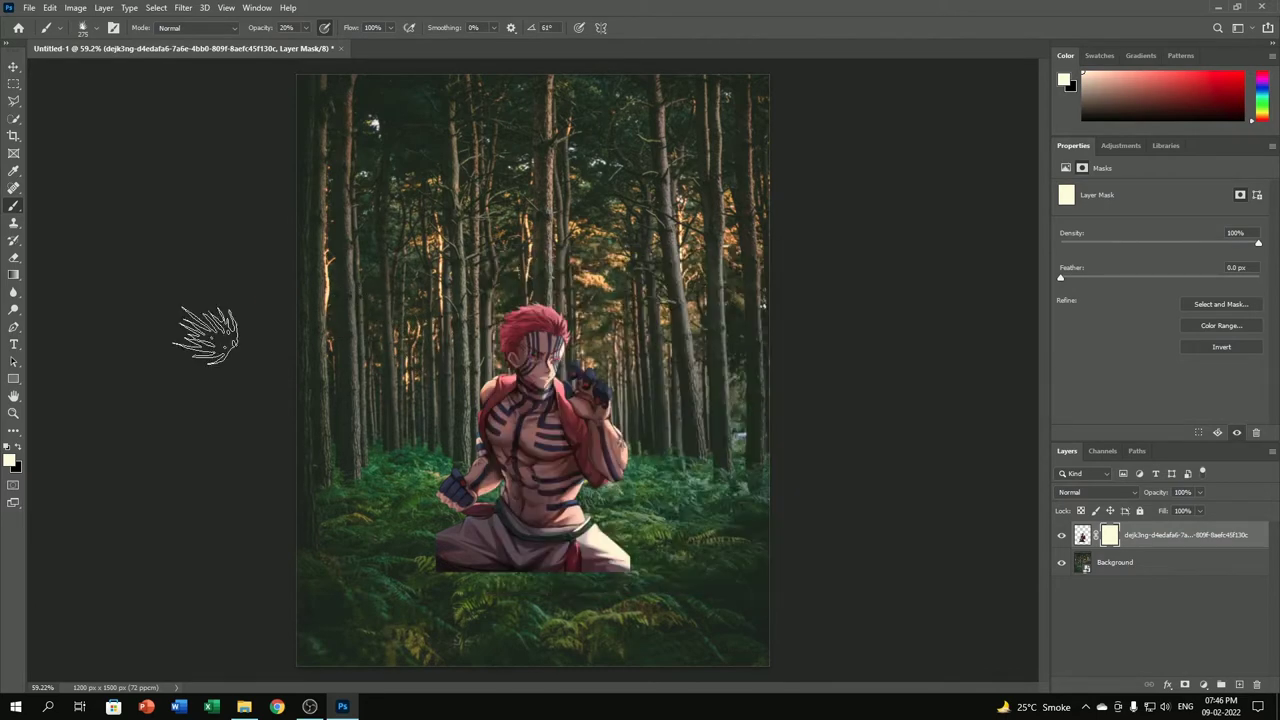
pyautogui.scroll(5, 490, 587)
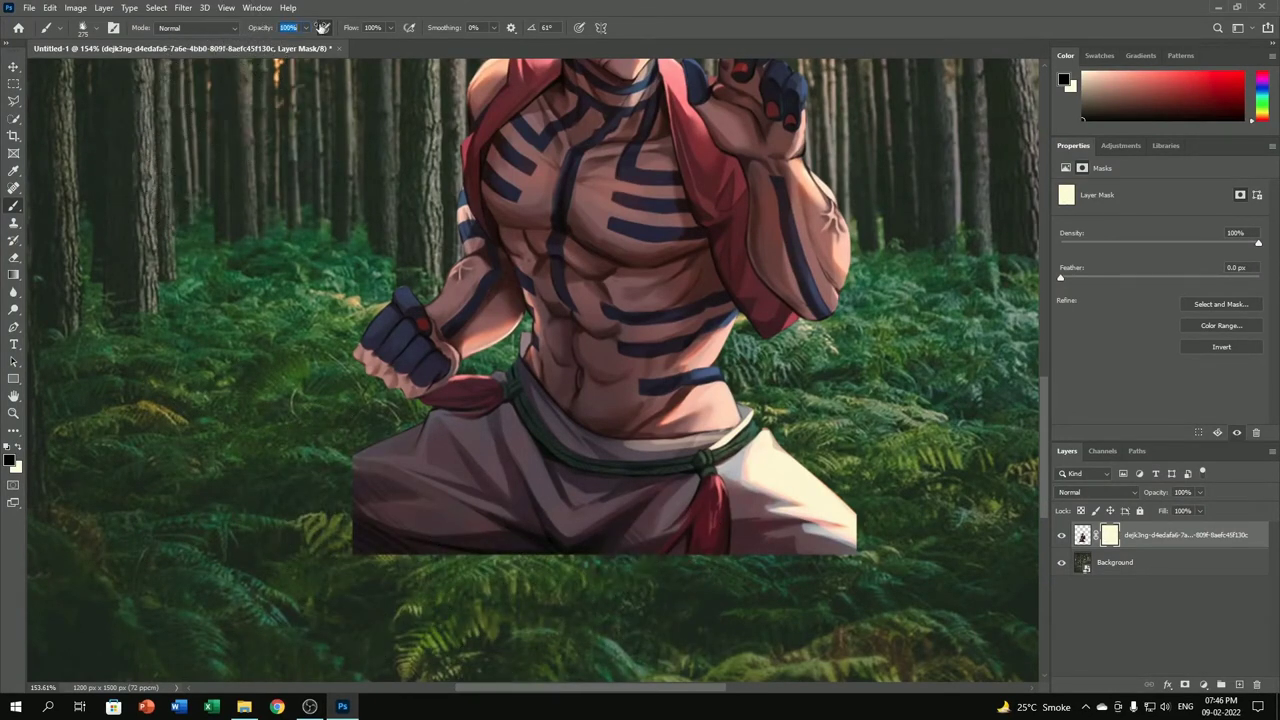
# - Paint black on the mask to hide the character's pants behind the fern line
pyautogui.moveTo(371, 514)
pyautogui.mouseDown()
pyautogui.moveTo(329, 514)
pyautogui.moveTo(400, 480)
pyautogui.mouseUp()
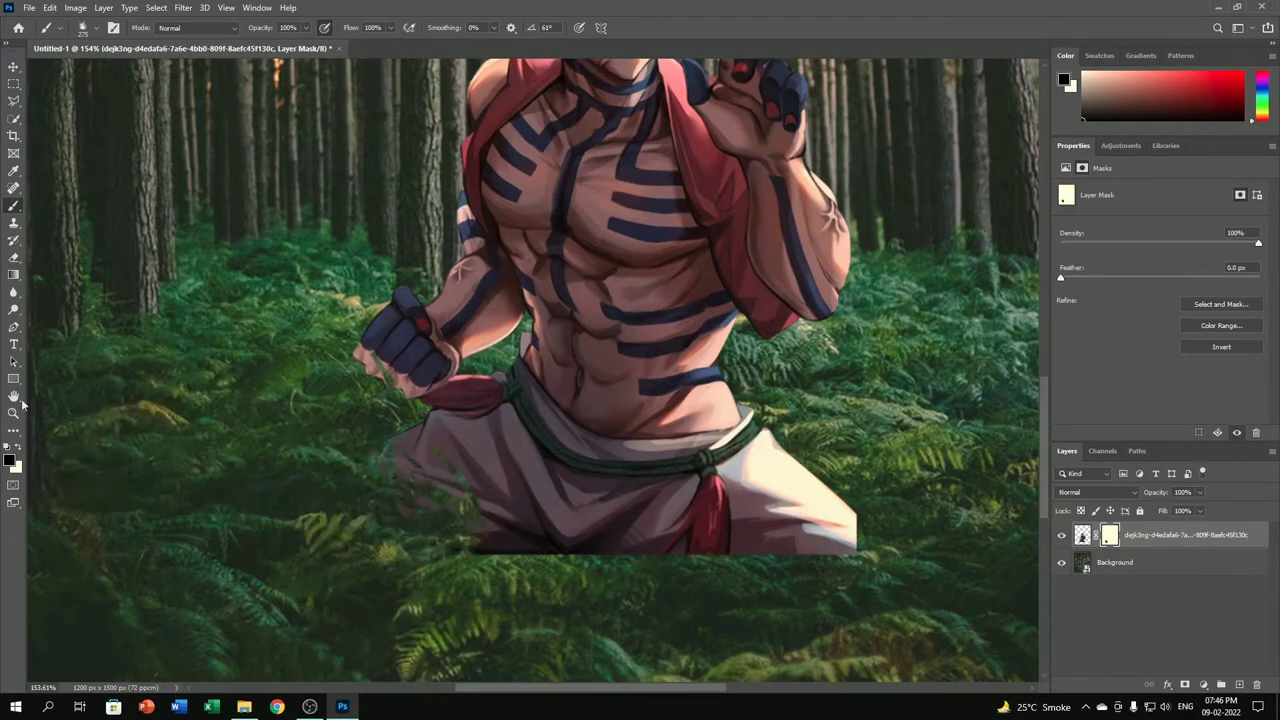
pyautogui.rightClick(390, 361)
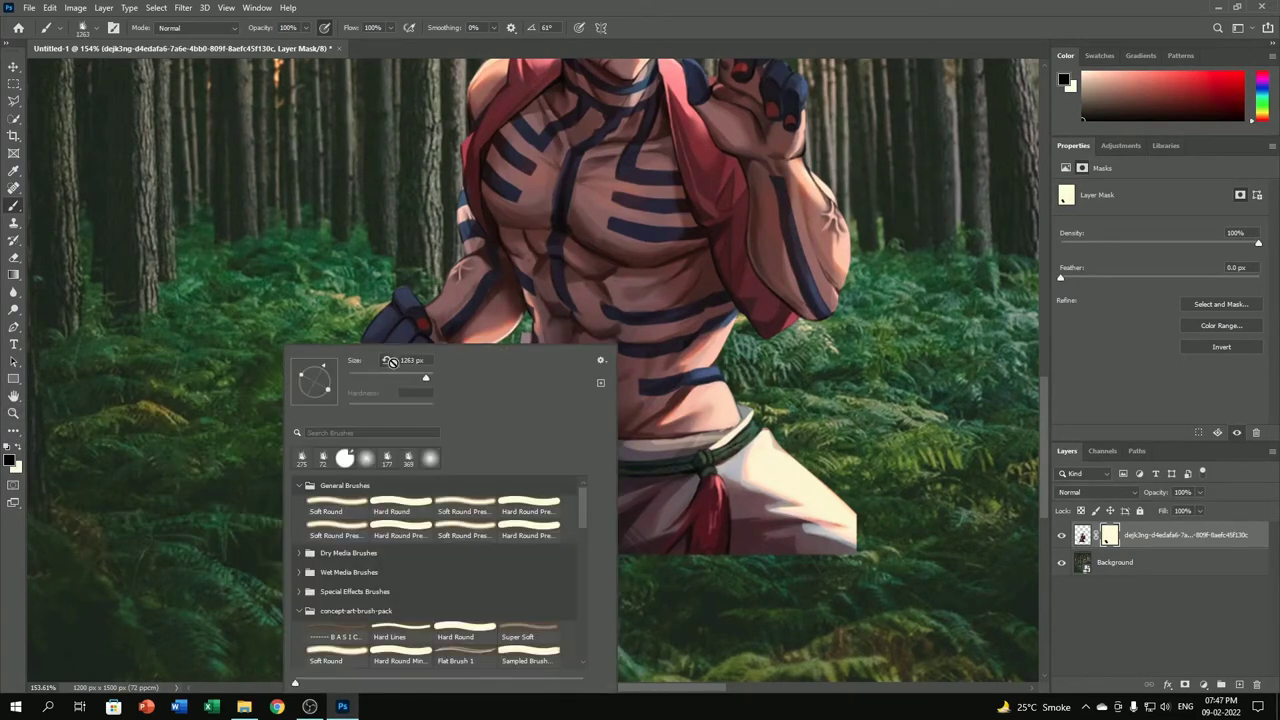
pyautogui.press('Return')
pyautogui.moveTo(214, 486)
pyautogui.mouseDown()
pyautogui.moveTo(486, 543)
pyautogui.moveTo(865, 535)
pyautogui.mouseUp()
pyautogui.scroll(-3, 866, 535)
pyautogui.scroll(-2, 866, 535)
pyautogui.scroll(8, 300, 450)
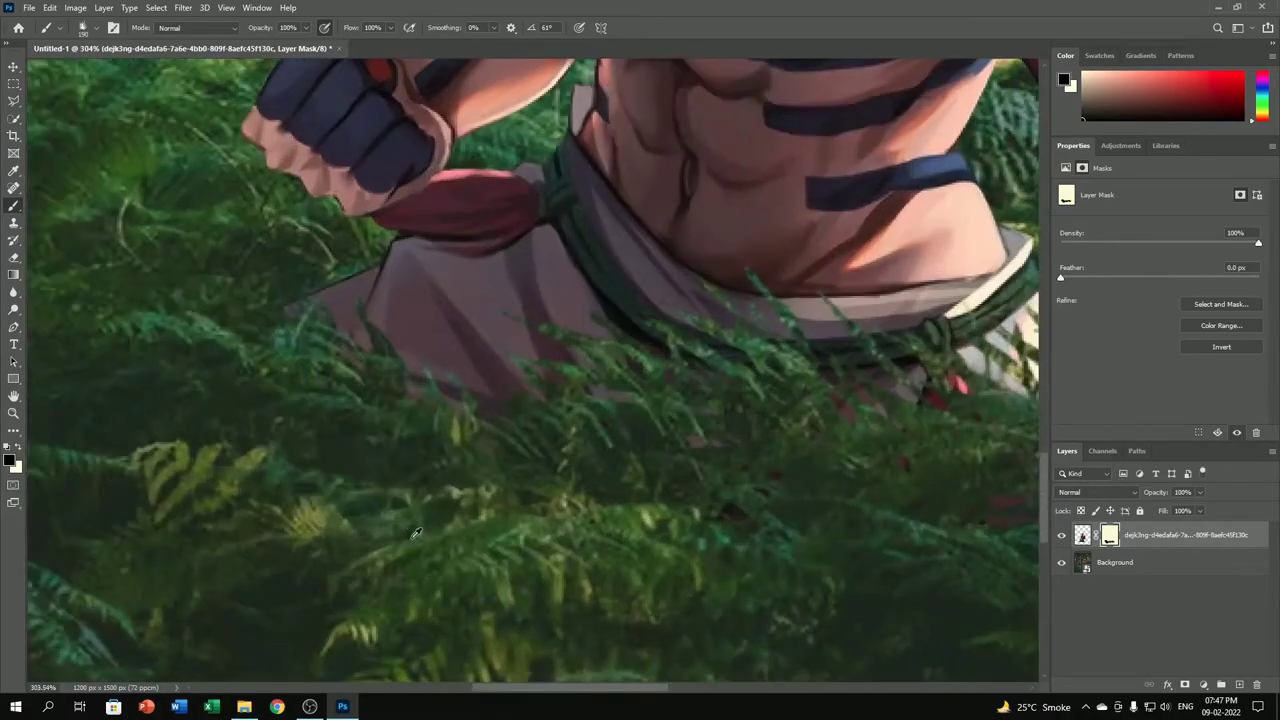
pyautogui.scroll(-3, 486, 471)
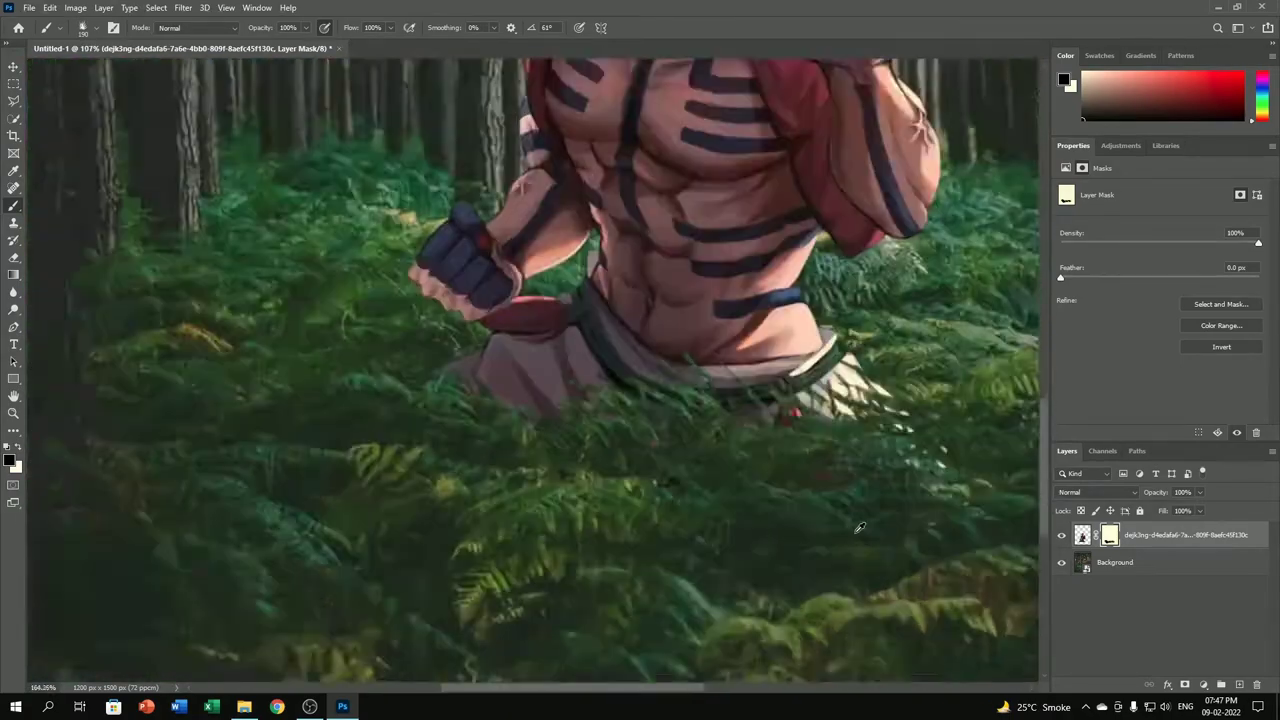
pyautogui.scroll(2, 1000, 445)
pyautogui.scroll(-2, 1000, 445)
pyautogui.scroll(-2, 1000, 445)
pyautogui.scroll(-1, 537, 335)
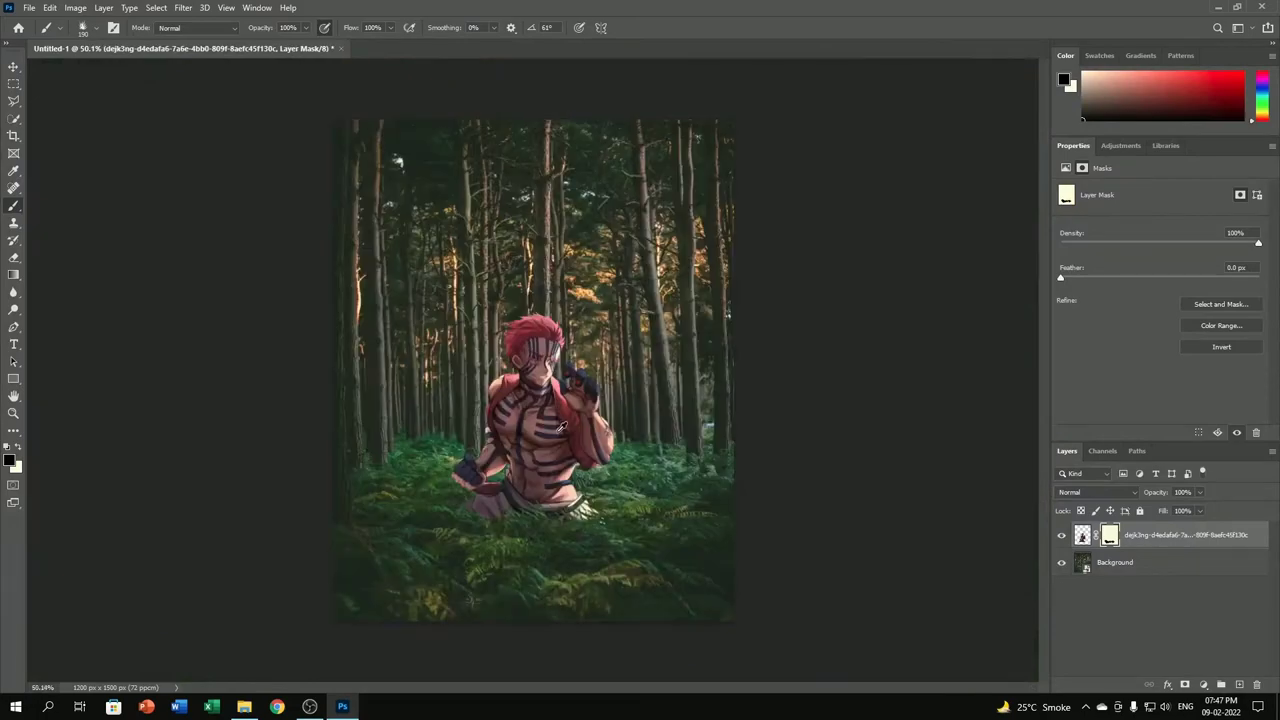
pyautogui.scroll(3, 537, 335)
pyautogui.scroll(-2, 537, 335)
pyautogui.scroll(-2, 537, 335)
pyautogui.scroll(-2, 338, 337)
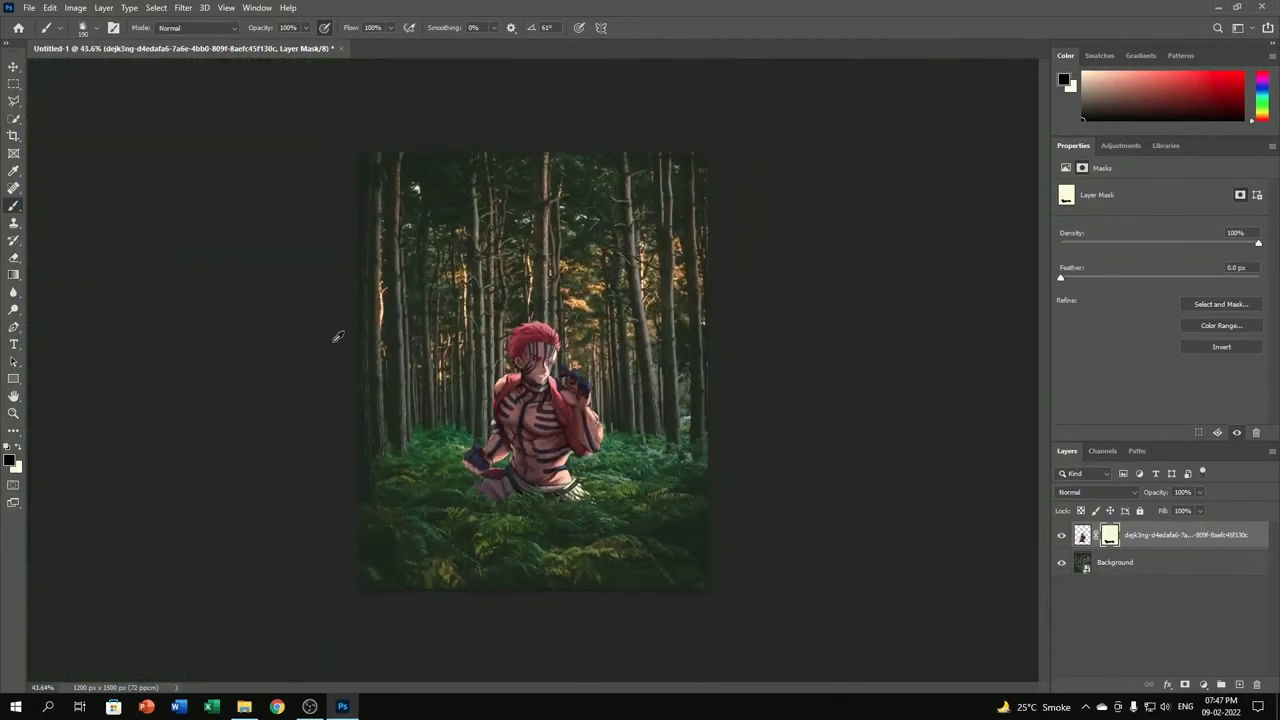
pyautogui.scroll(3, 557, 515)
pyautogui.scroll(-1, 530, 505)
pyautogui.scroll(-2, 512, 500)
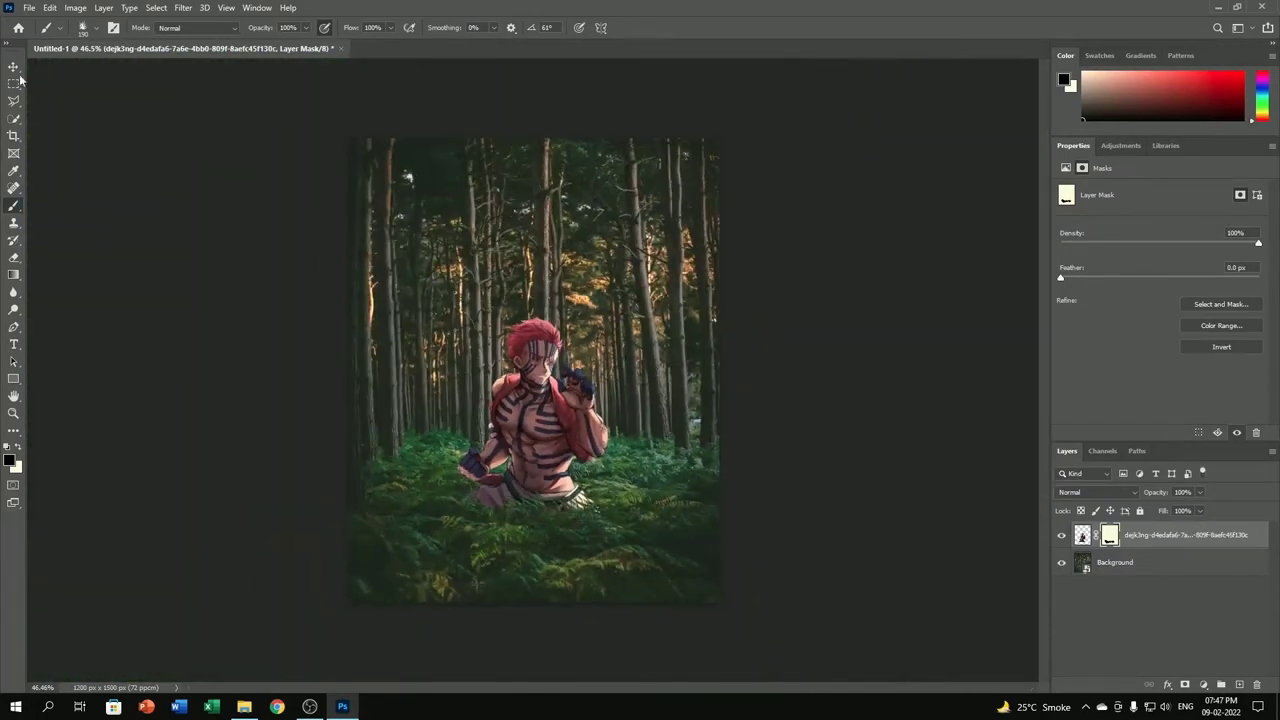
# - Add a Brightness/Contrast adjustment with Brightness 79, clipped to the character layer
pyautogui.press('v')
pyautogui.click(1083, 537)
pyautogui.click(1203, 684)
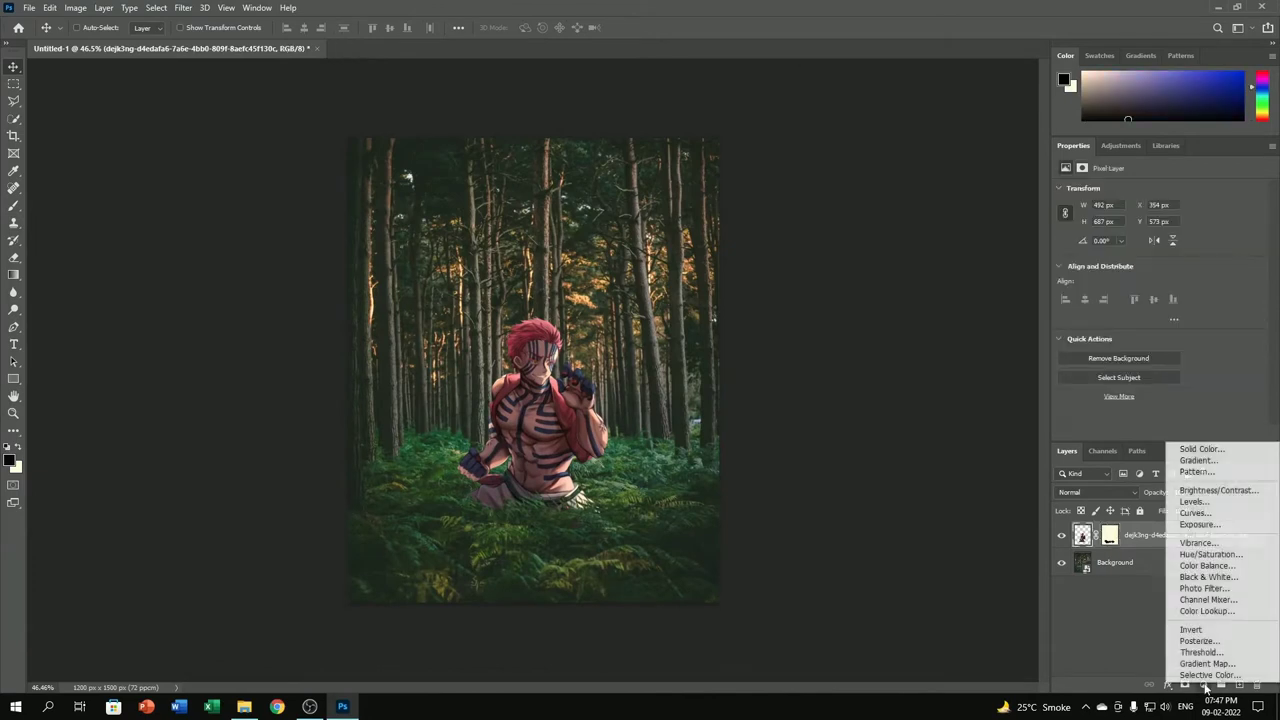
pyautogui.click(1210, 503)
pyautogui.moveTo(1160, 226); pyautogui.dragTo(1212, 229)
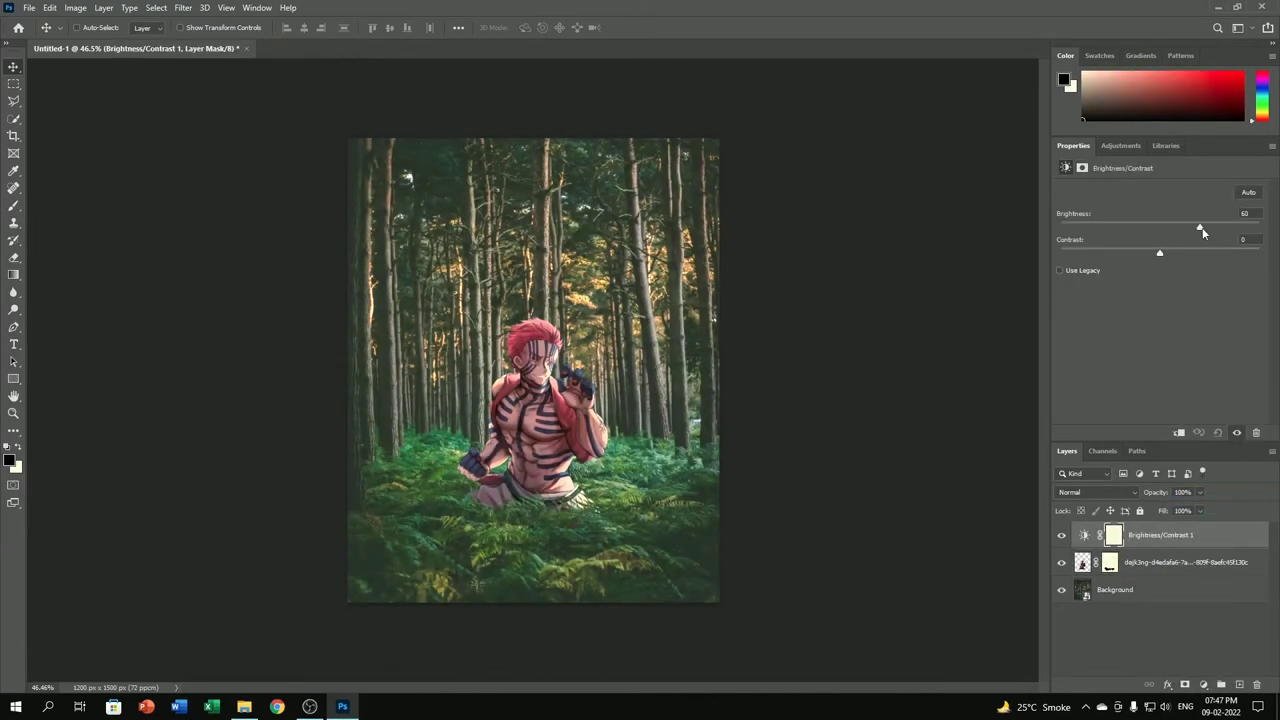
pyautogui.click(1180, 433)
# - Invert the adjustment mask and paint the brightening back in over the character's hair
pyautogui.hotkey('ctrl', 'i')
pyautogui.hotkey('ctrl', 'r')
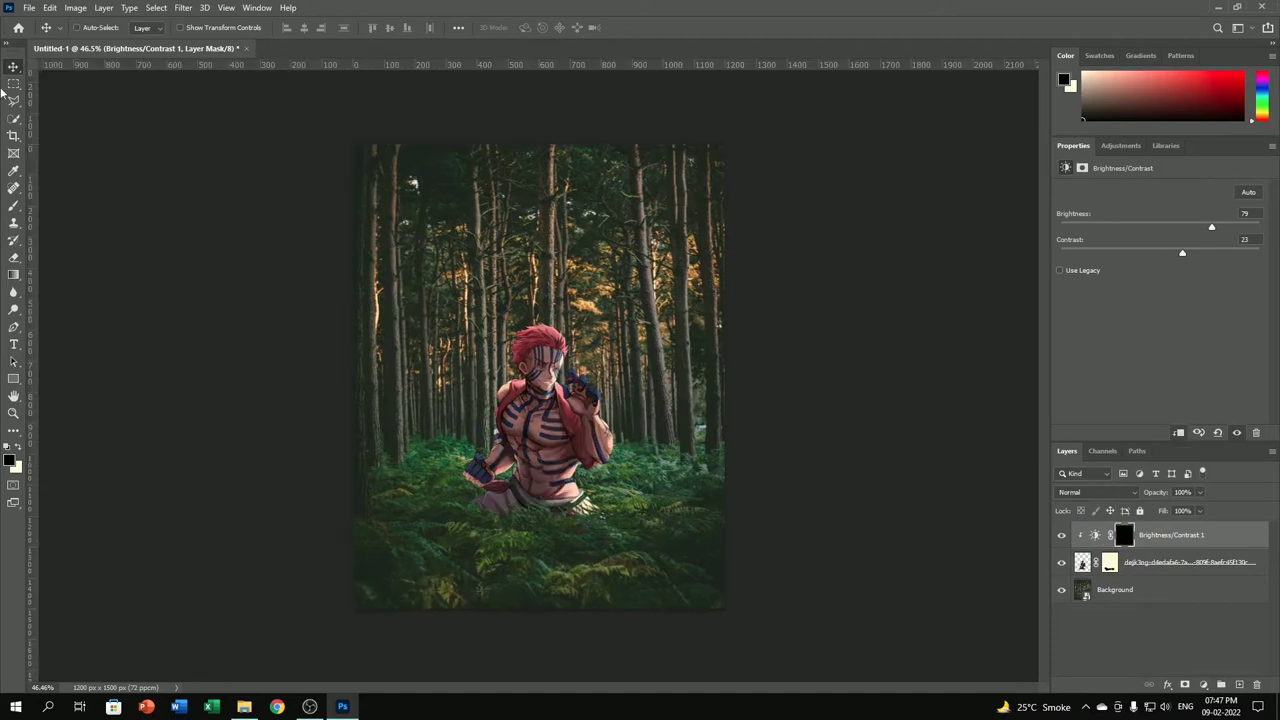
pyautogui.click(13, 208)
pyautogui.rightClick(408, 224)
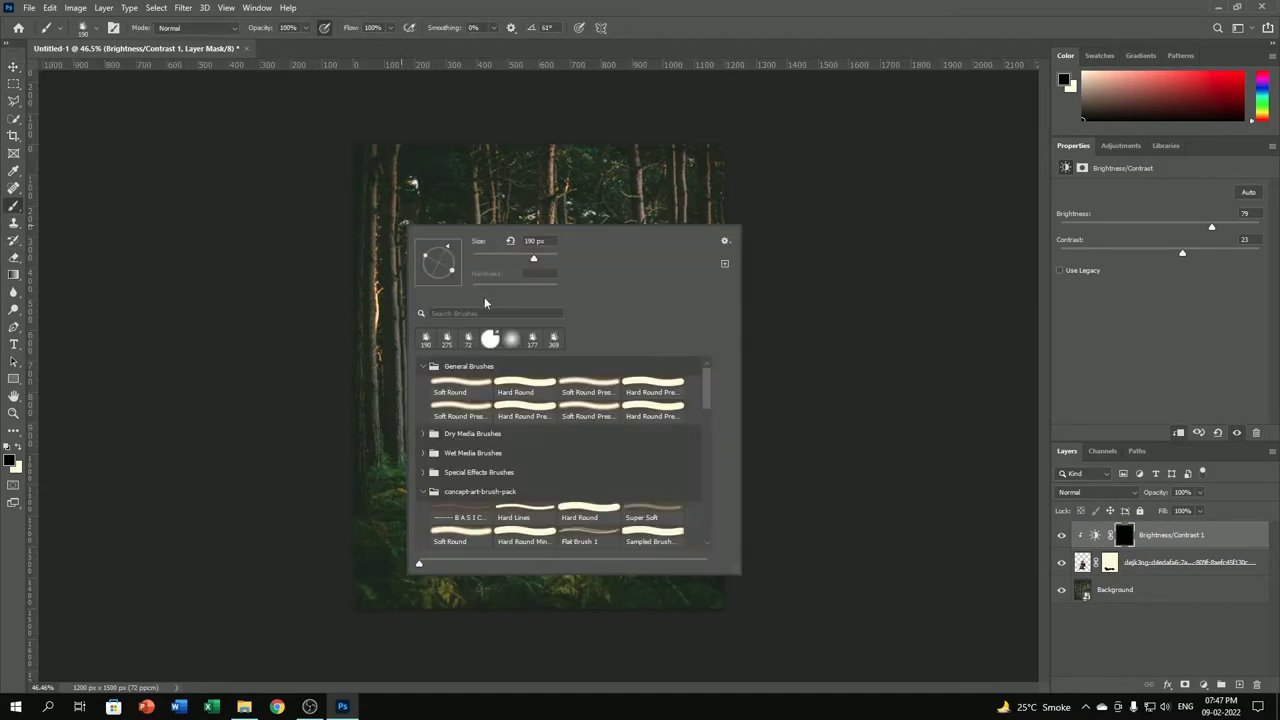
pyautogui.press('Escape')
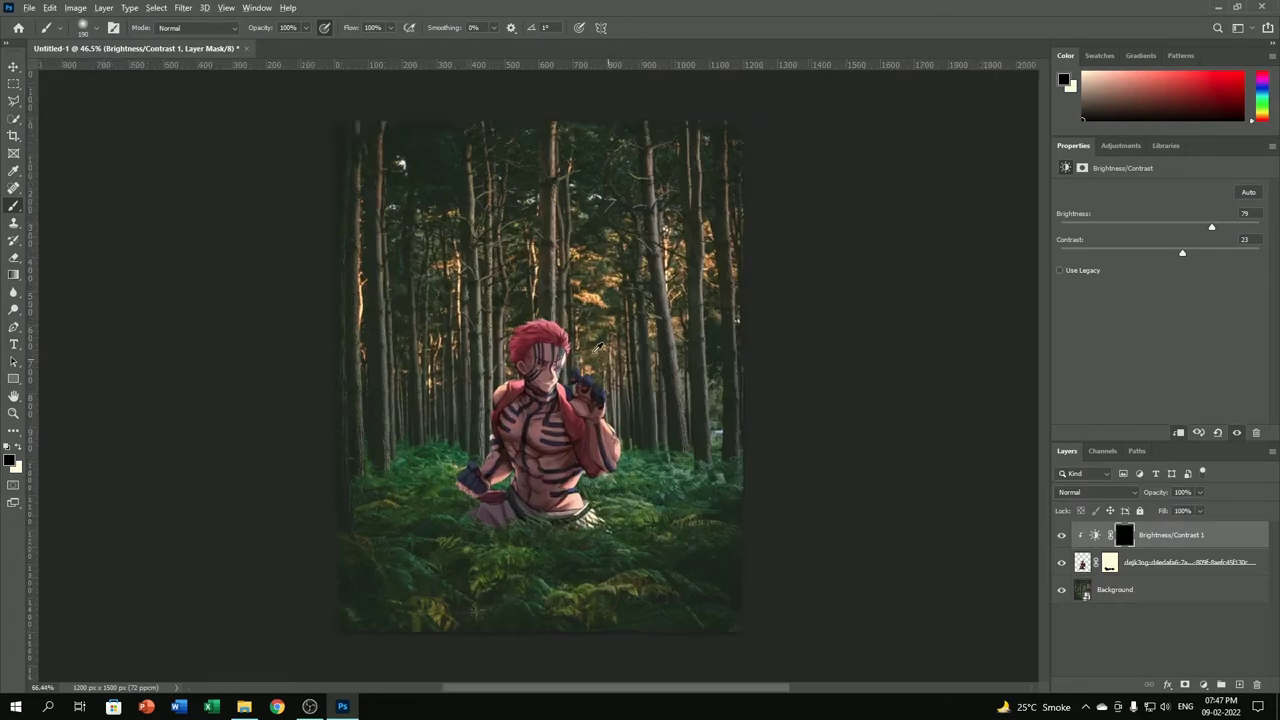
pyautogui.scroll(5, 455, 350)
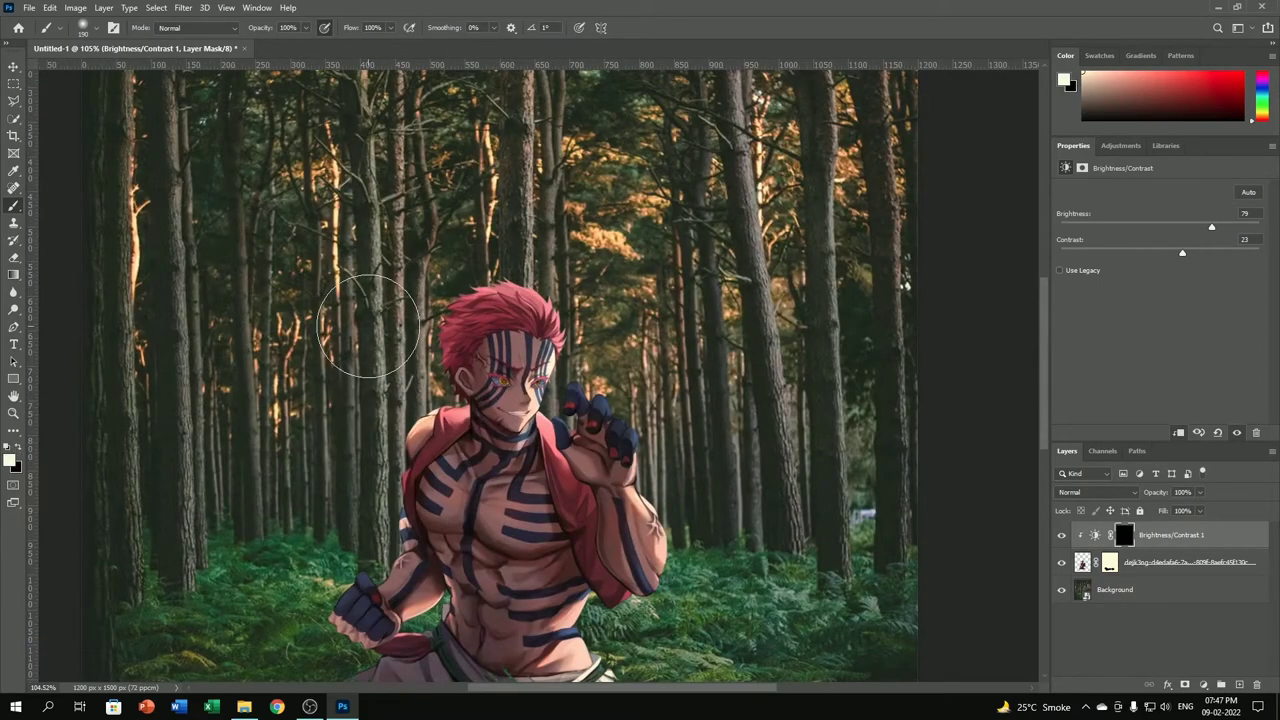
pyautogui.moveTo(368, 325)
pyautogui.mouseDown()
pyautogui.moveTo(535, 260)
pyautogui.moveTo(618, 305)
pyautogui.mouseUp()
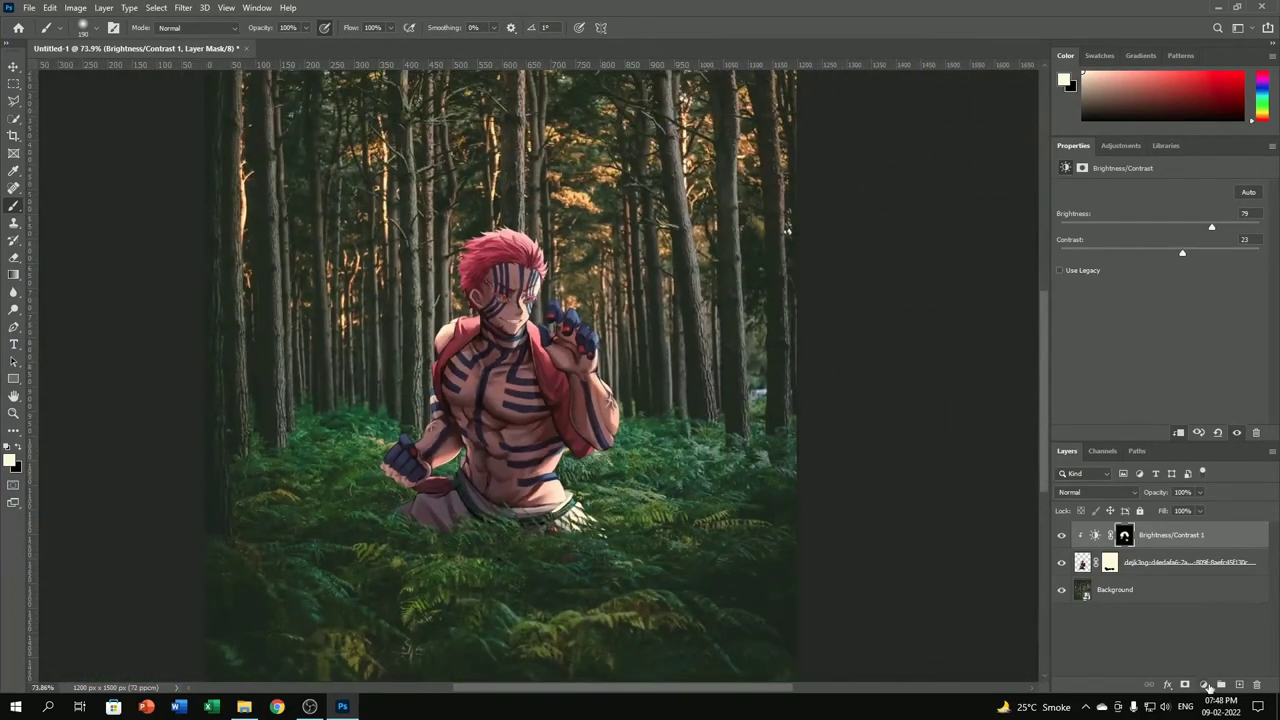
# - Add a Curves adjustment darkened to input 74, output 39, clipped to the character with inverted mask
pyautogui.click(1203, 684)
pyautogui.click(1185, 557)
pyautogui.moveTo(1125, 354); pyautogui.dragTo(1137, 366)
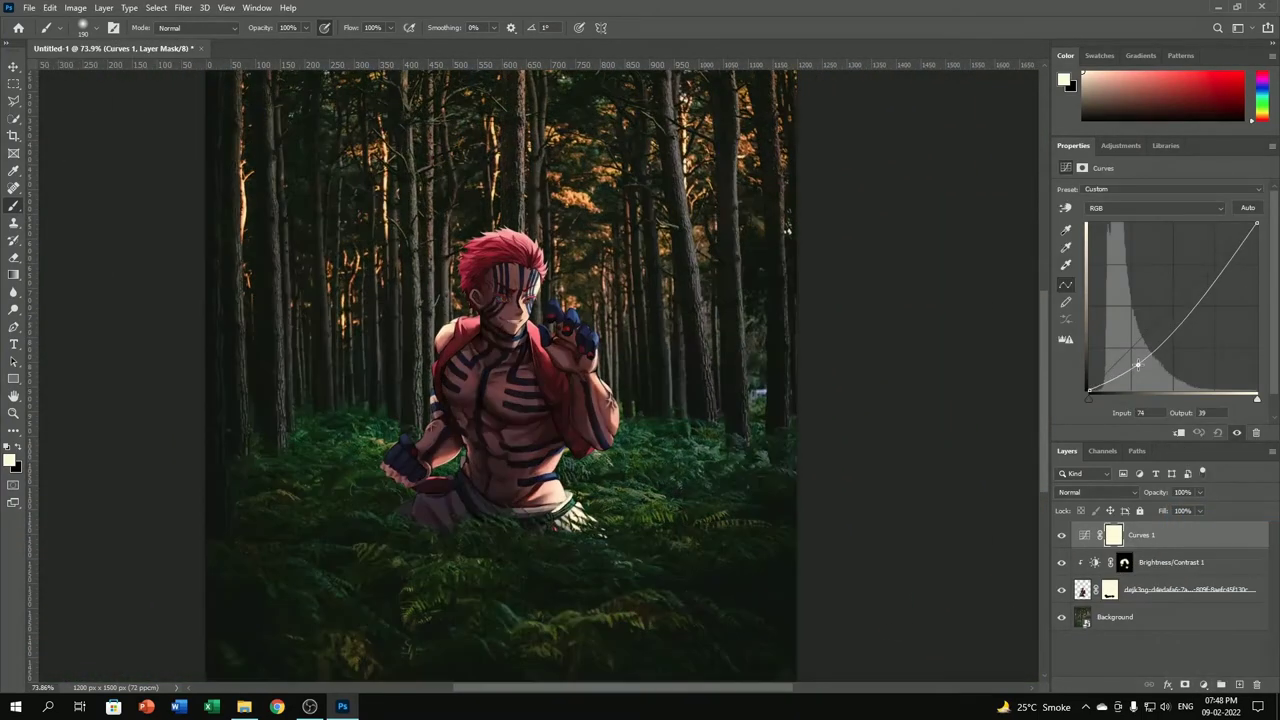
pyautogui.click(1179, 432)
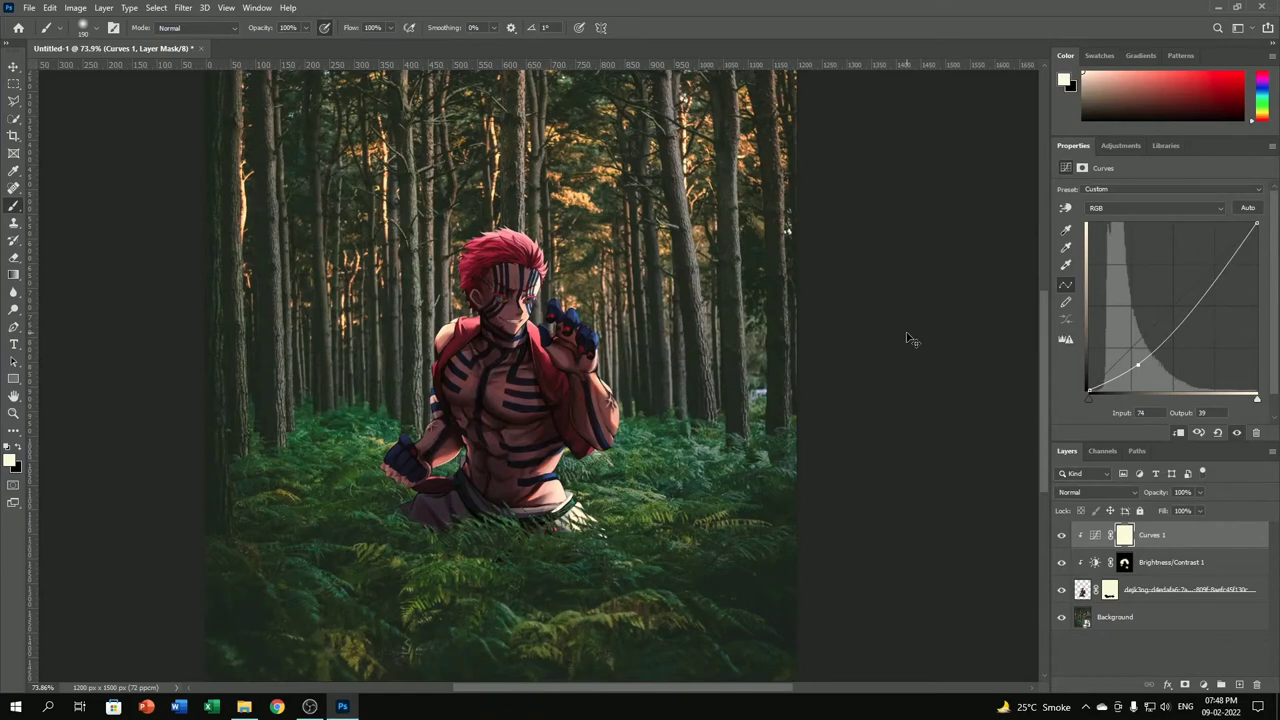
pyautogui.hotkey('ctrl', 'i')
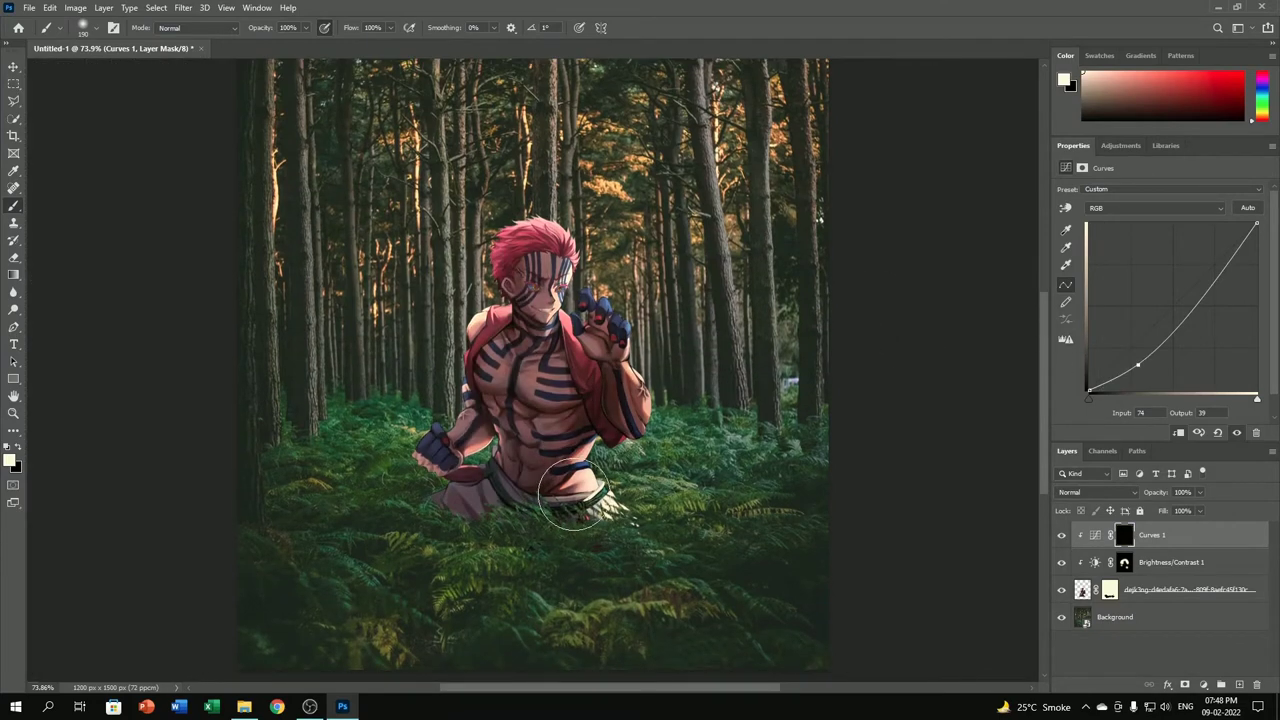
# - Paint the Curves darkening onto the character with a 448 px brush
pyautogui.rightClick(592, 480)
pyautogui.press('Return')
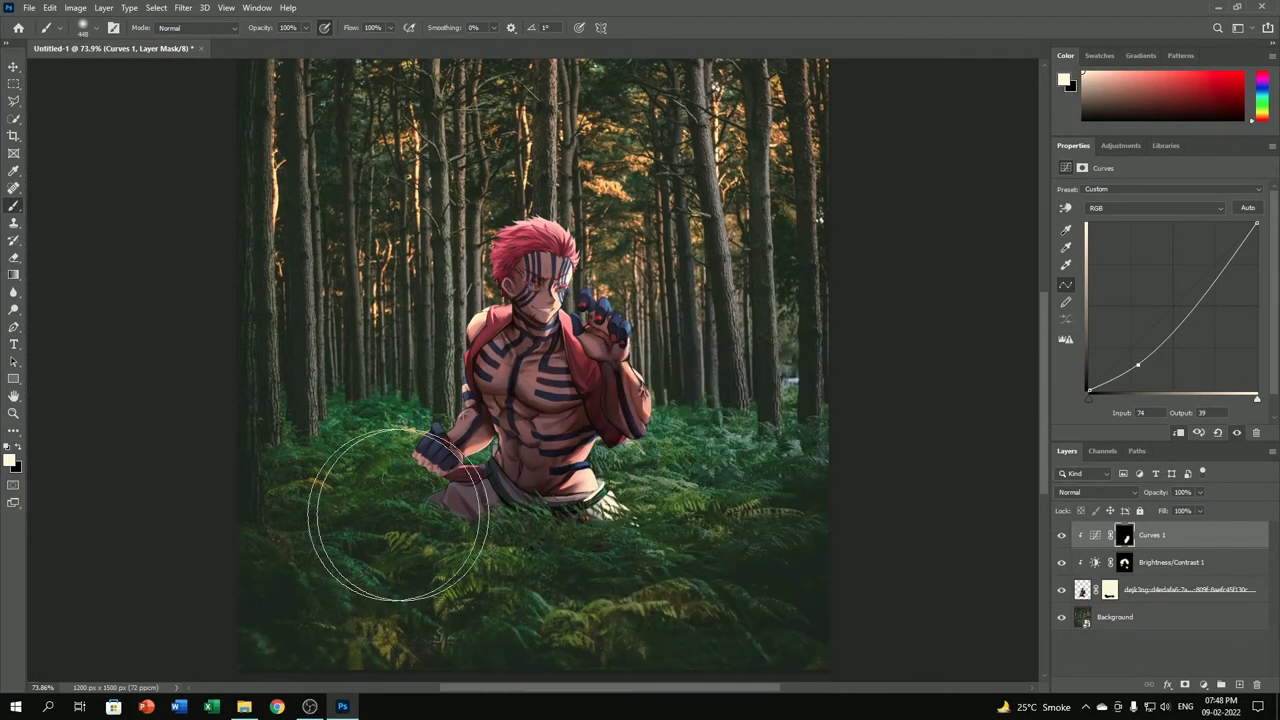
pyautogui.rightClick(730, 430)
pyautogui.press('Return')
pyautogui.click(651, 462)
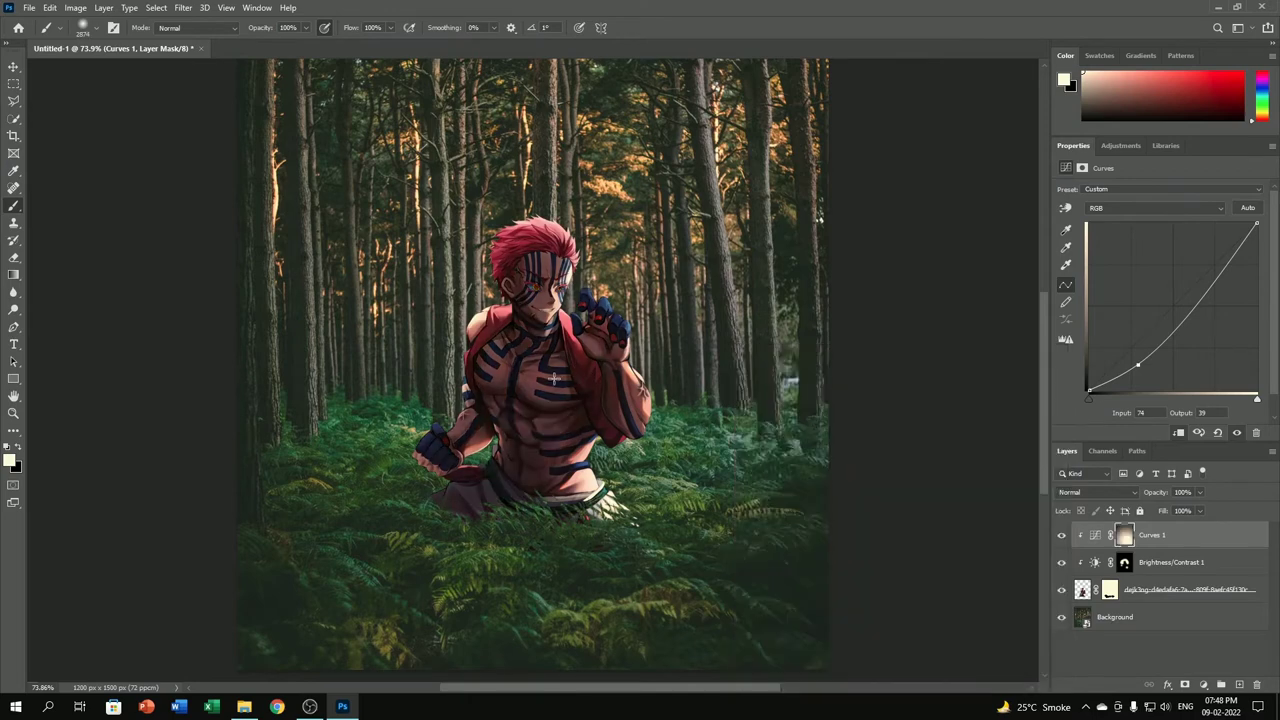
pyautogui.scroll(-4, 553, 378)
pyautogui.scroll(-1, 550, 390)
# - Re-invert the Curves mask and repaint the darkening on part of the character with a 1102 px brush
pyautogui.hotkey('ctrl', 'i')
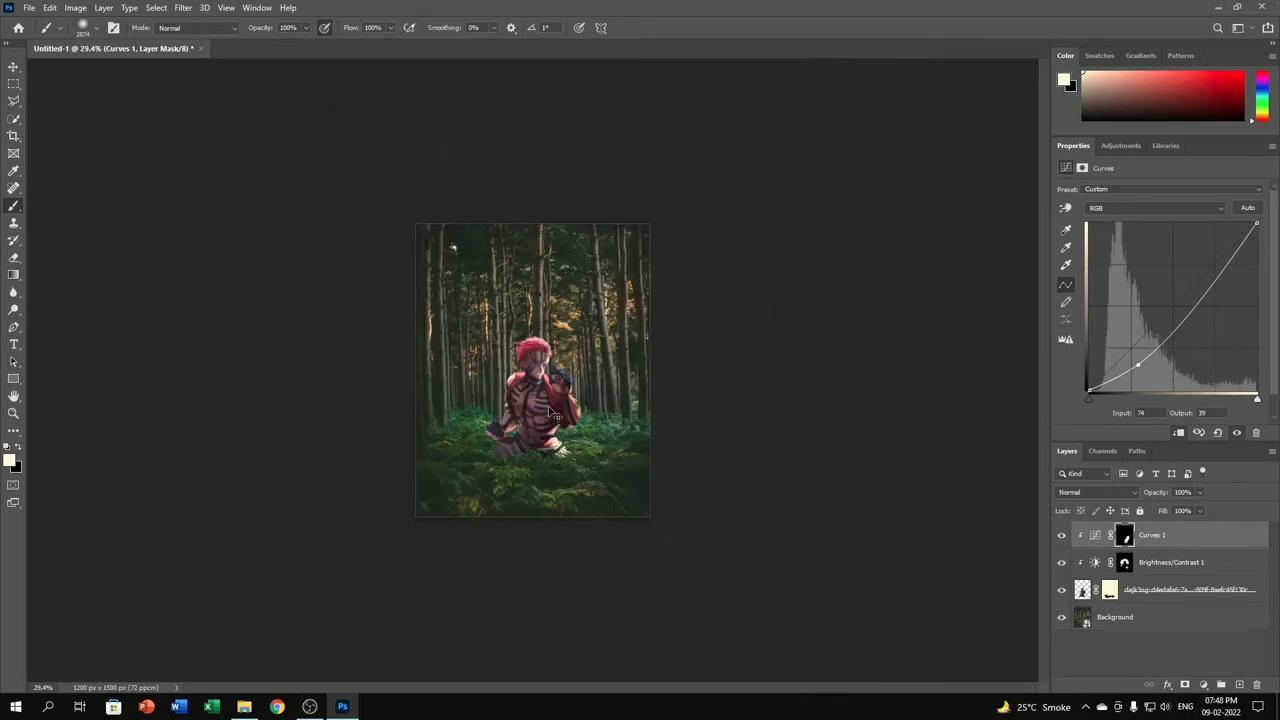
pyautogui.rightClick(701, 430)
pyautogui.moveTo(738, 381); pyautogui.dragTo(726, 381)
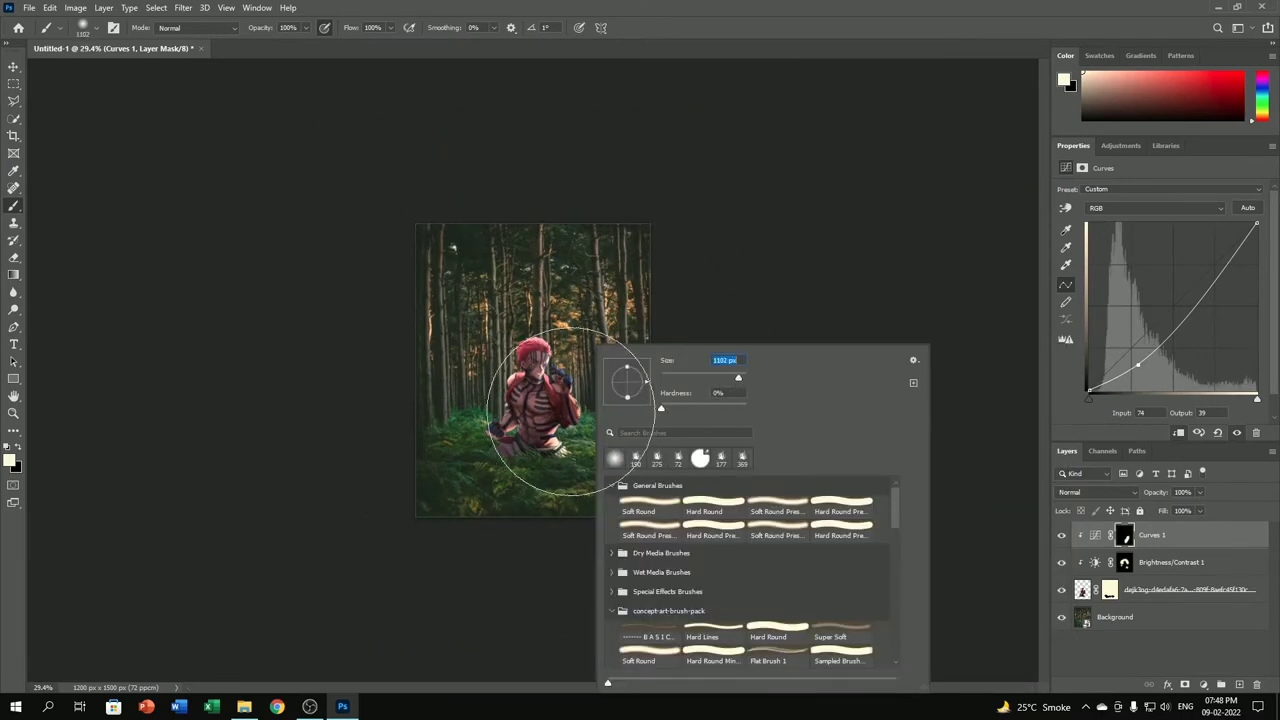
pyautogui.press('Return')
pyautogui.click(606, 428)
pyautogui.scroll(4, 606, 428)
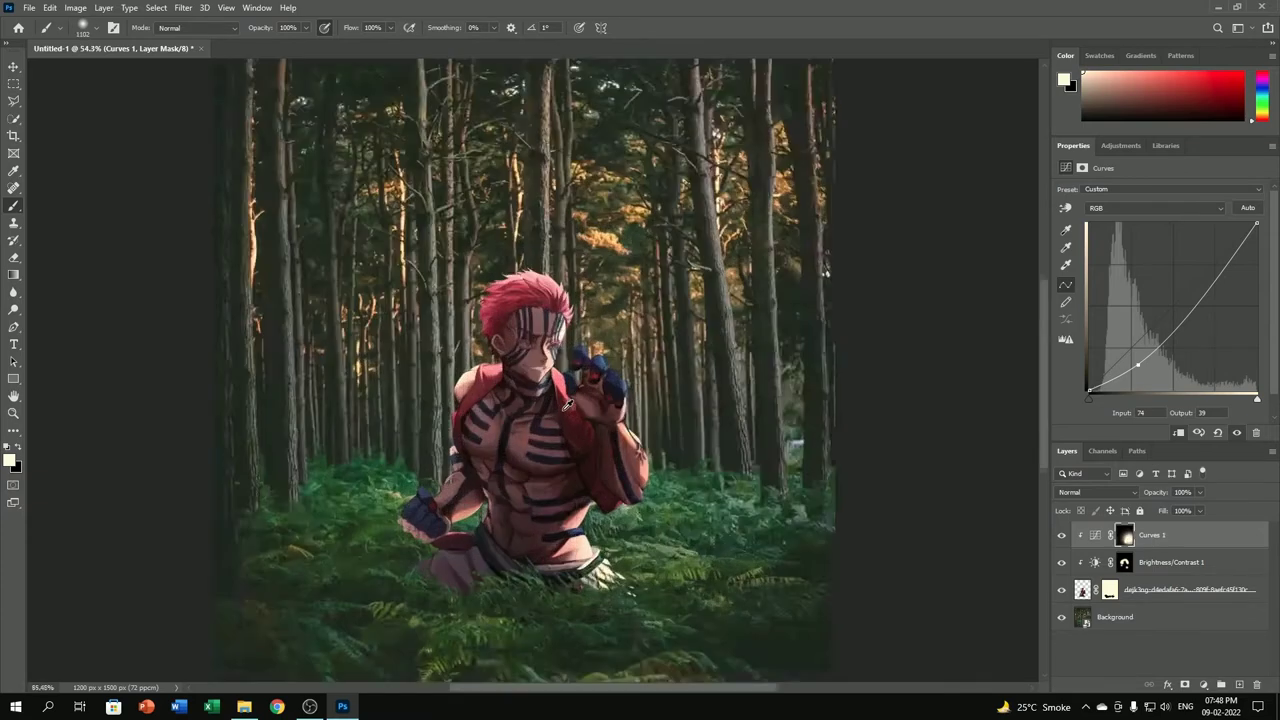
pyautogui.scroll(-2, 606, 428)
pyautogui.scroll(-3, 398, 478)
pyautogui.scroll(2, 555, 395)
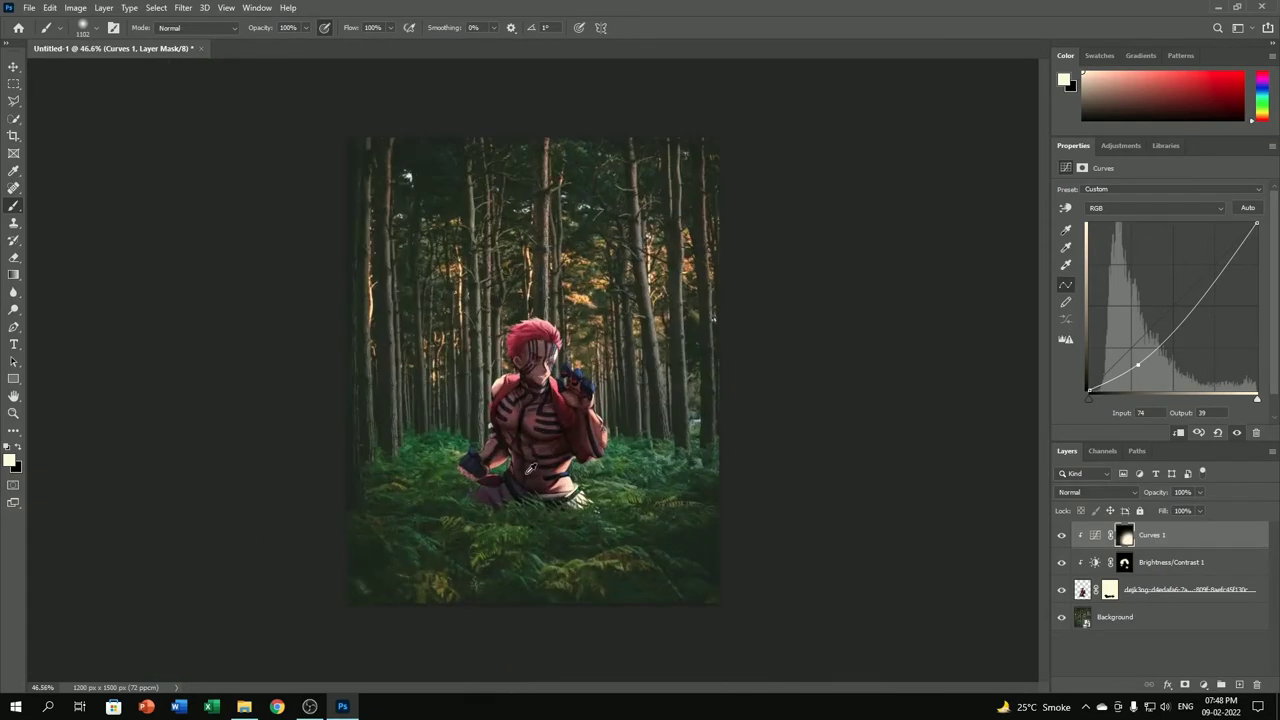
pyautogui.scroll(2, 555, 395)
pyautogui.scroll(-3, 752, 365)
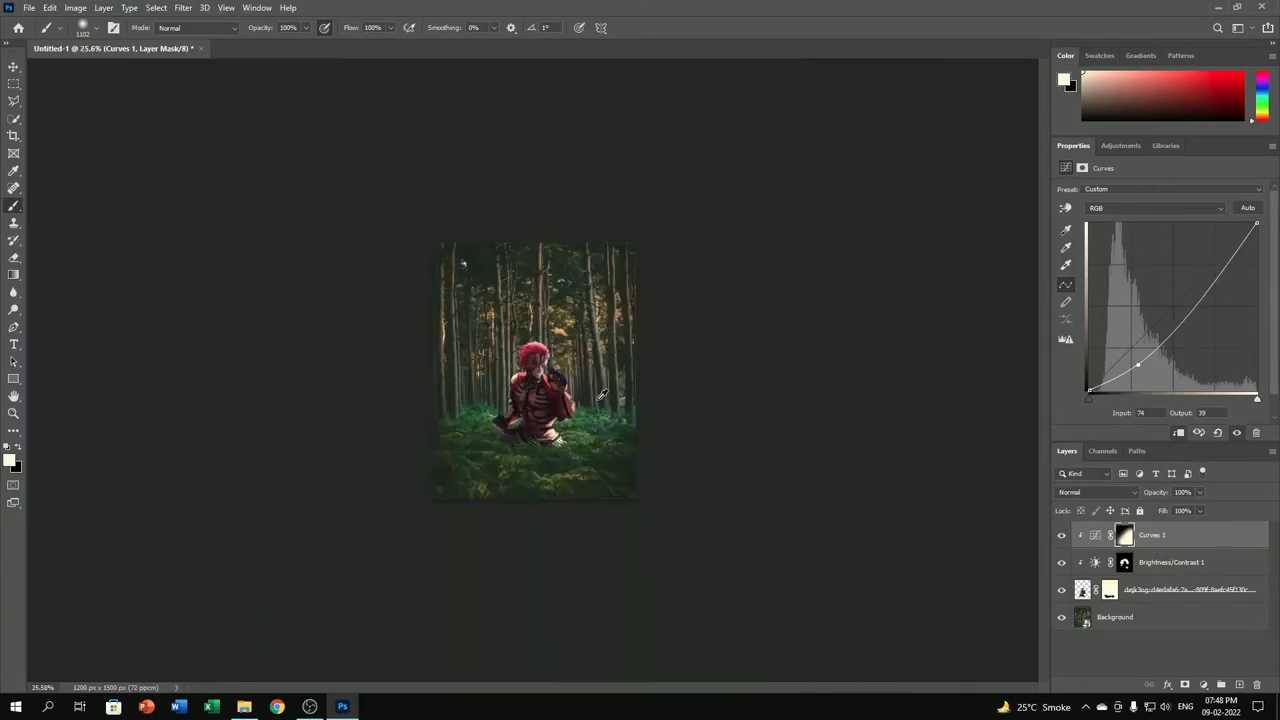
pyautogui.scroll(3, 530, 370)
pyautogui.scroll(-2, 530, 370)
pyautogui.click(1203, 685)
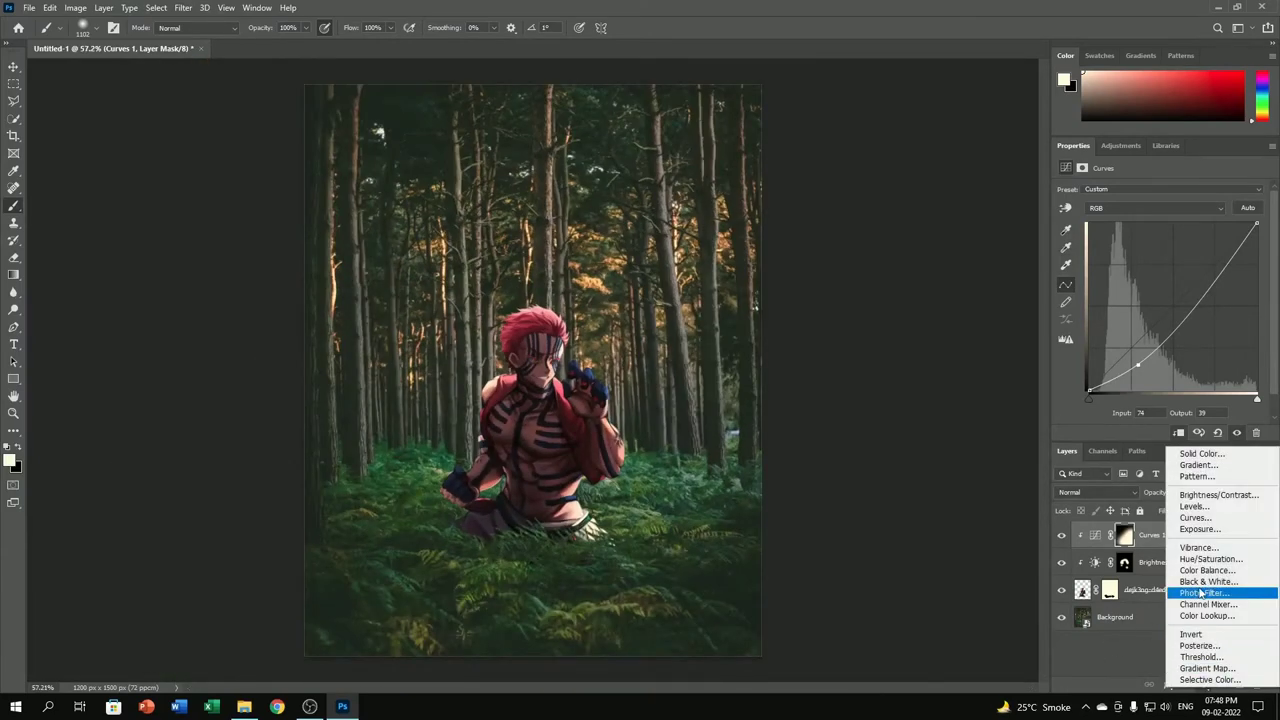
# - Add a black Solid Color fill layer clipped to the character
pyautogui.click(1200, 456)
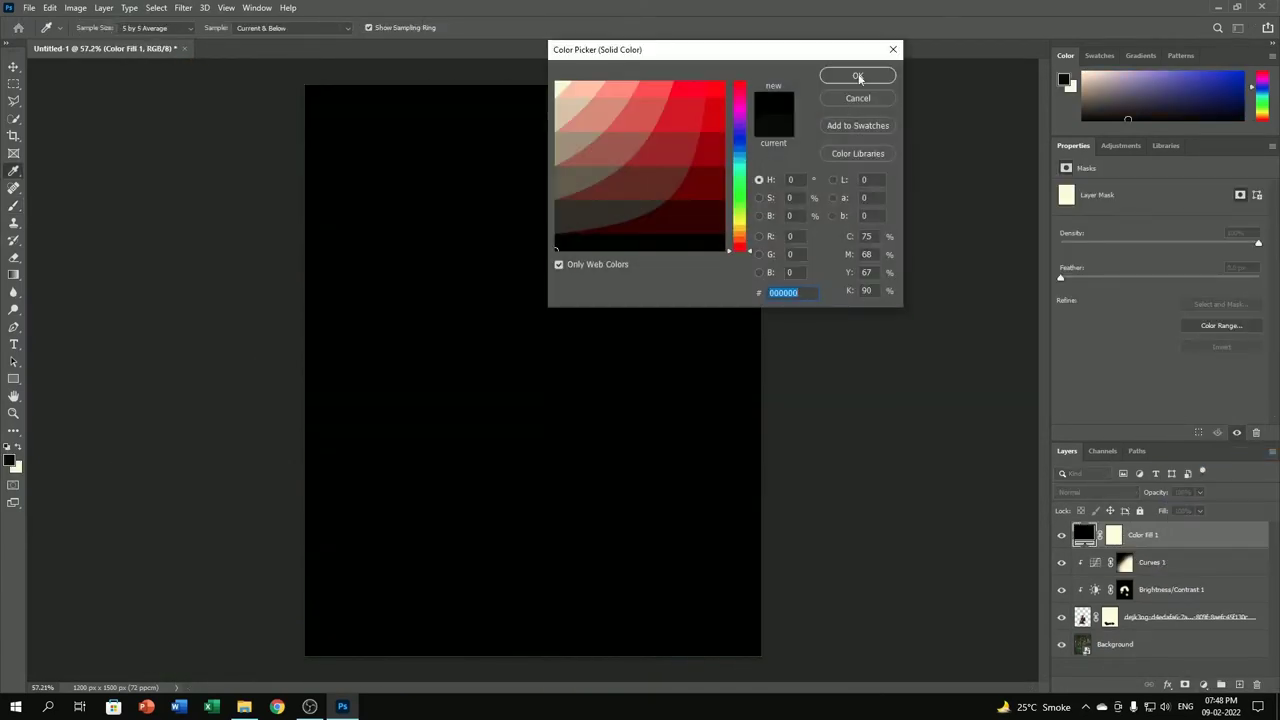
pyautogui.click(858, 77)
pyautogui.rightClick(1133, 541)
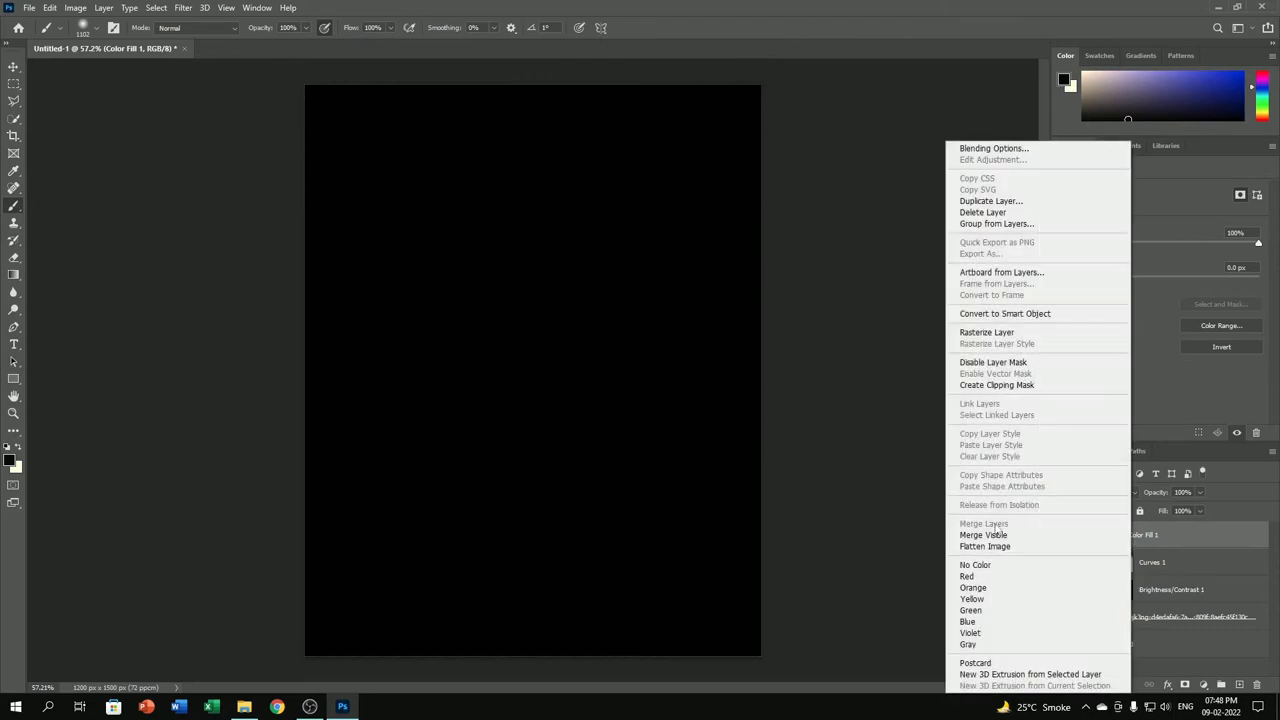
pyautogui.click(1000, 388)
# - Change the fill colour to a dark brown sampled from the forest
pyautogui.scroll(1, 541, 471)
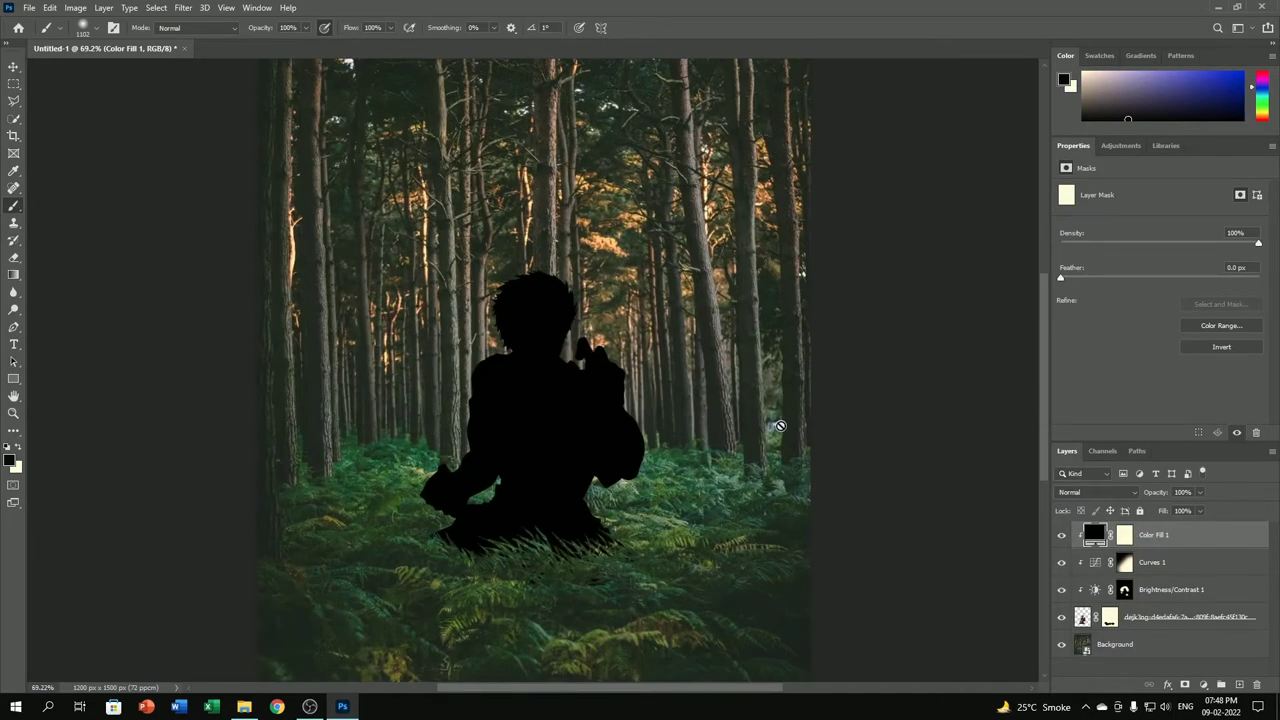
pyautogui.press('i')
pyautogui.press('b')
pyautogui.doubleClick(1095, 537)
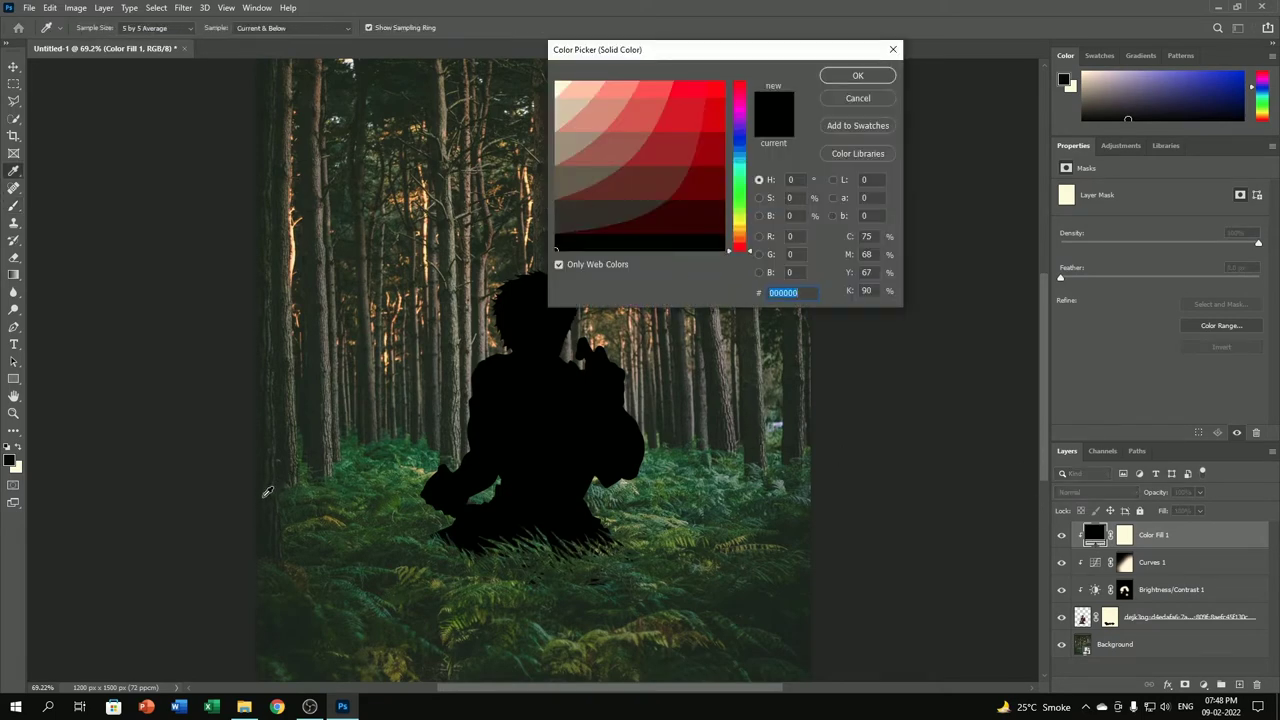
pyautogui.click(263, 492)
pyautogui.click(857, 75)
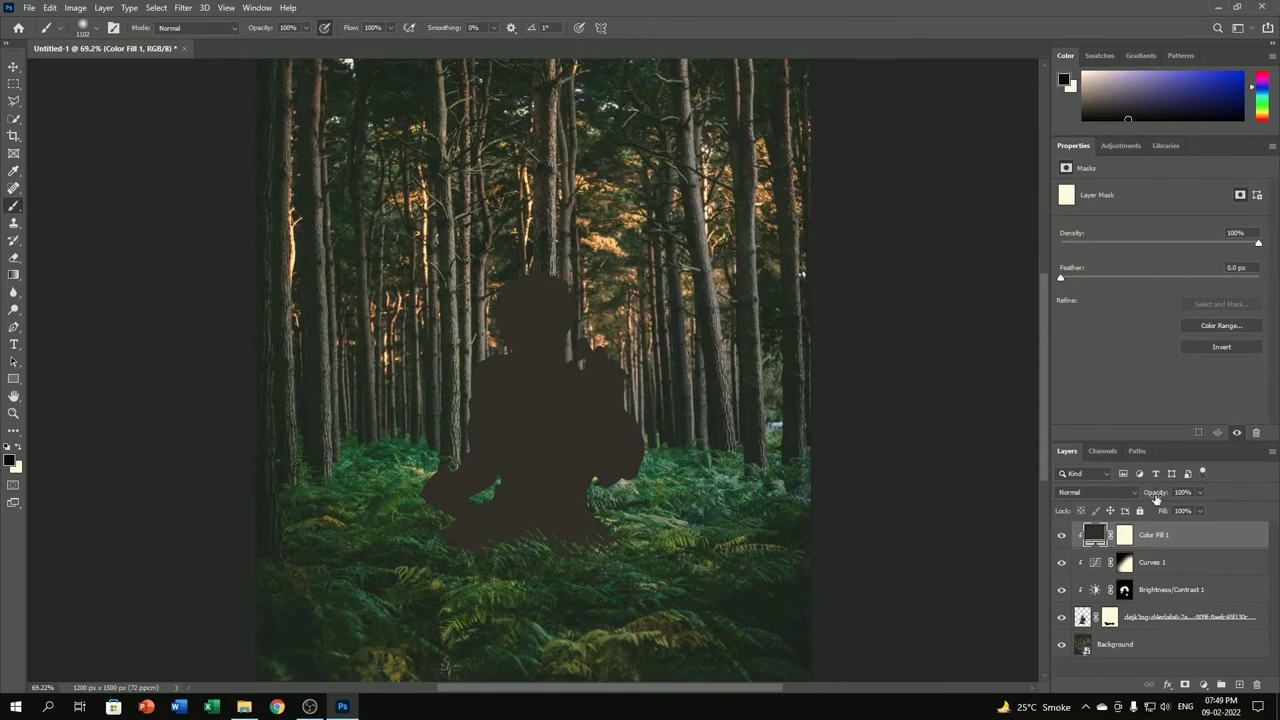
# - Lower the colour fill's opacity to 31% and view the whole image
pyautogui.moveTo(1122, 495); pyautogui.dragTo(1160, 497)
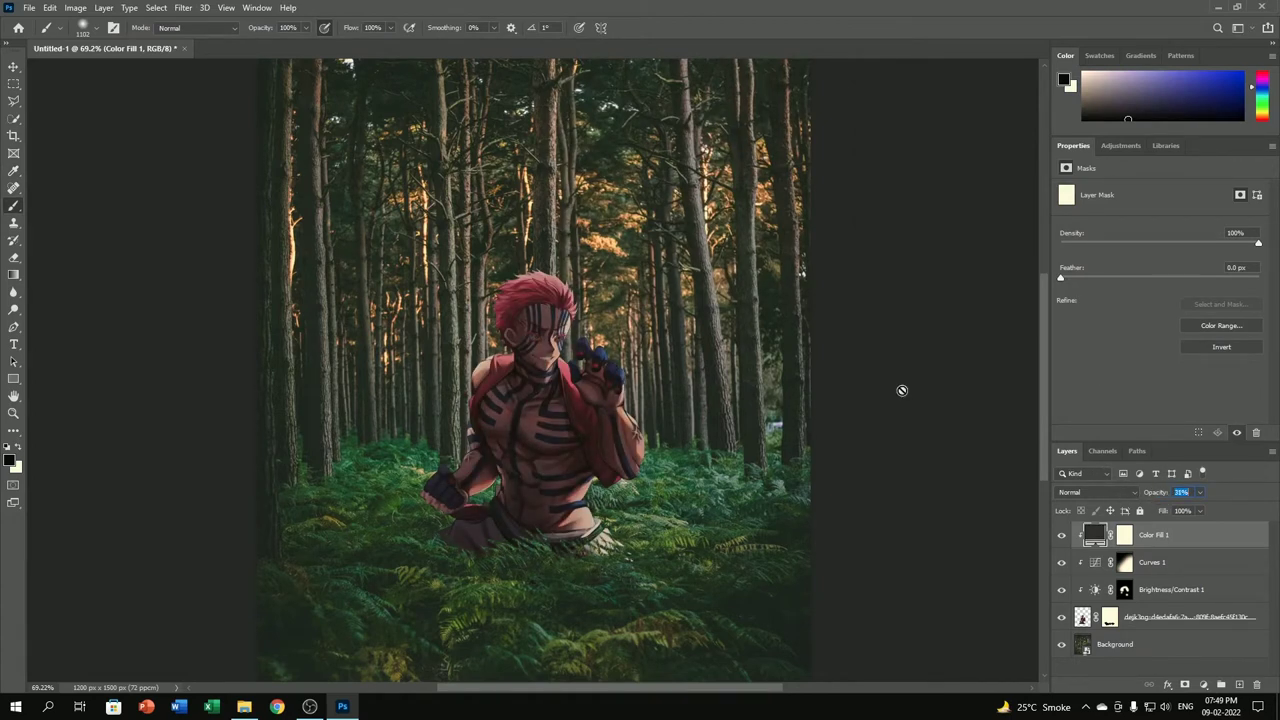
pyautogui.click(993, 507)
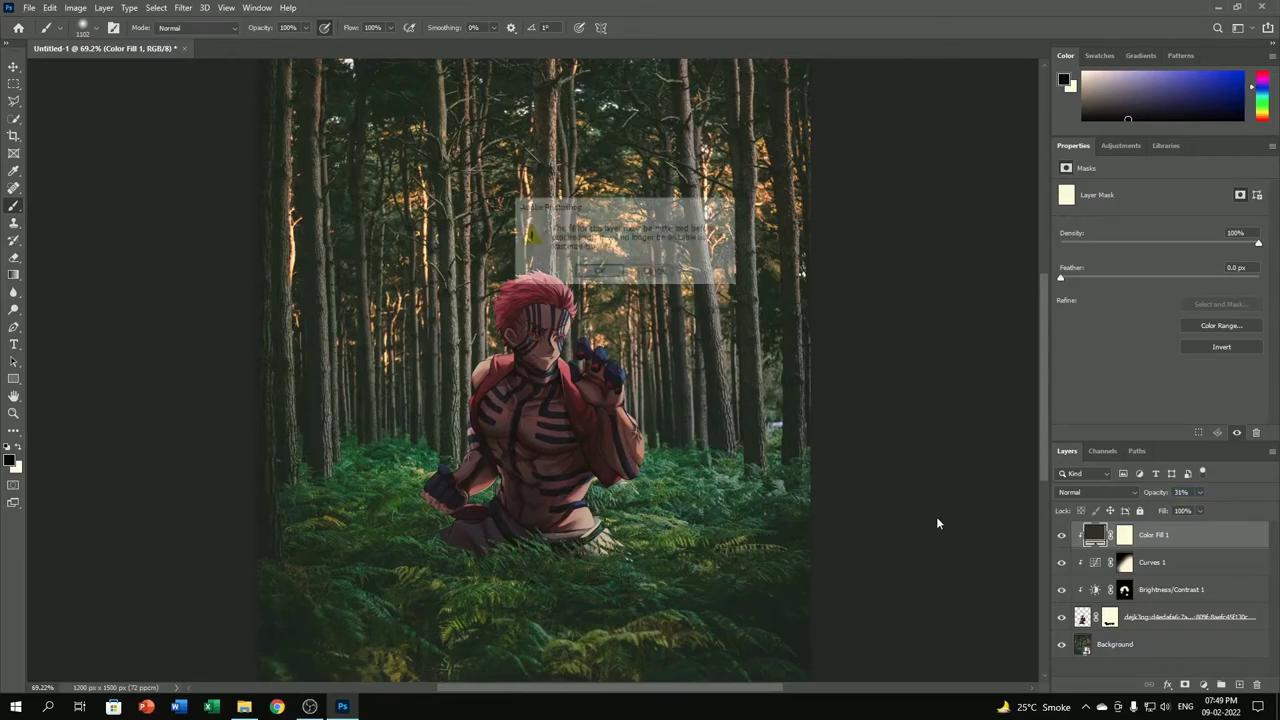
pyautogui.click(658, 276)
pyautogui.scroll(-3, 548, 225)
pyautogui.scroll(3, 540, 400)
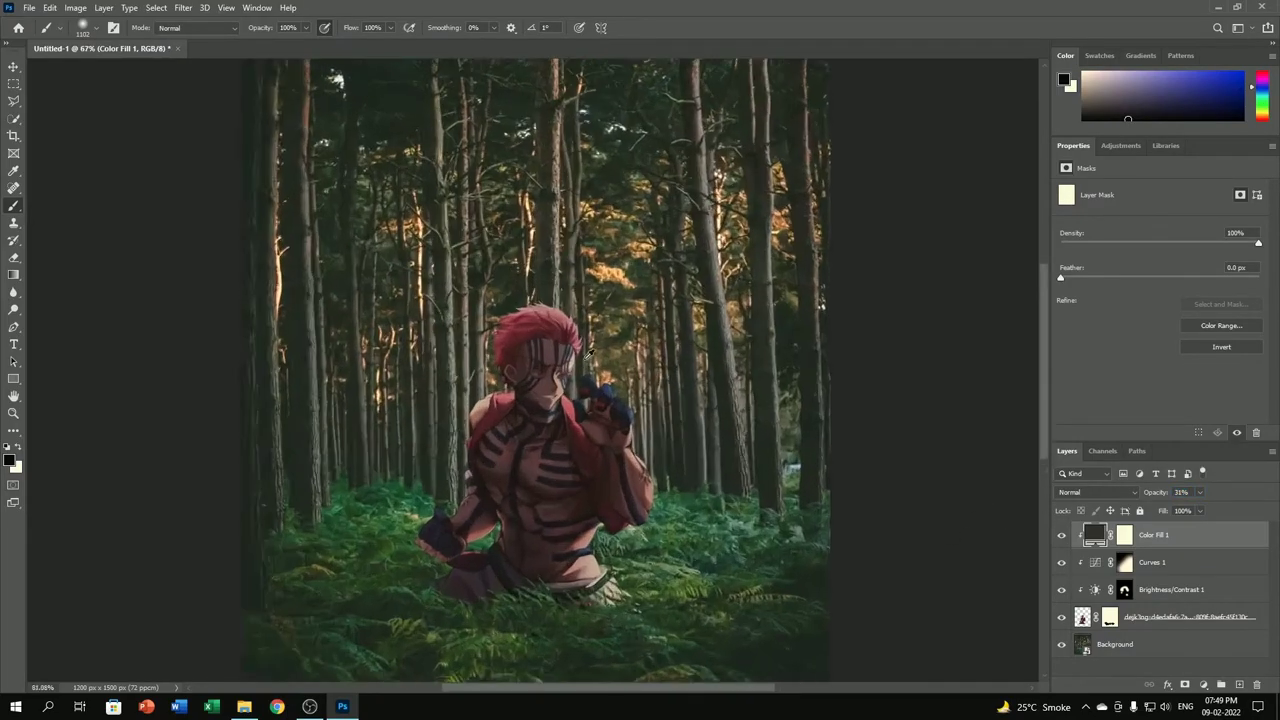
pyautogui.scroll(5, 480, 410)
pyautogui.scroll(4, 460, 440)
pyautogui.scroll(-5, 457, 473)
pyautogui.scroll(-4, 500, 430)
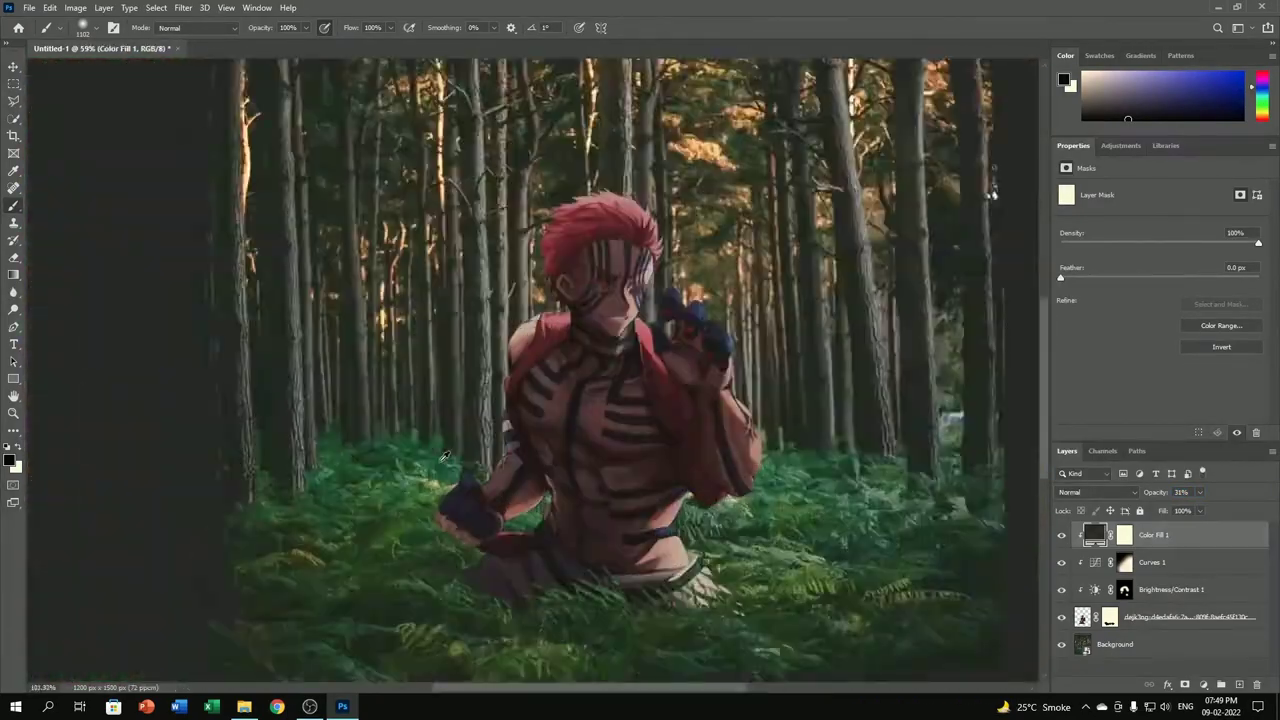
pyautogui.scroll(2, 620, 330)
pyautogui.scroll(-2, 700, 290)
pyautogui.scroll(-1, 736, 256)
pyautogui.scroll(-1, 736, 256)
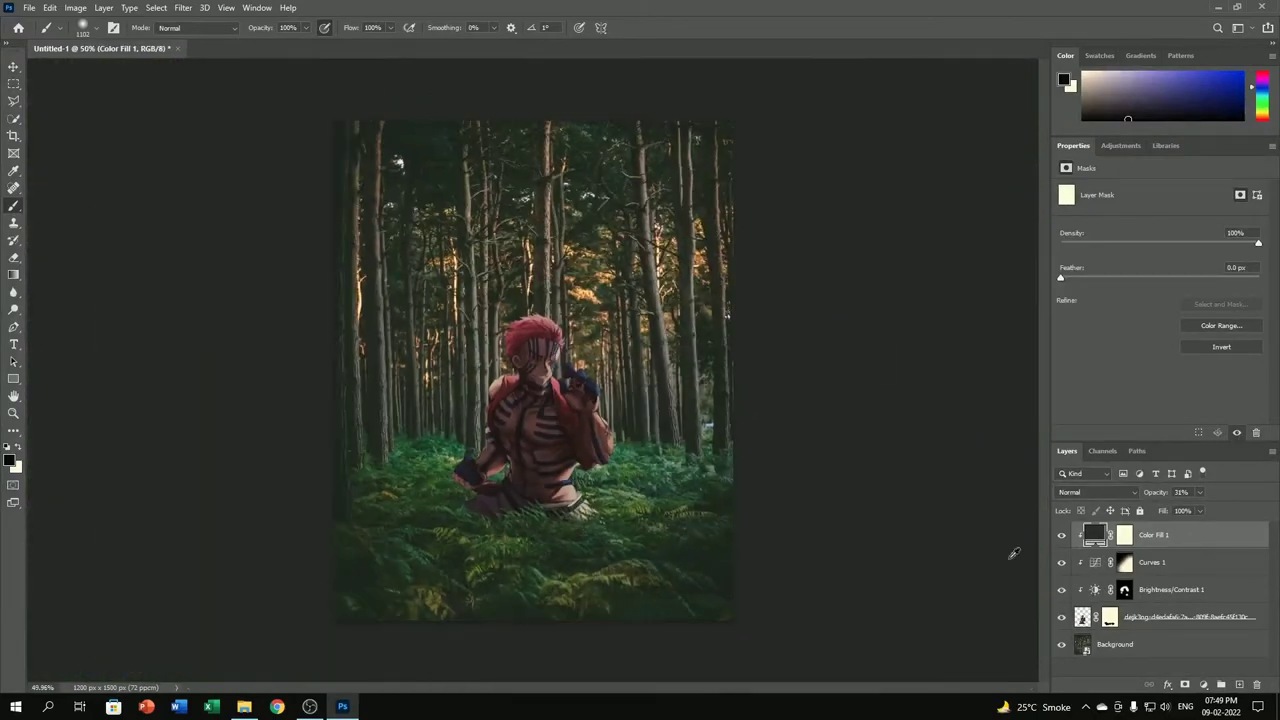
# - Add a Brightness/Contrast layer at brightness 150 and contrast 100, clipped to the character
pyautogui.click(1203, 684)
pyautogui.click(1200, 489)
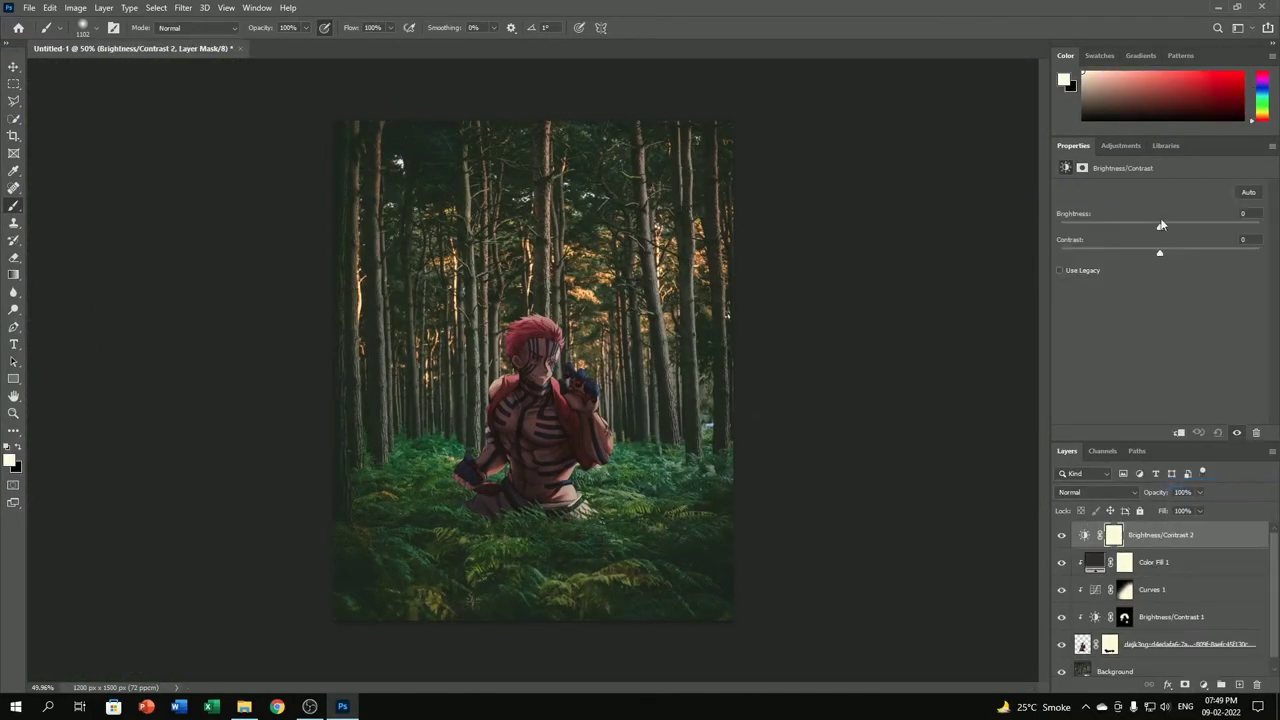
pyautogui.moveTo(1150, 226); pyautogui.dragTo(1260, 227)
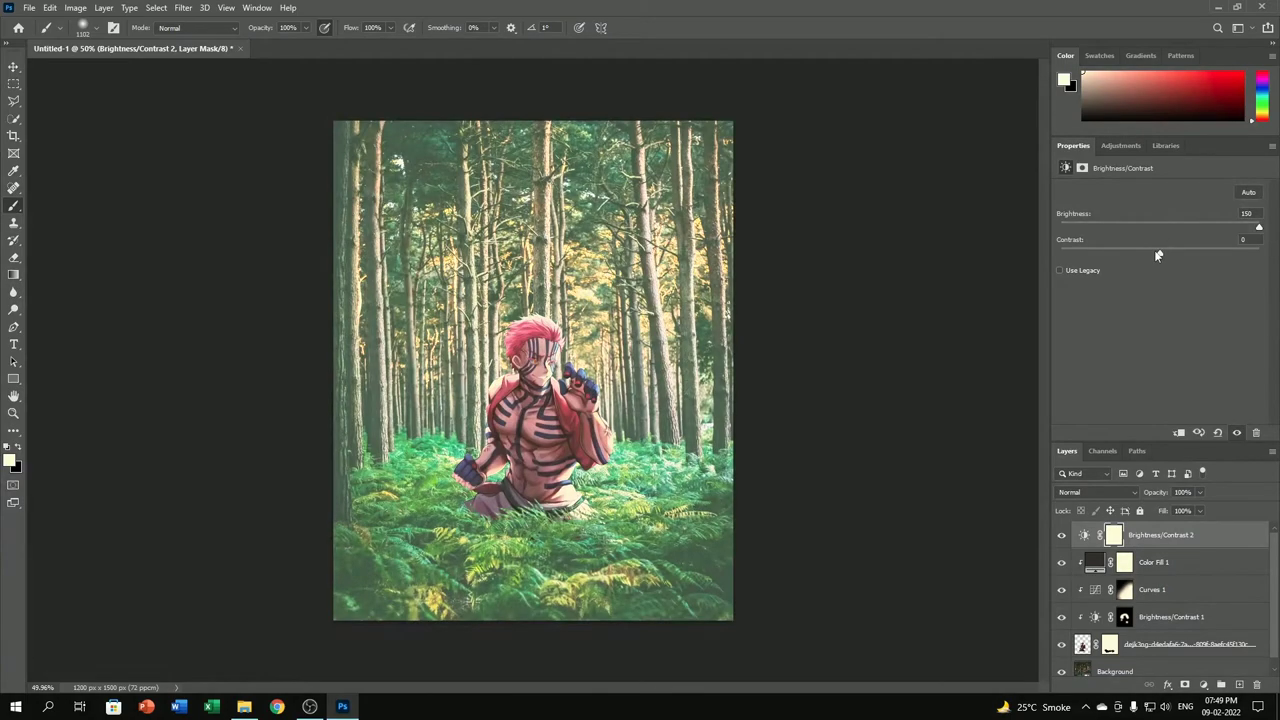
pyautogui.moveTo(1157, 253); pyautogui.dragTo(1262, 263)
pyautogui.click(1180, 437)
pyautogui.scroll(8, 616, 351)
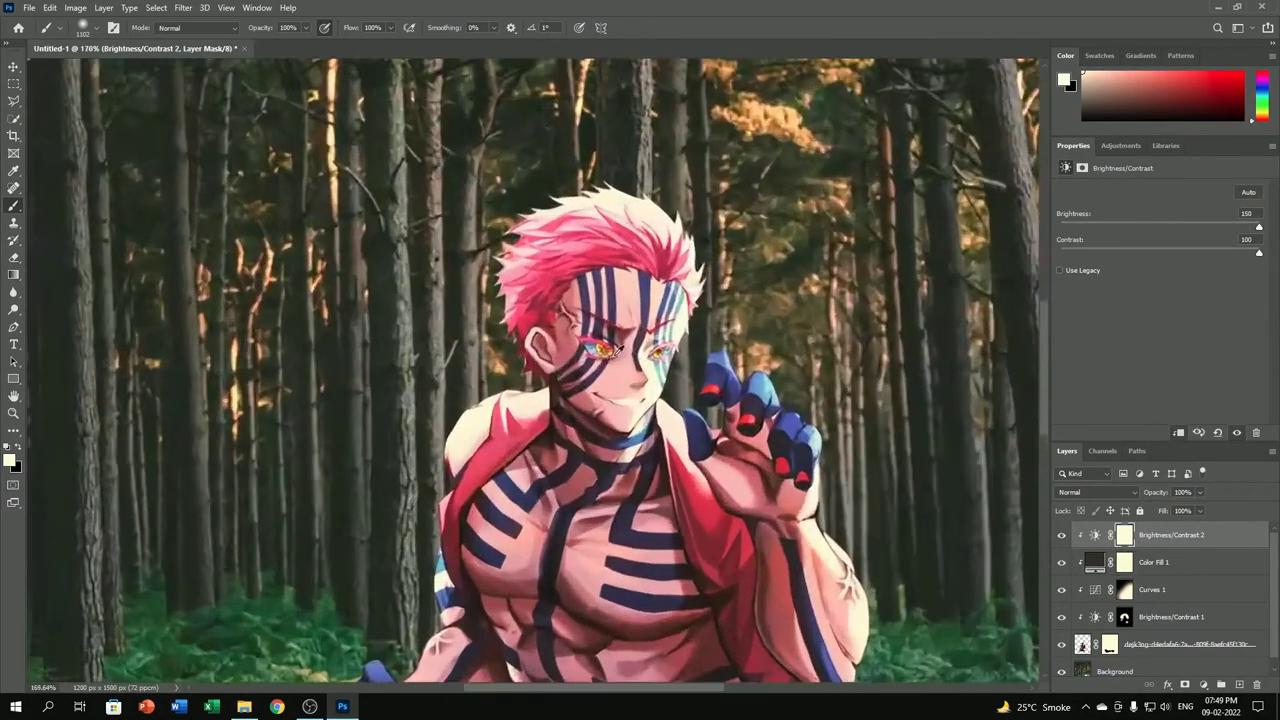
# - Invert the adjustment mask and dab glow onto the left eye with a soft brush
pyautogui.hotkey('ctrl', 'r')
pyautogui.hotkey('ctrl', 'i')
pyautogui.rightClick(620, 350)
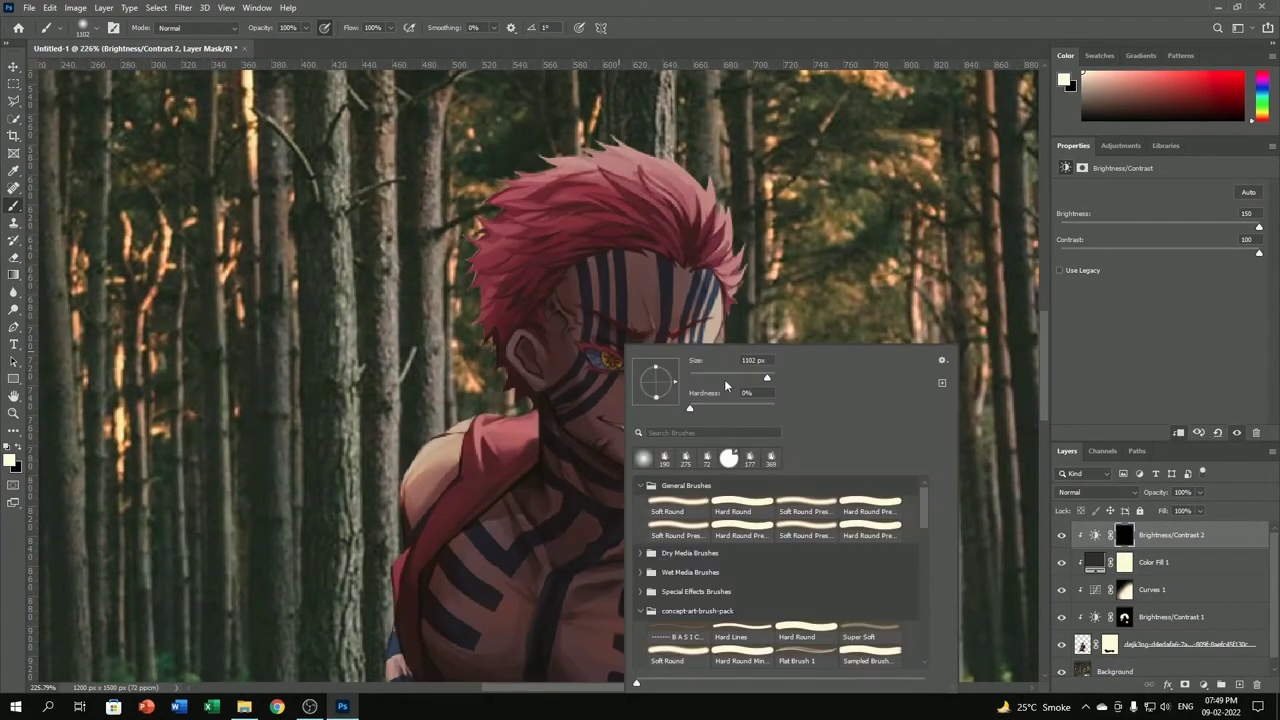
pyautogui.click(611, 358)
pyautogui.scroll(-2, 601, 340)
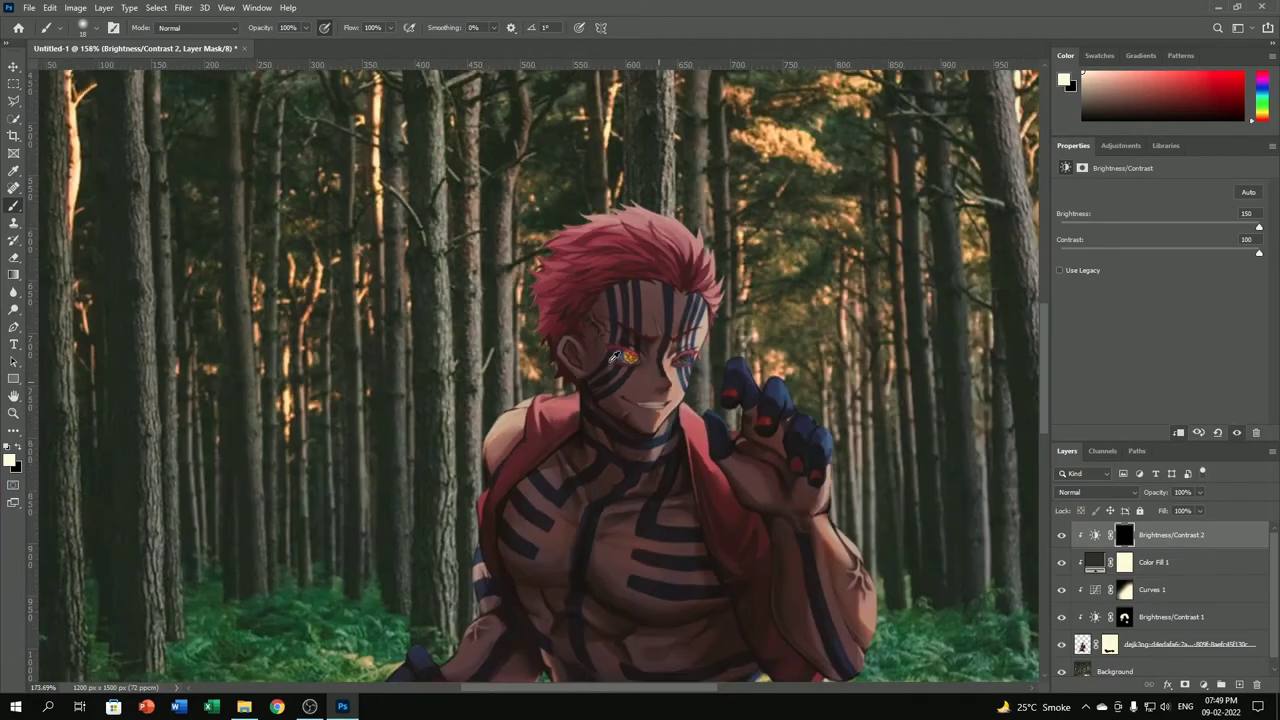
pyautogui.scroll(6, 601, 336)
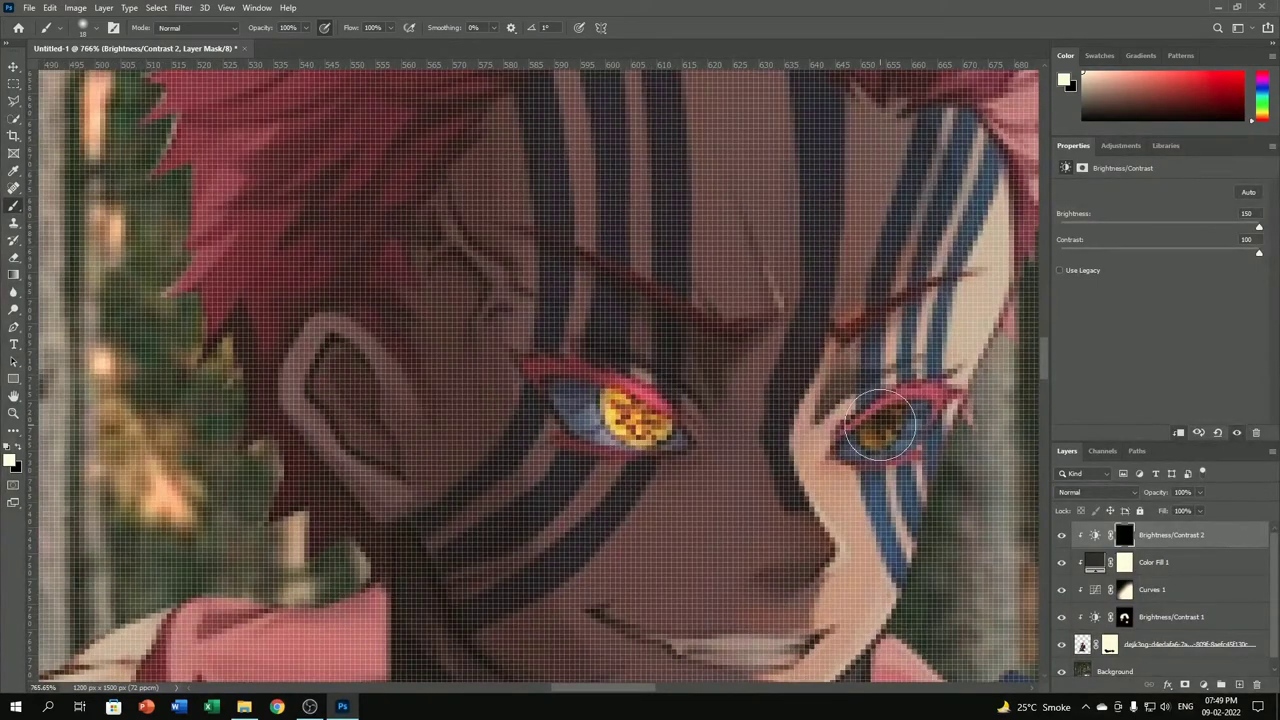
# - Dab glow onto the right eye
pyautogui.click(880, 425)
pyautogui.scroll(-4, 880, 425)
pyautogui.scroll(-2, 600, 300)
pyautogui.scroll(2, 590, 280)
pyautogui.scroll(2, 586, 270)
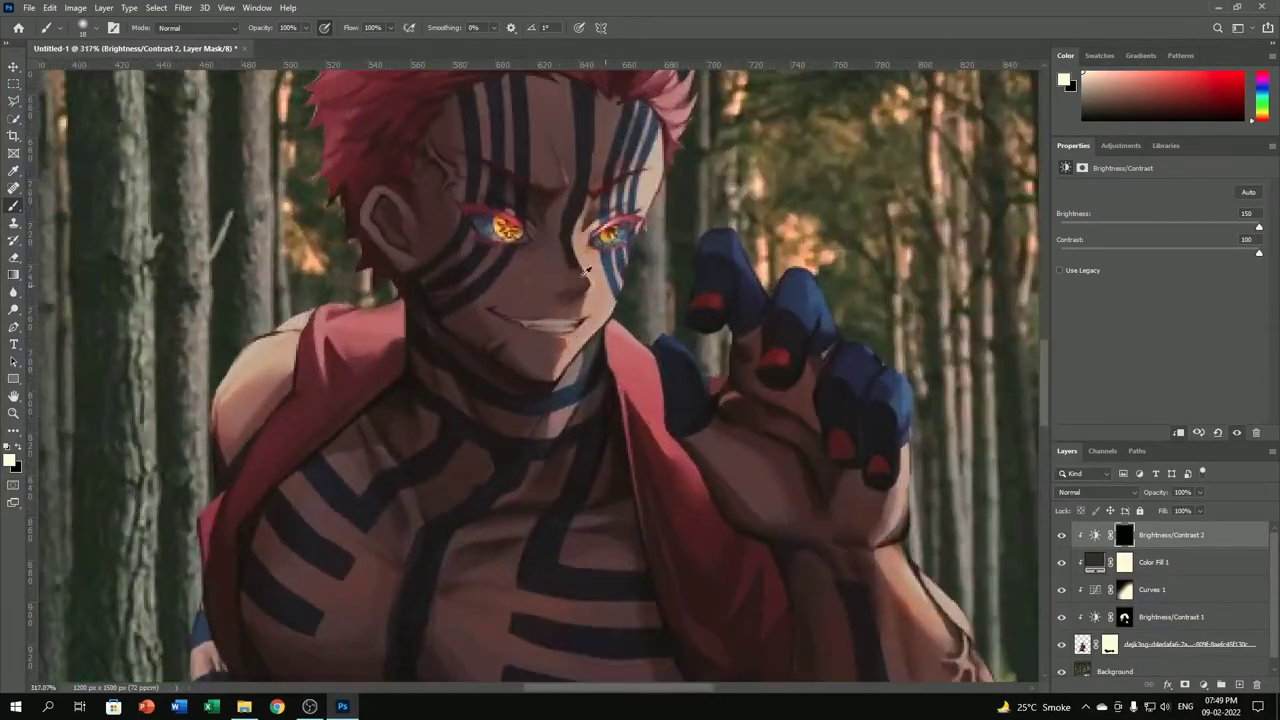
pyautogui.scroll(2, 587, 270)
pyautogui.scroll(-1, 540, 230)
pyautogui.scroll(3, 451, 150)
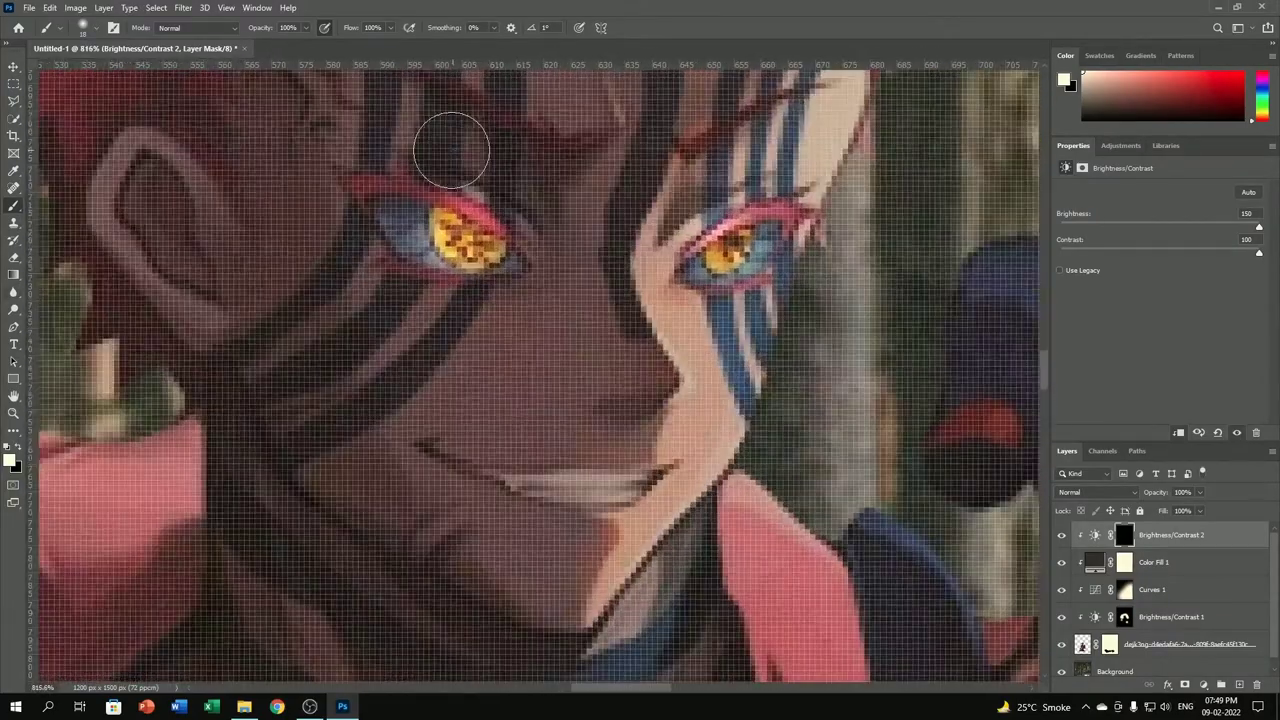
# - Paint glow strokes over the left eye's iris and eyelid and over the right eye
pyautogui.moveTo(518, 213); pyautogui.dragTo(470, 218)
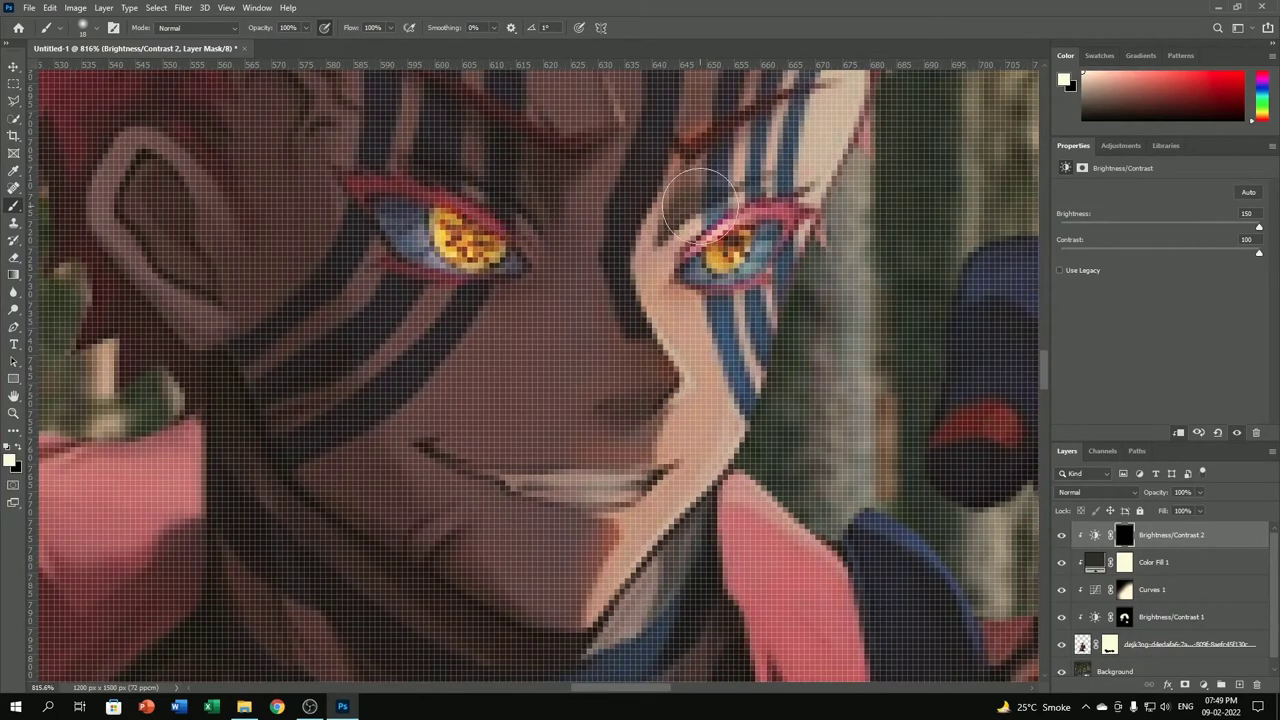
pyautogui.moveTo(700, 200); pyautogui.dragTo(705, 225)
pyautogui.scroll(-10, 528, 180)
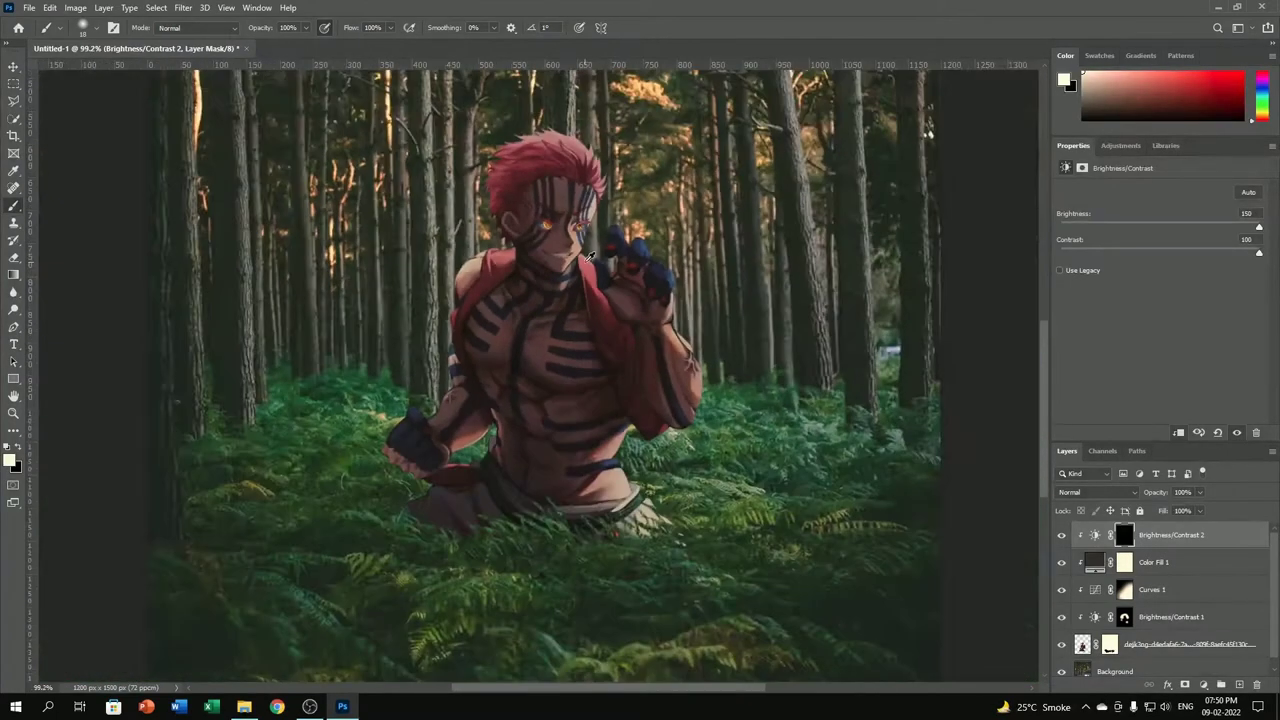
pyautogui.scroll(-4, 590, 258)
# - Merge all visible layers into one
pyautogui.scroll(1, 492, 358)
pyautogui.click(12, 66)
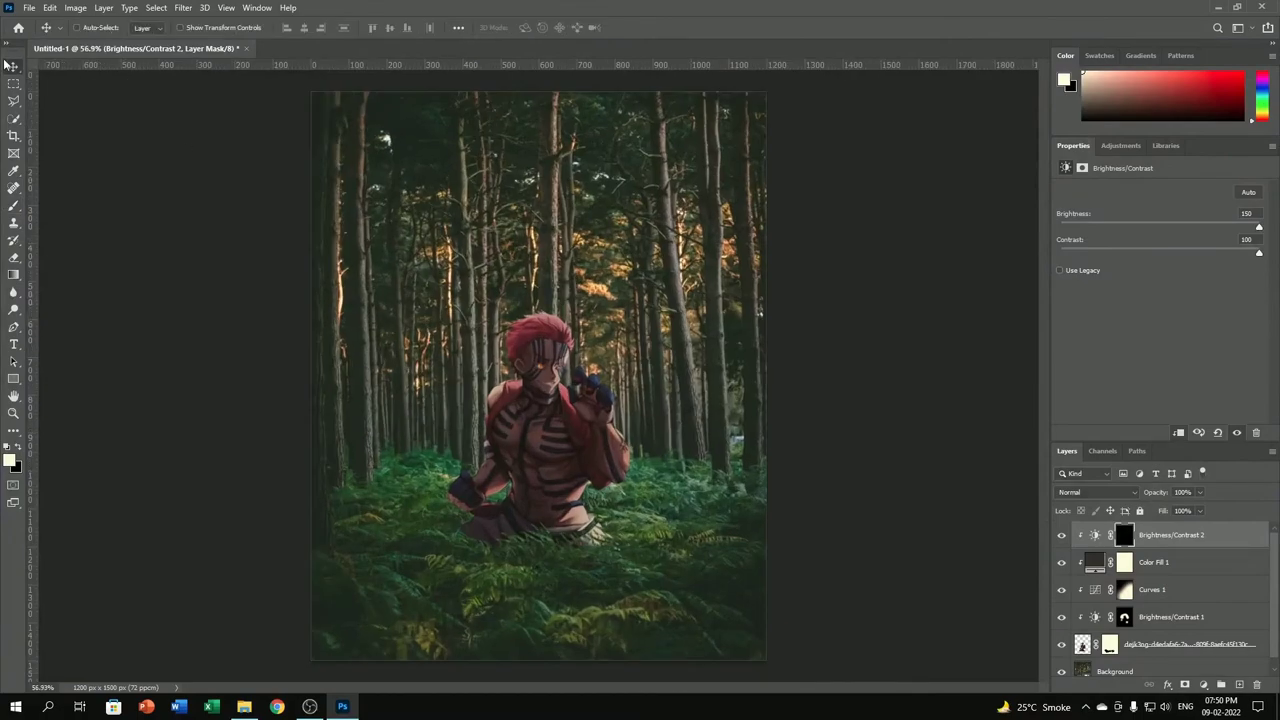
pyautogui.scroll(-2, 601, 318)
pyautogui.scroll(3, 565, 358)
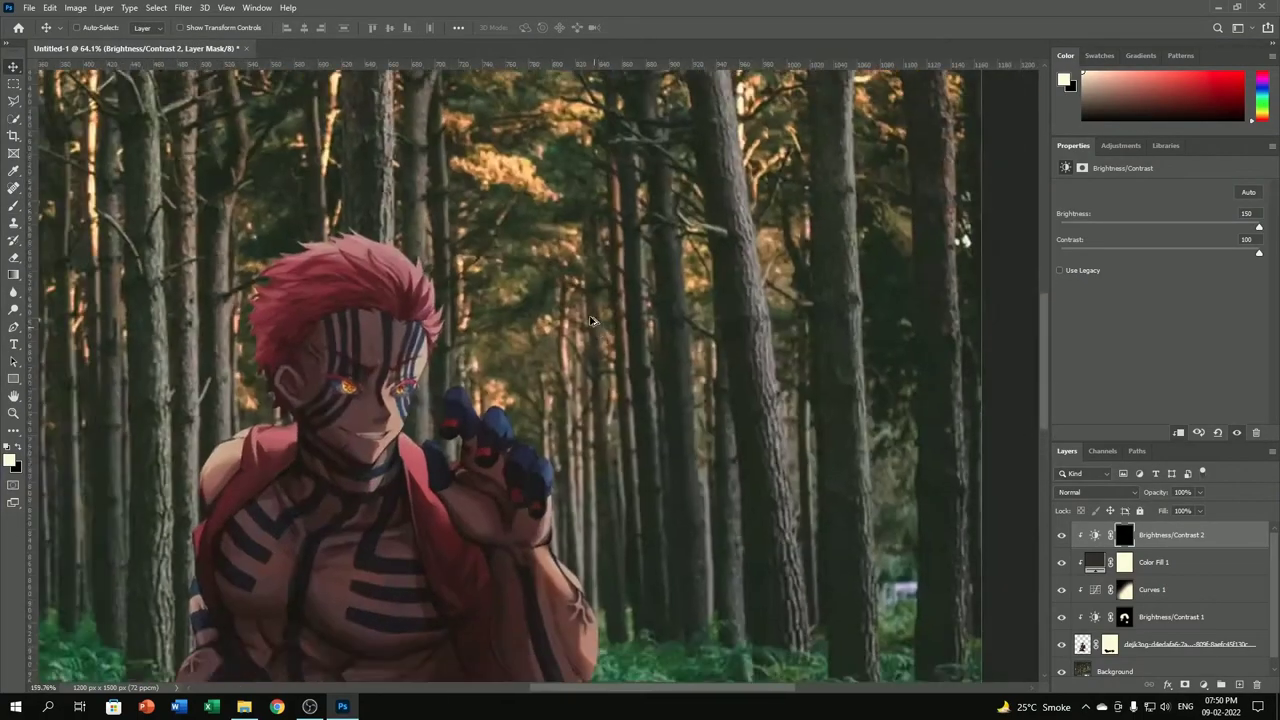
pyautogui.scroll(-5, 560, 375)
pyautogui.scroll(2, 555, 390)
pyautogui.scroll(1, 552, 396)
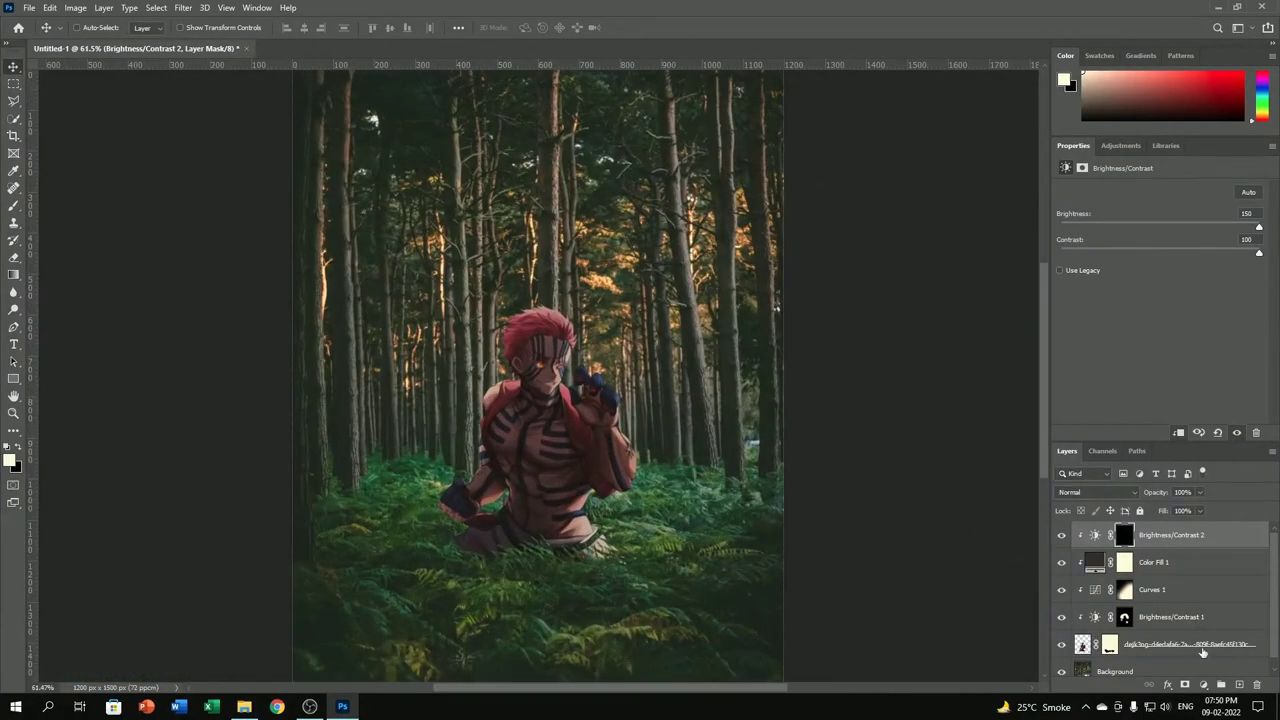
pyautogui.rightClick(1227, 545)
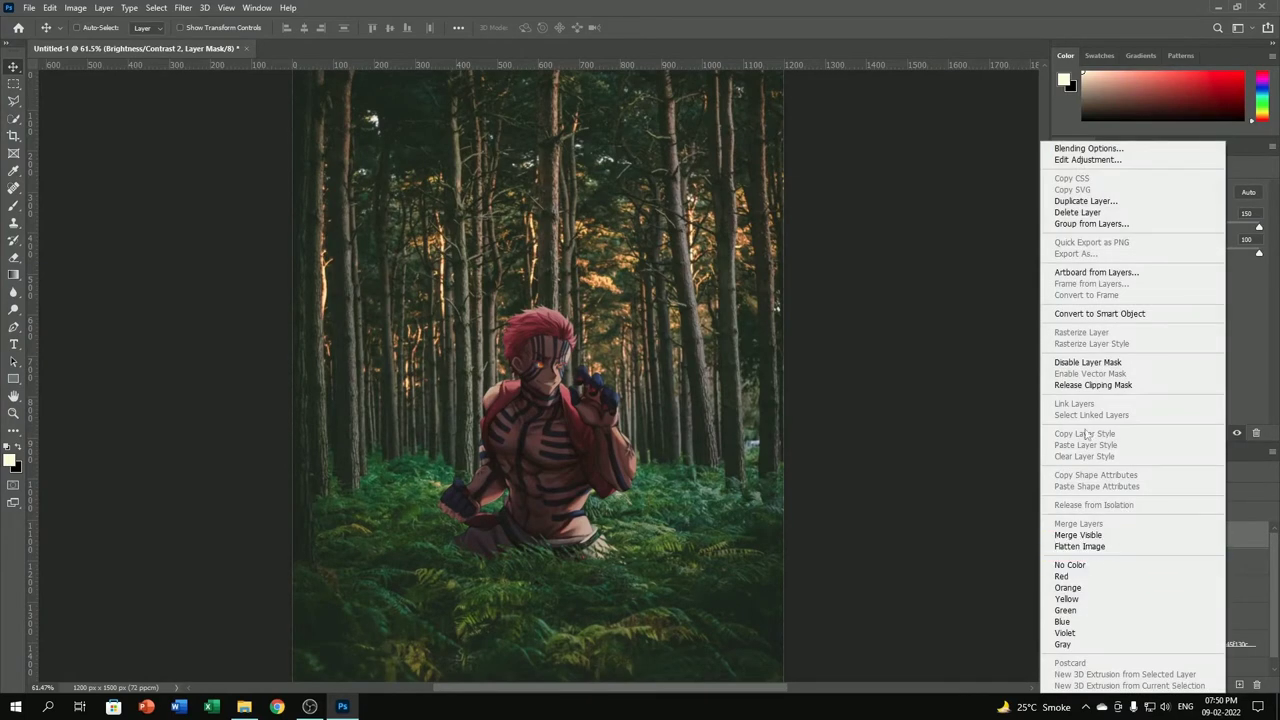
pyautogui.click(1117, 539)
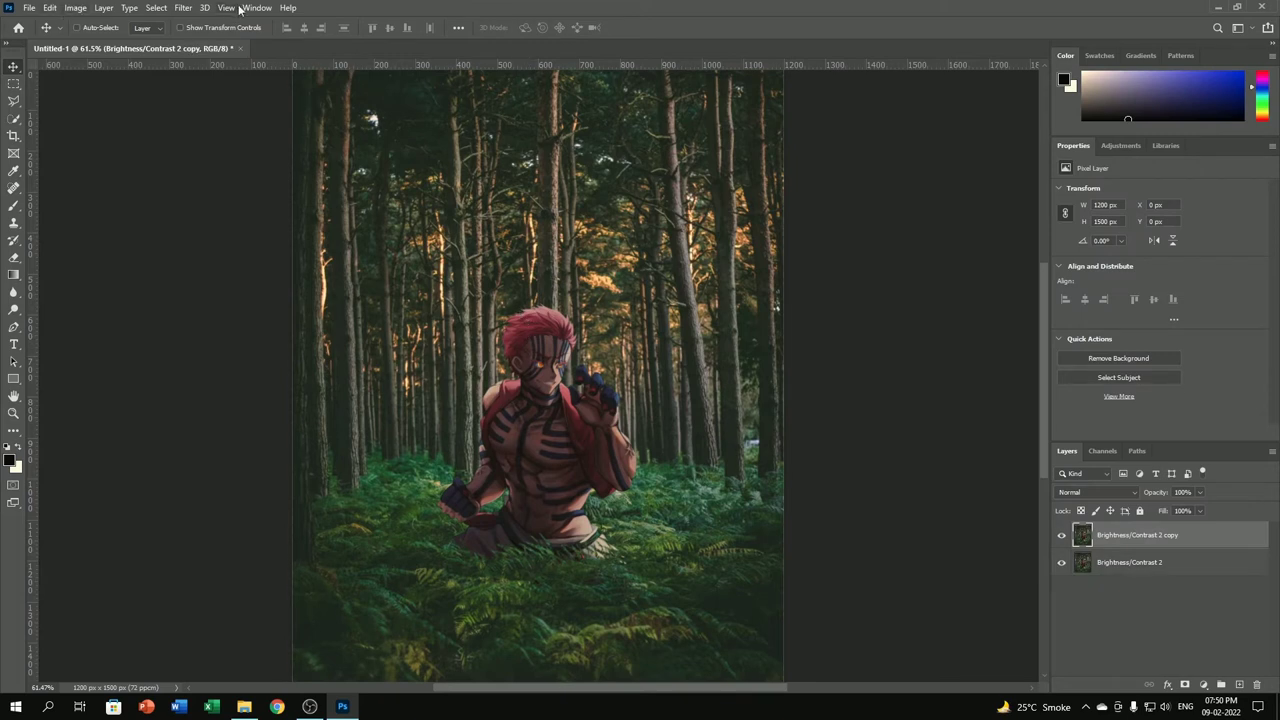
# - Apply a 90°, 2000 px Motion Blur to the copy
pyautogui.click(183, 7)
pyautogui.moveTo(191, 178)
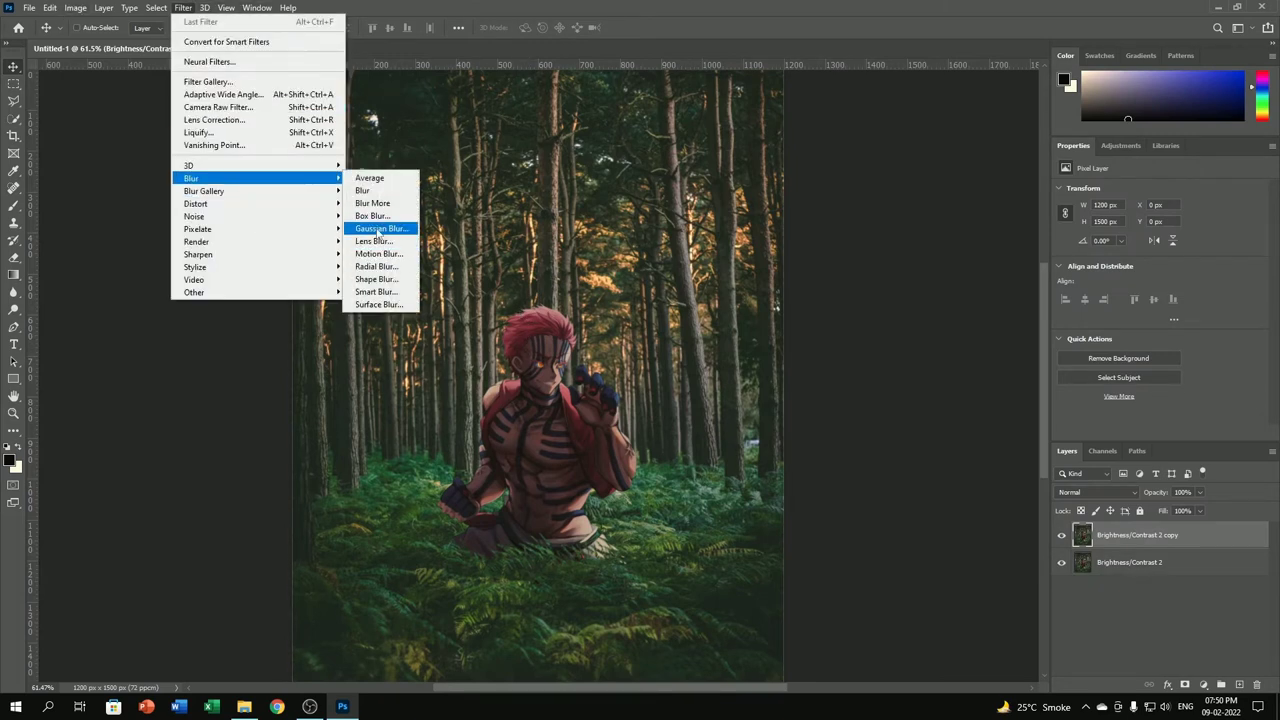
pyautogui.click(380, 254)
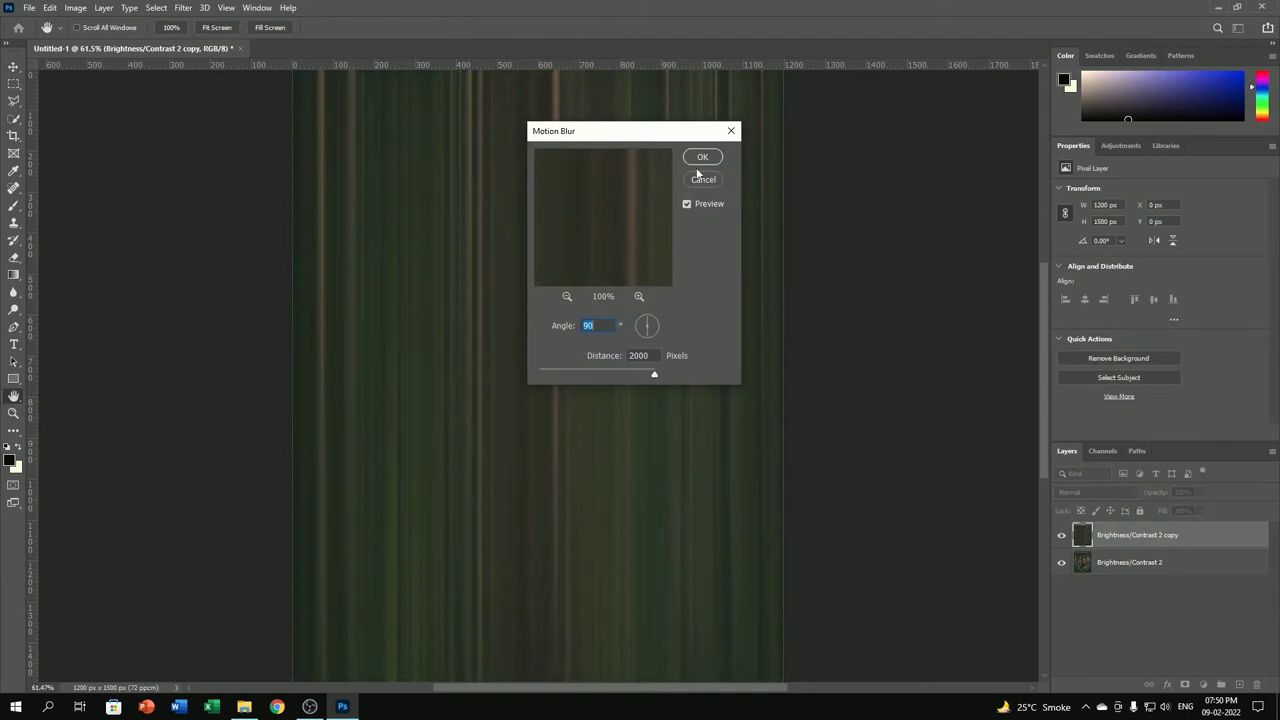
pyautogui.moveTo(655, 375); pyautogui.dragTo(674, 387)
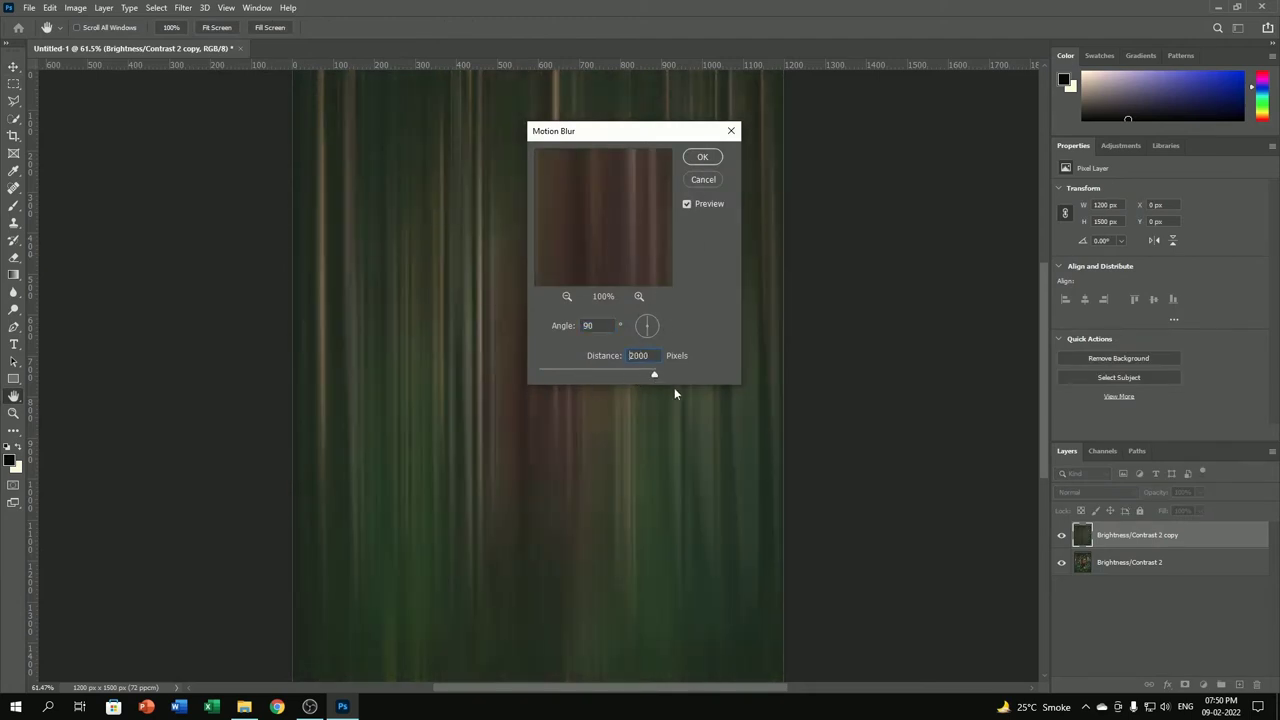
pyautogui.click(701, 157)
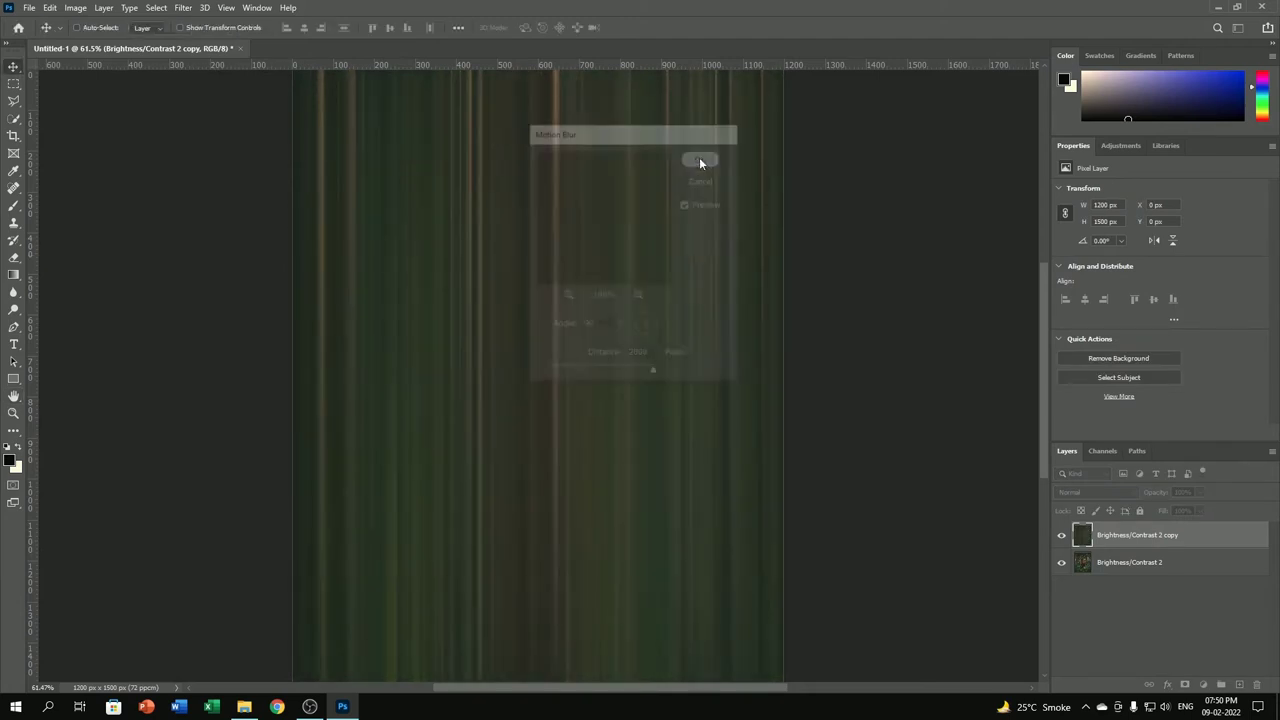
# - Add an inverted mask to the blurred copy and set the brush to 20% opacity
pyautogui.click(1185, 685)
pyautogui.hotkey('ctrl', 'i')
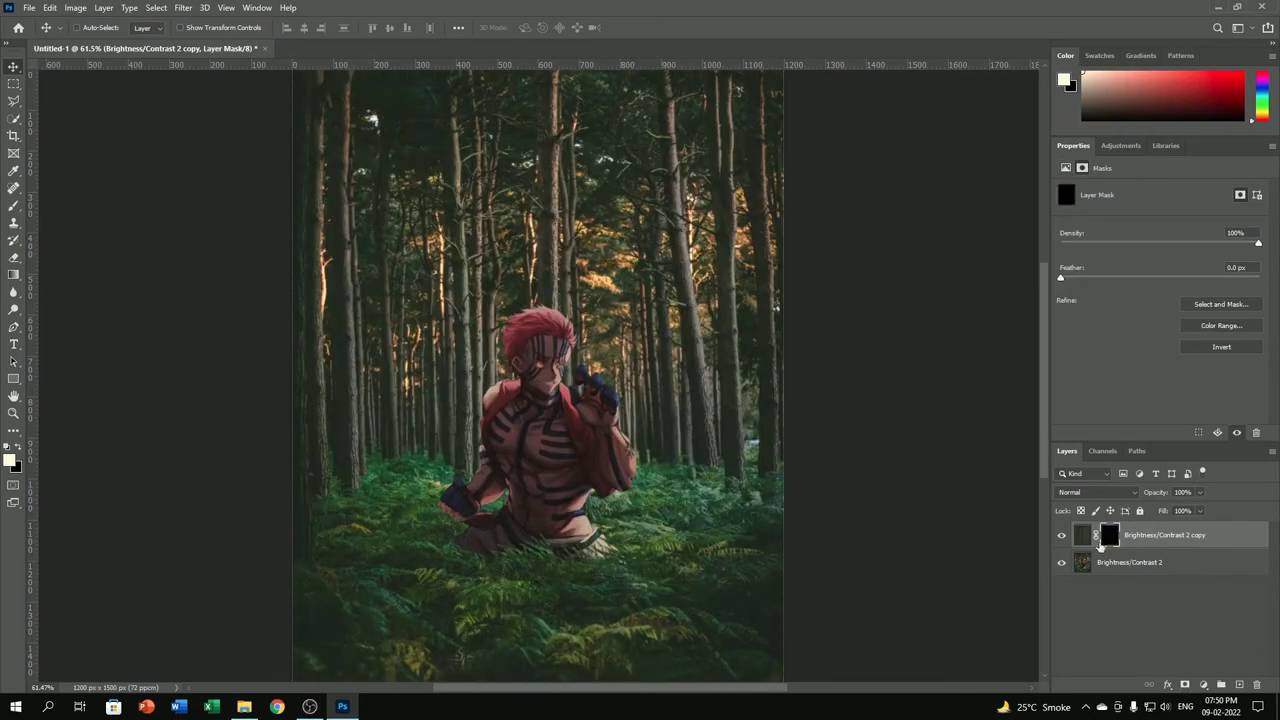
pyautogui.click(12, 207)
pyautogui.rightClick(446, 249)
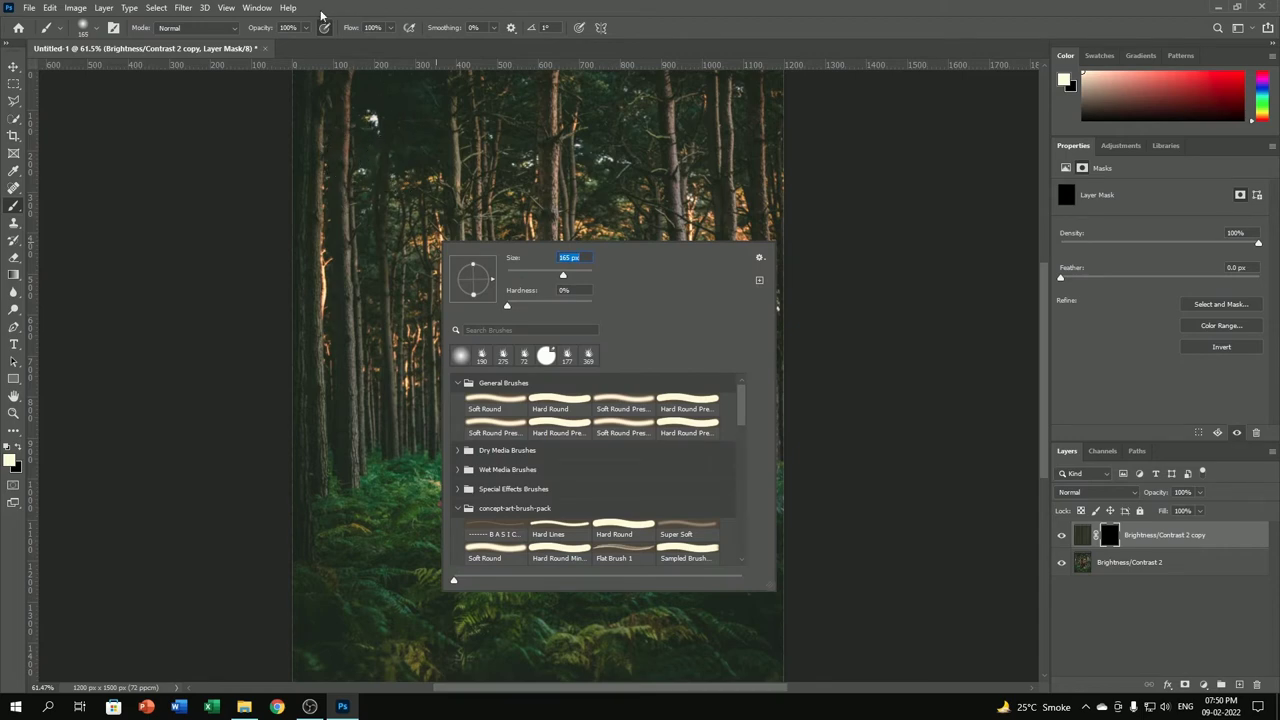
pyautogui.click(276, 29)
pyautogui.rightClick(458, 240)
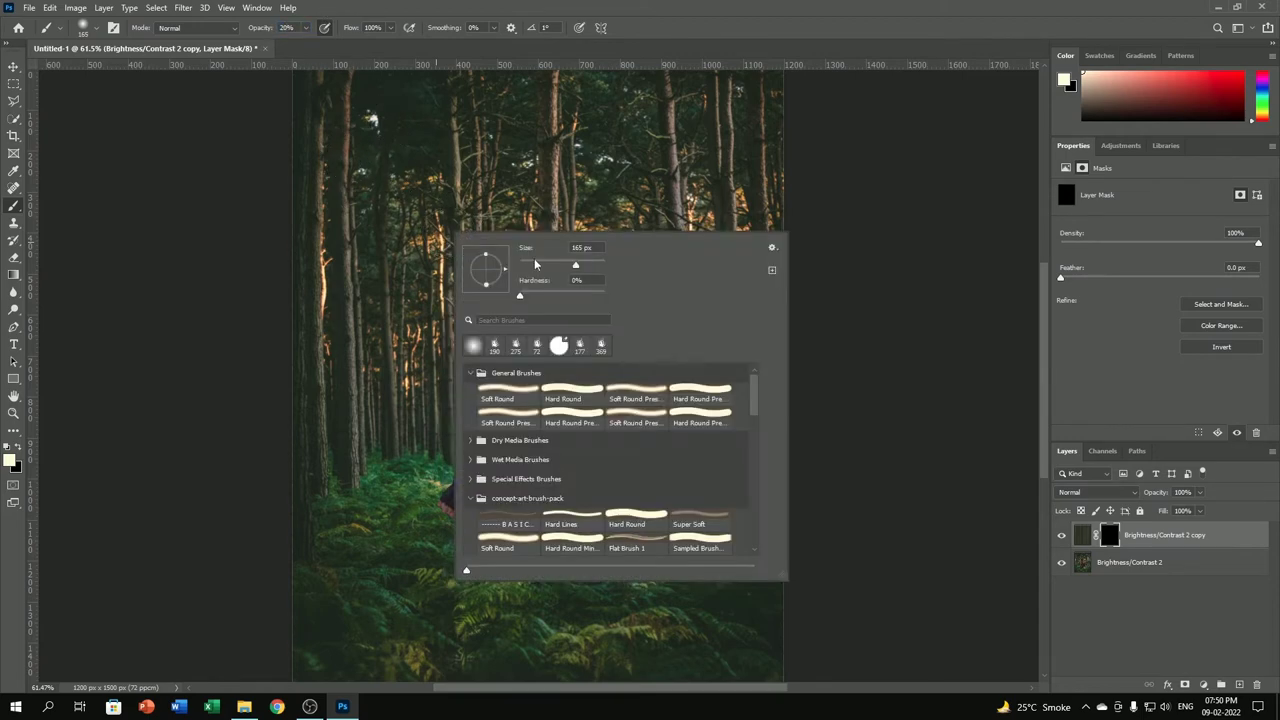
pyautogui.write('480')
pyautogui.press('Escape')
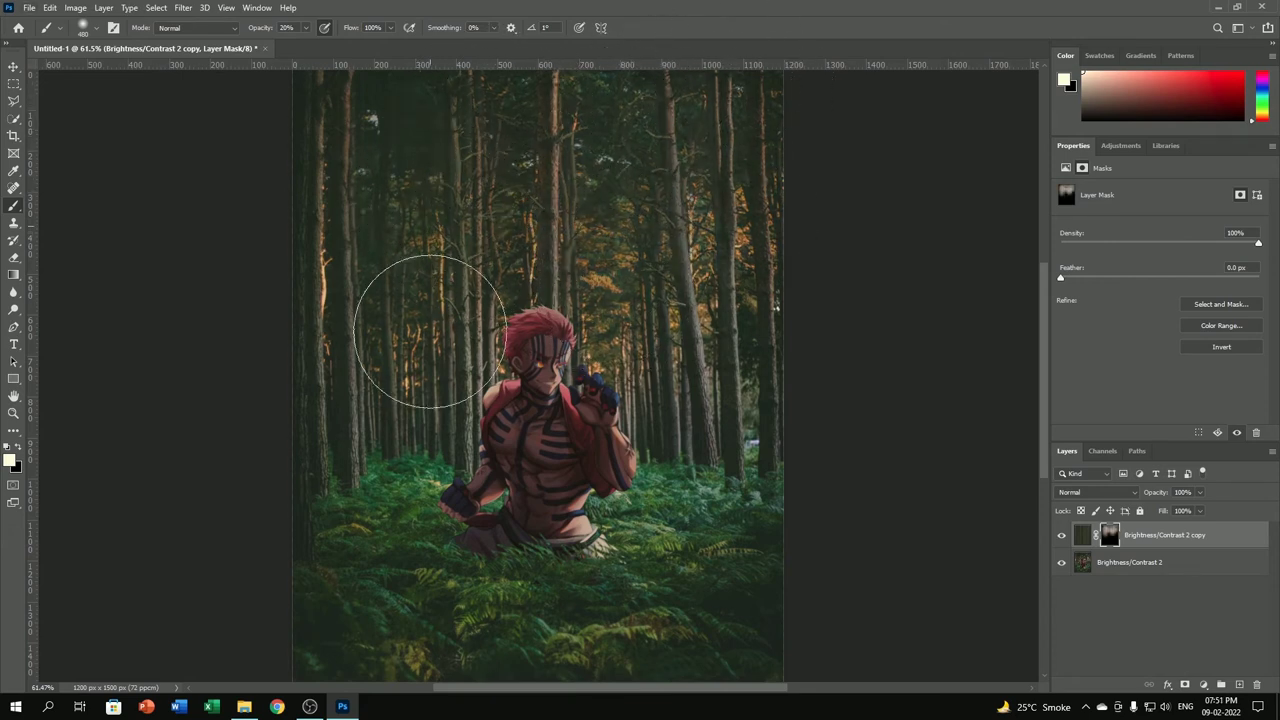
# - Fit the whole image in the window and add a new empty Layer 1
pyautogui.hotkey('ctrl', '-')
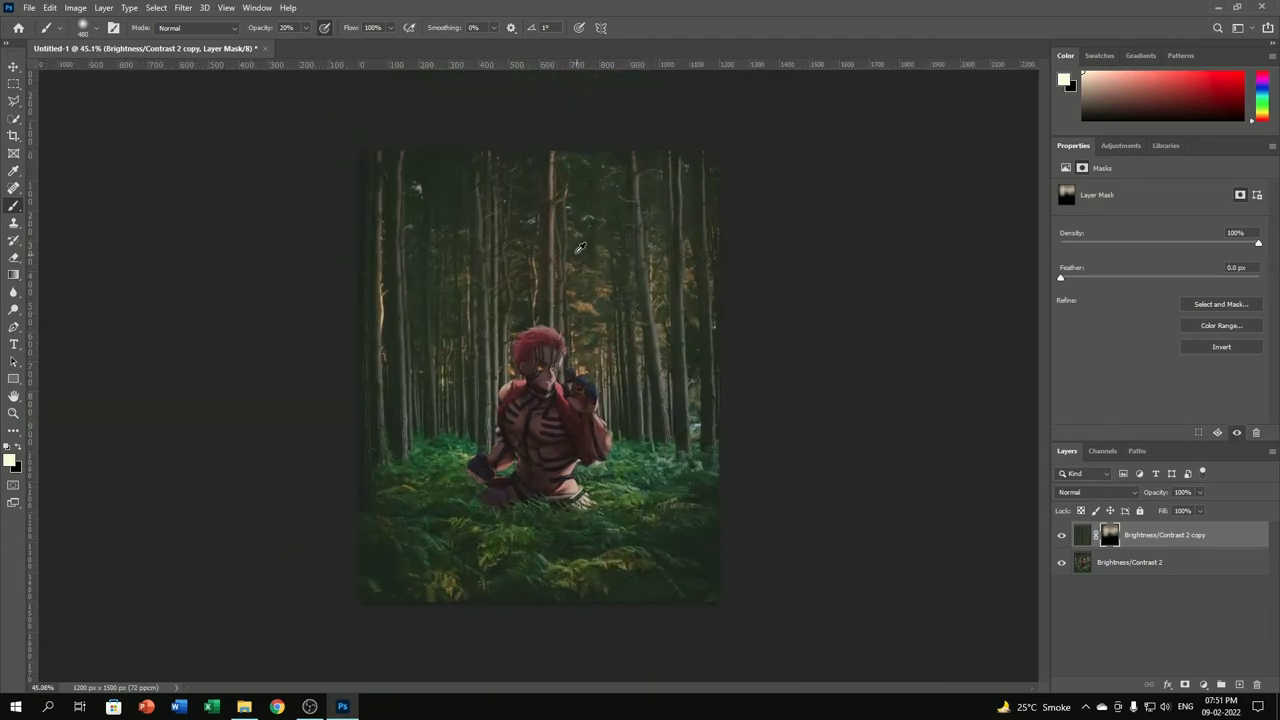
pyautogui.hotkey('ctrl', '-')
pyautogui.hotkey('ctrl', '0')
pyautogui.scroll(-1, 579, 273)
pyautogui.scroll(3, 579, 273)
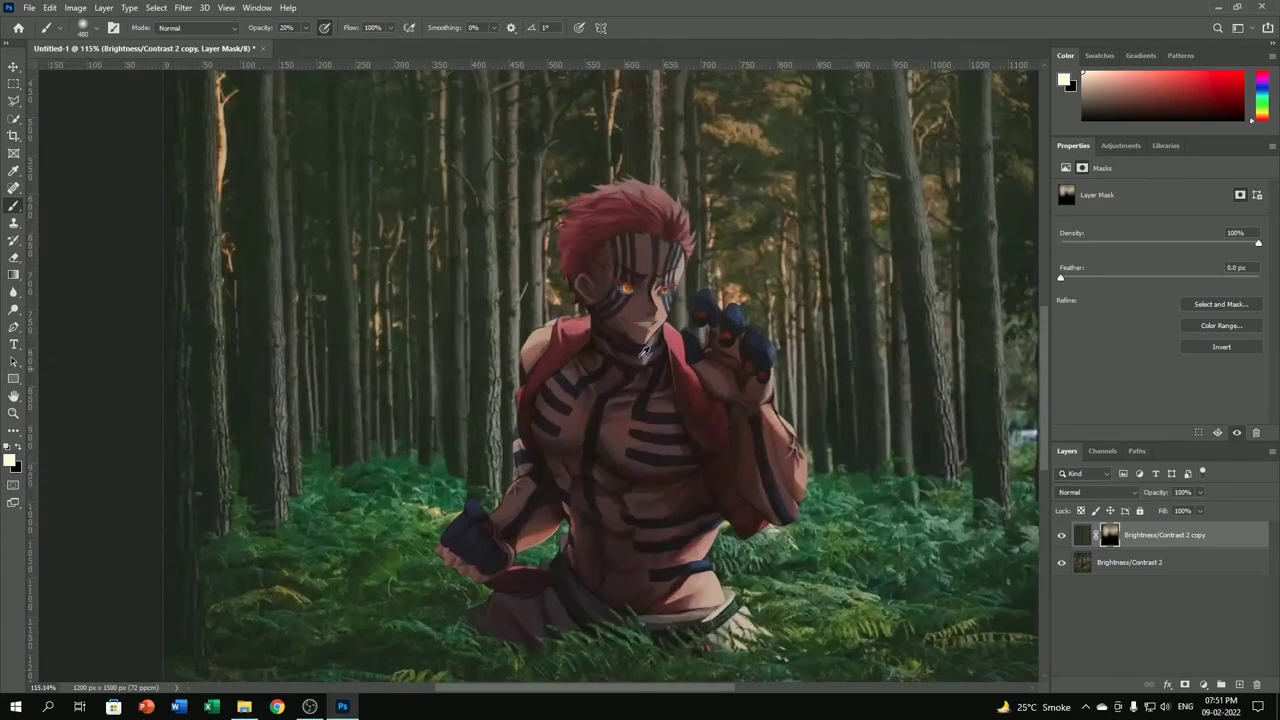
pyautogui.scroll(-4, 537, 393)
pyautogui.scroll(1, 537, 393)
pyautogui.scroll(1, 537, 393)
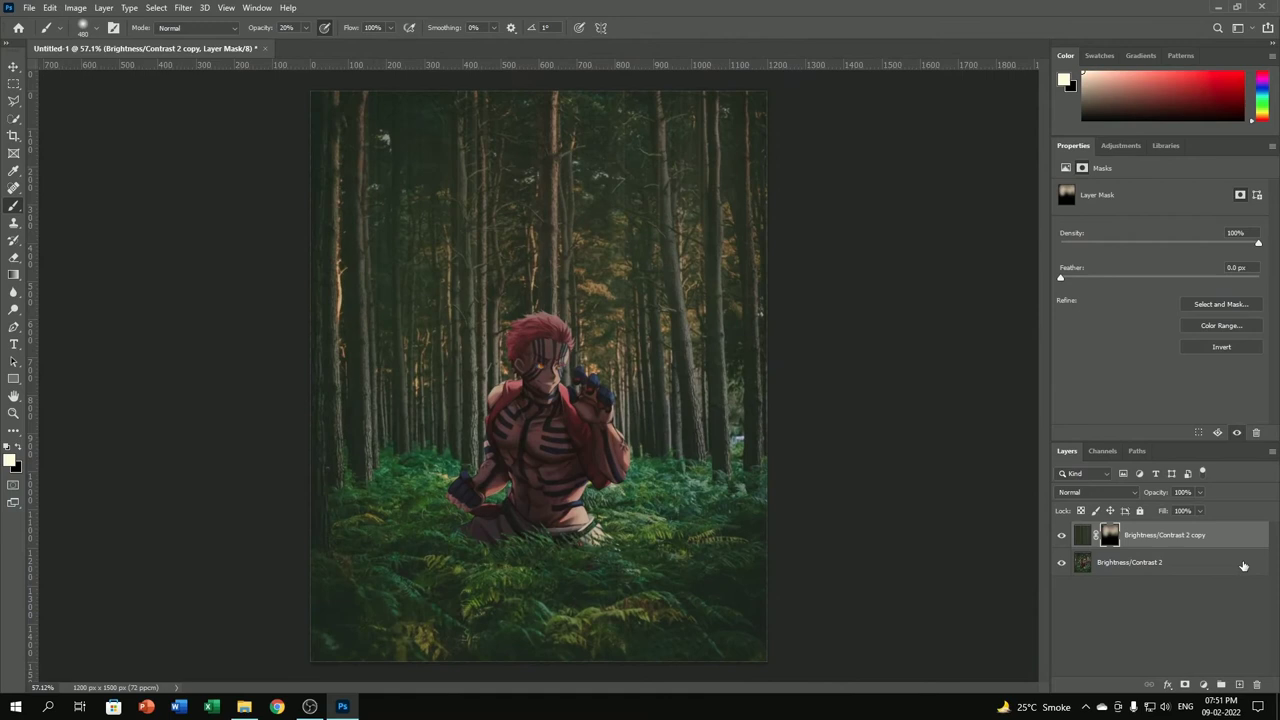
pyautogui.click(1240, 686)
# - Apply the merged image onto Layer 1 and duplicate it as Layer 1 copy
pyautogui.click(75, 7)
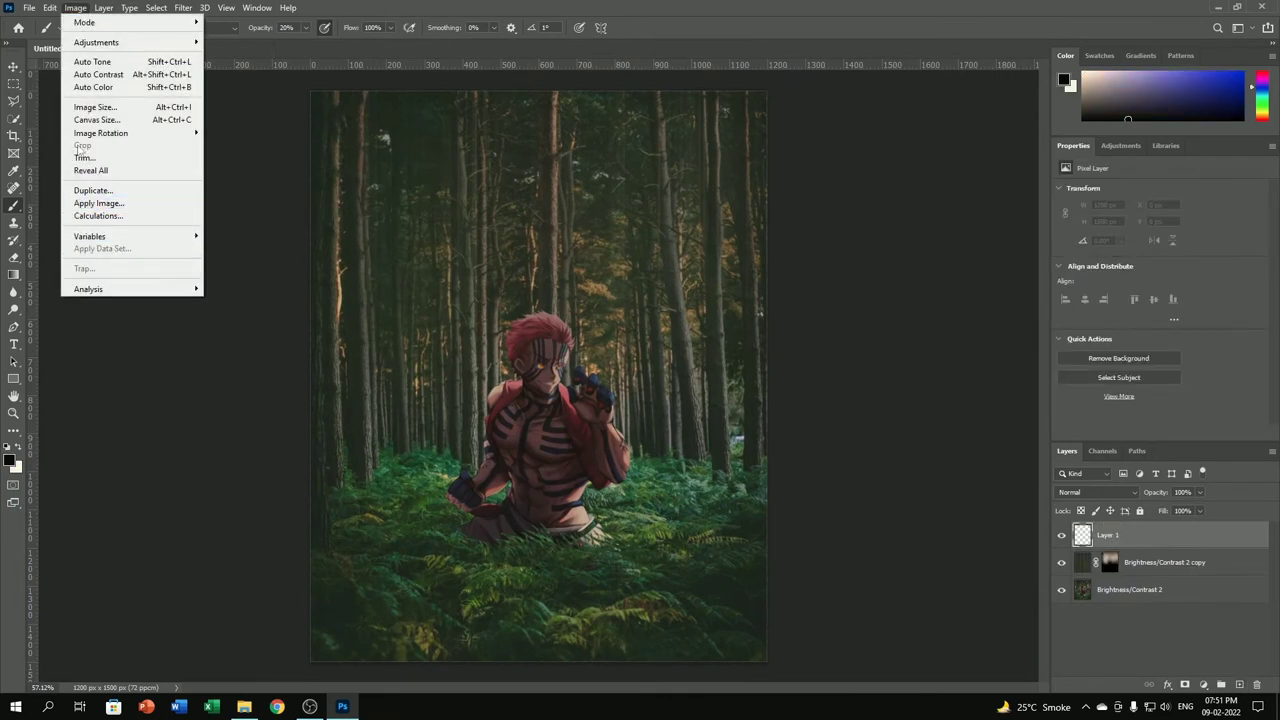
pyautogui.click(98, 203)
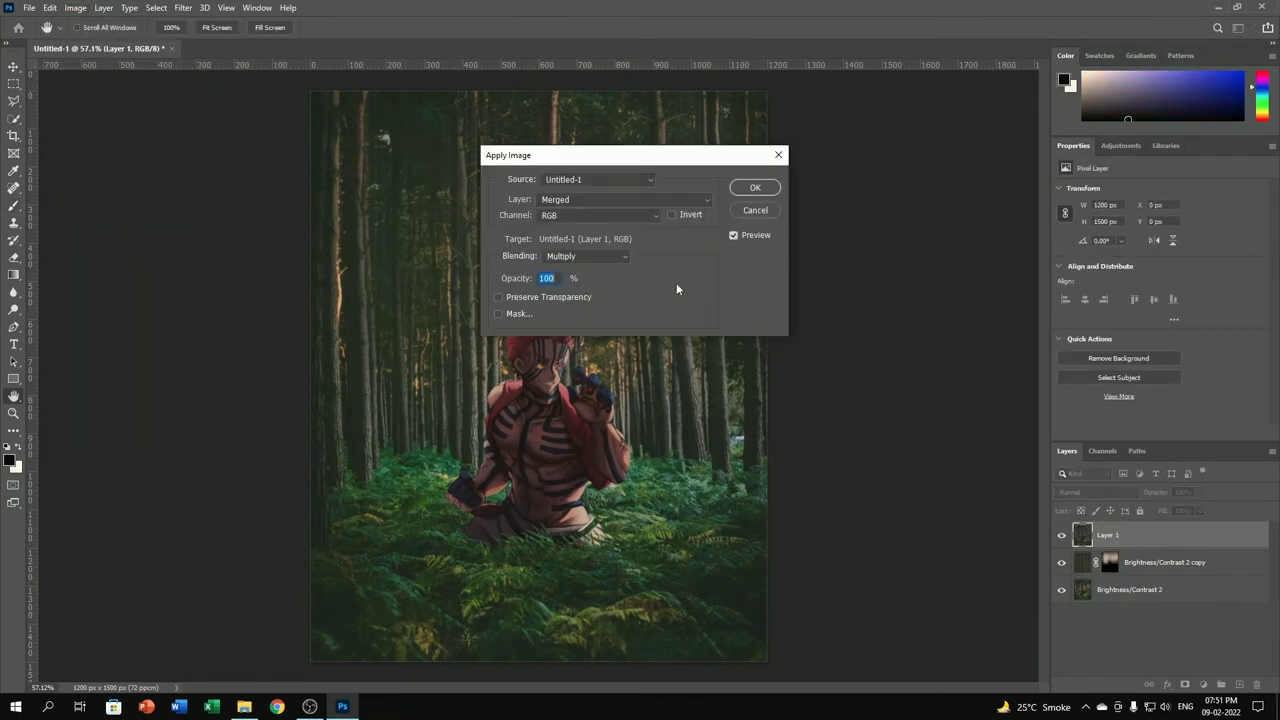
pyautogui.click(757, 185)
pyautogui.hotkey('ctrl', 'j')
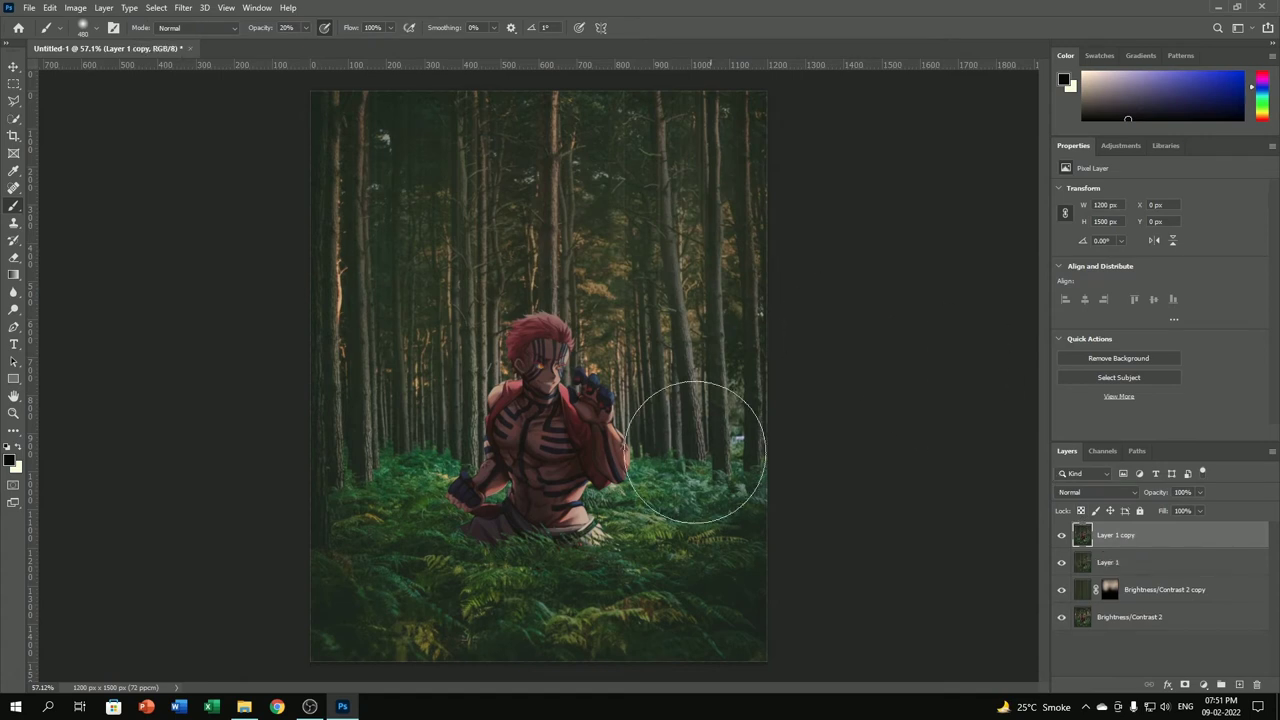
pyautogui.click(183, 7)
pyautogui.moveTo(256, 178)
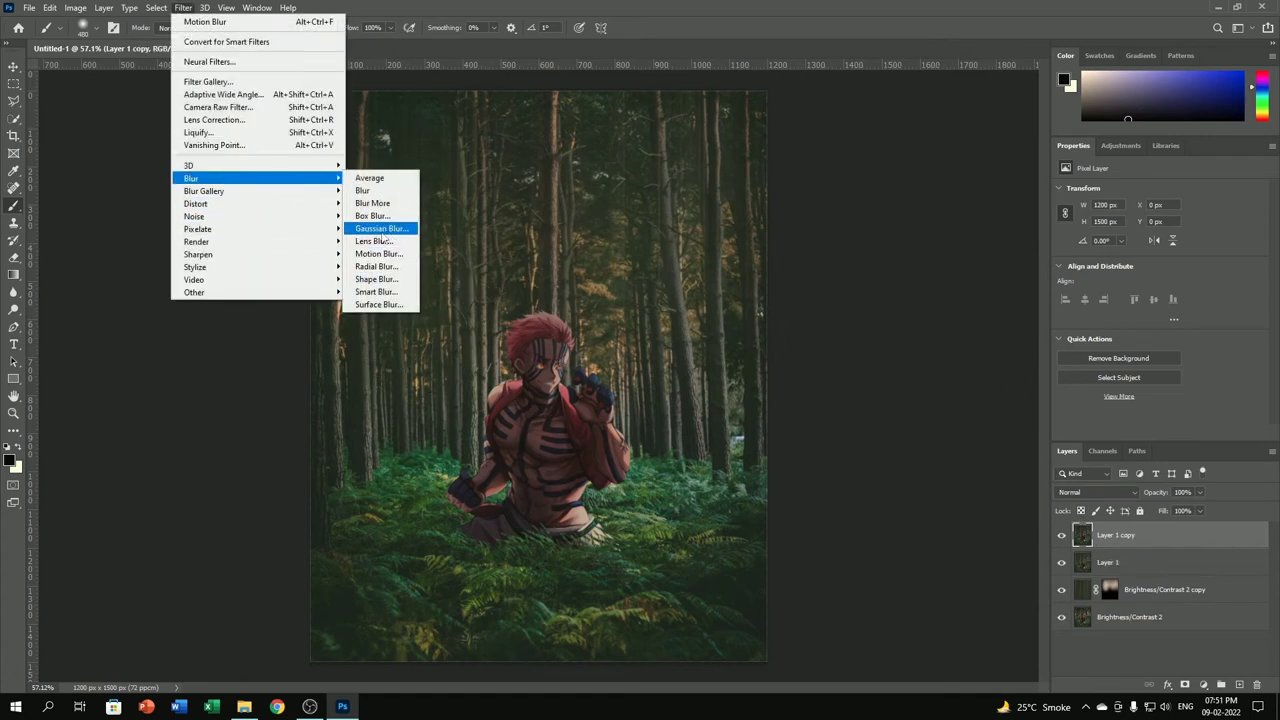
pyautogui.click(172, 337)
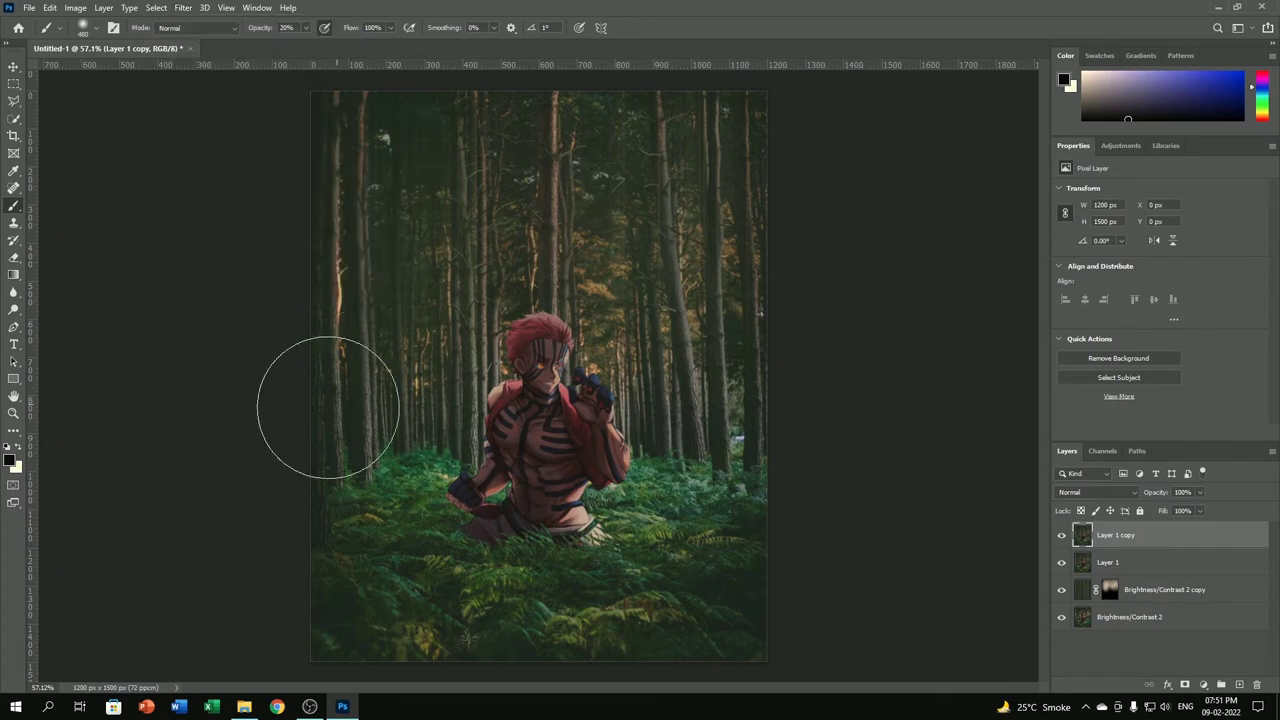
# - Set the foreground colour to dark grey 333333 sampled from the canvas
pyautogui.click(10, 460)
pyautogui.click(318, 507)
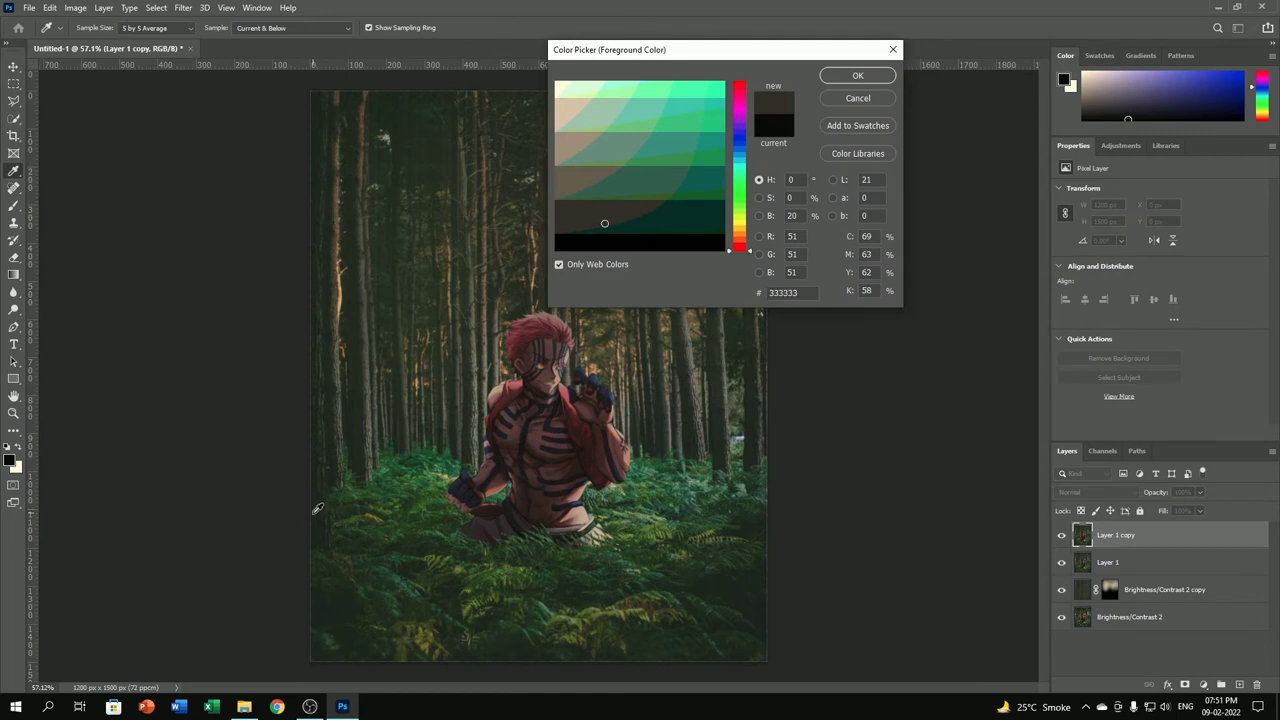
pyautogui.click(855, 82)
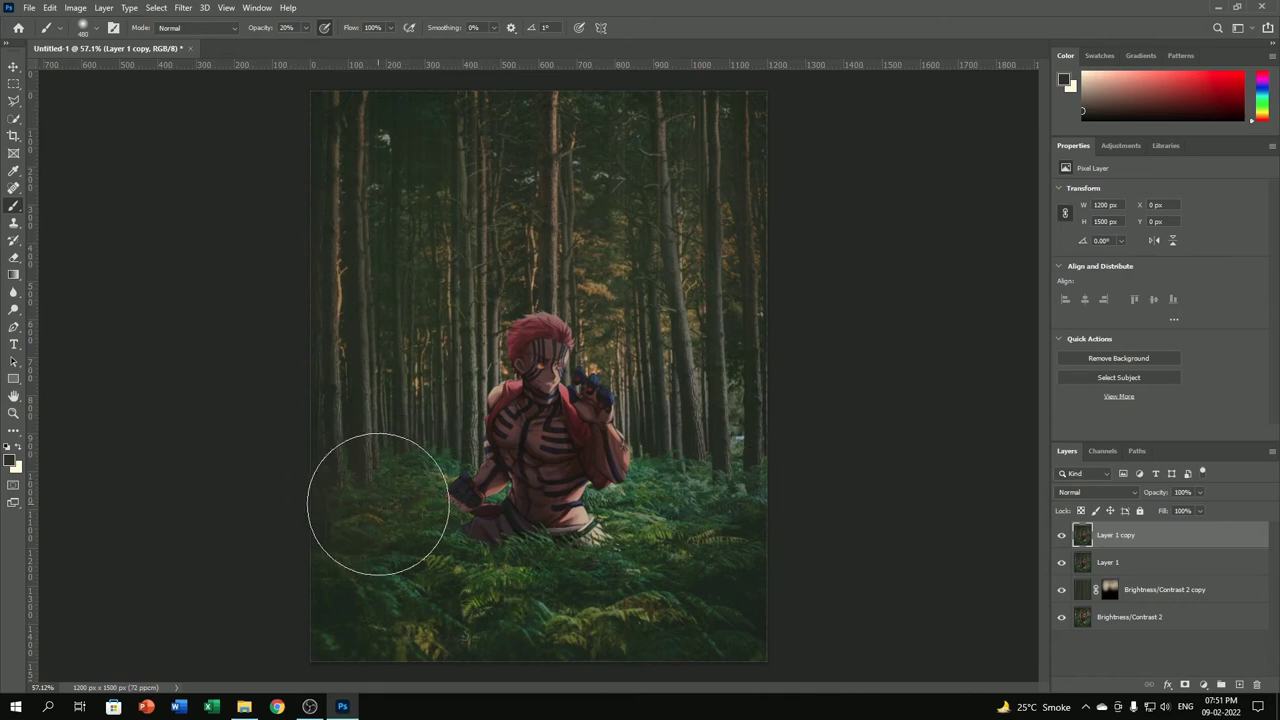
# - Brush soft dark grey over the ferns left of the character on Layer 1 copy
pyautogui.moveTo(380, 491); pyautogui.dragTo(434, 471)
pyautogui.scroll(-2, 548, 390)
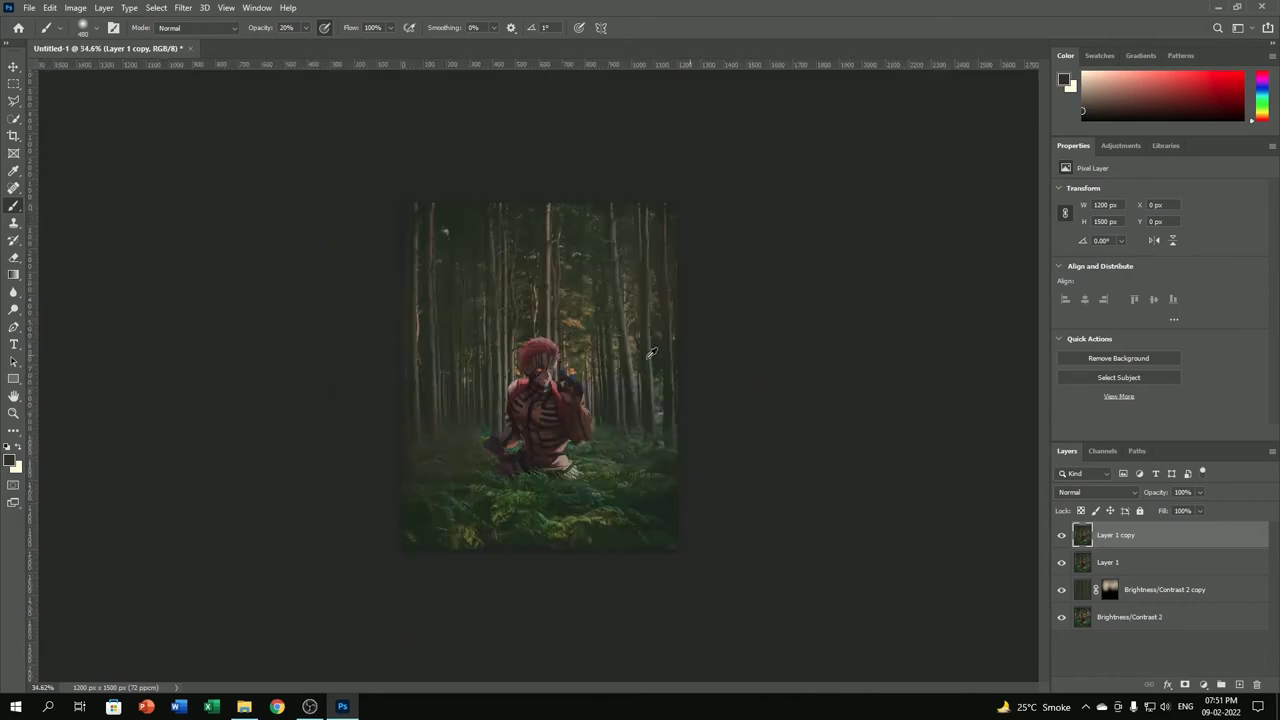
pyautogui.scroll(5, 497, 360)
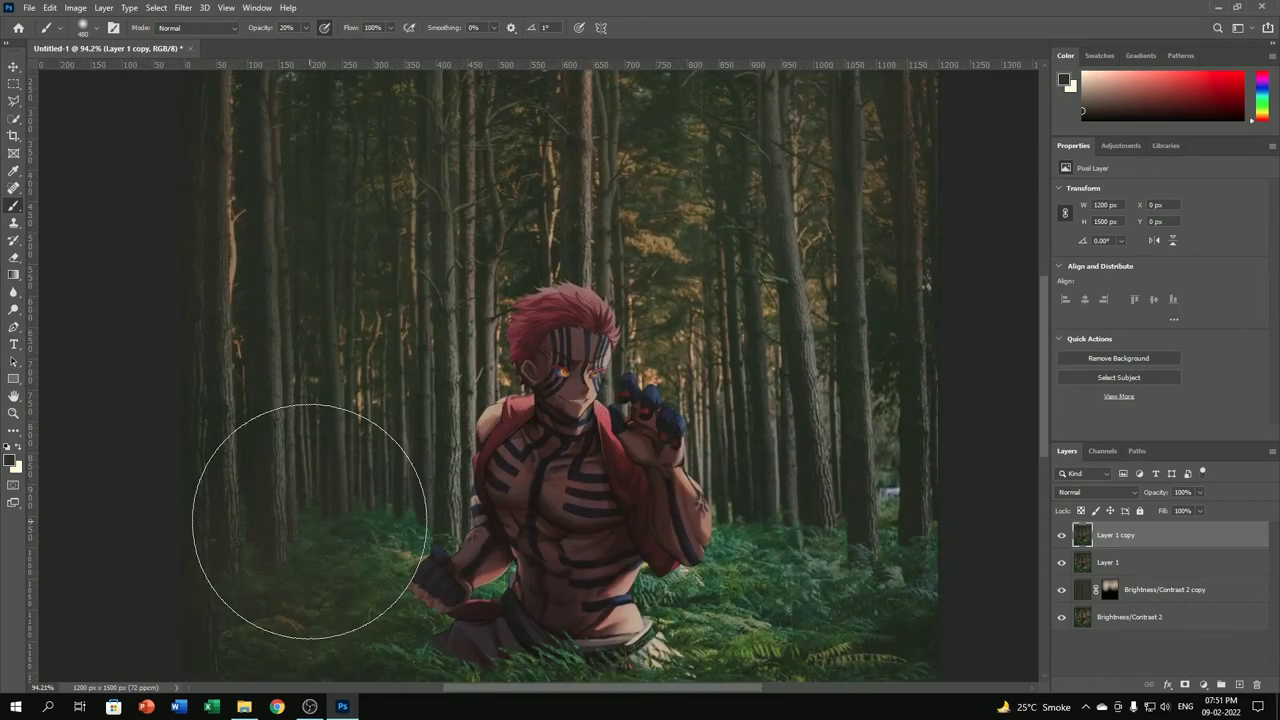
pyautogui.scroll(-5, 860, 343)
pyautogui.scroll(-4, 627, 487)
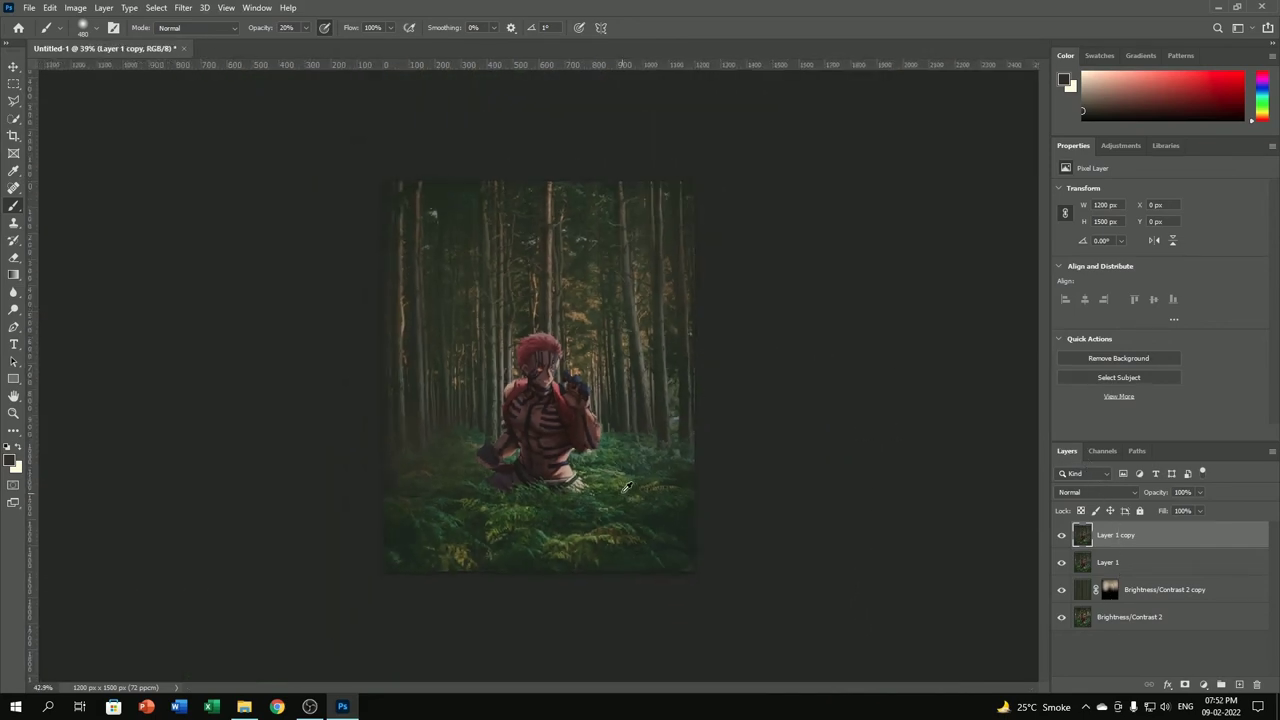
pyautogui.scroll(2, 627, 487)
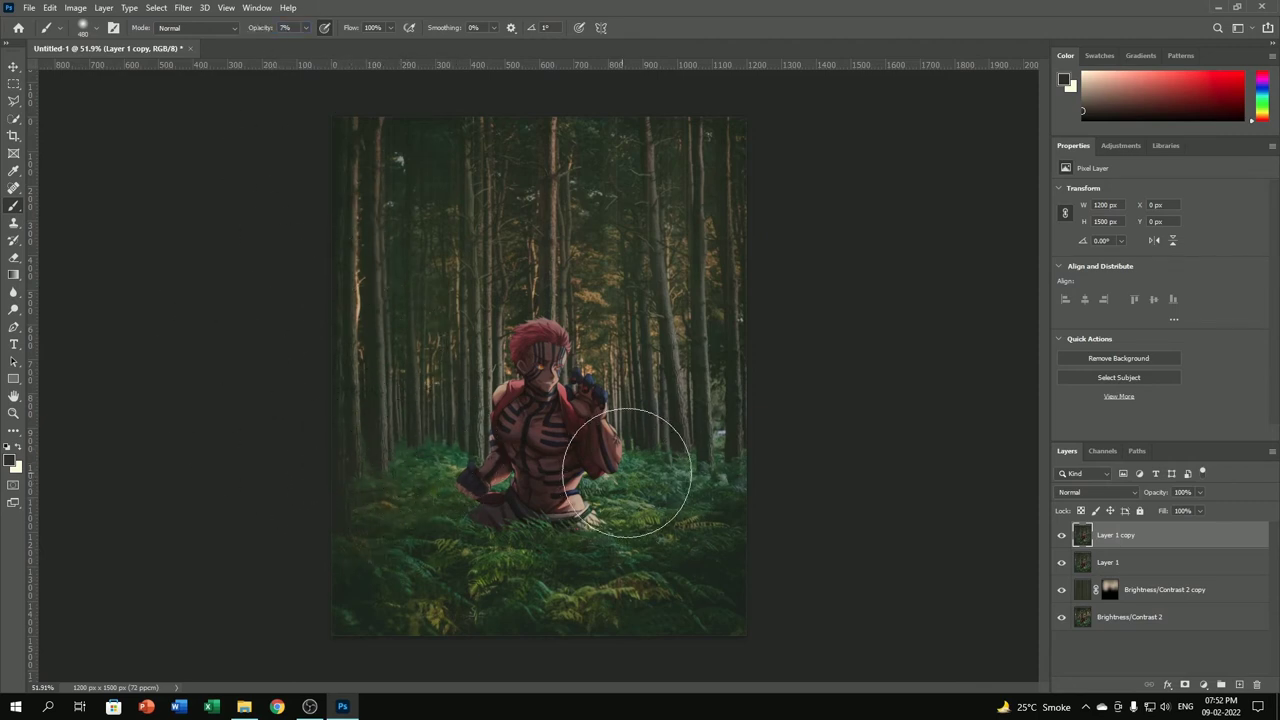
pyautogui.scroll(3, 385, 430)
pyautogui.scroll(-5, 450, 400)
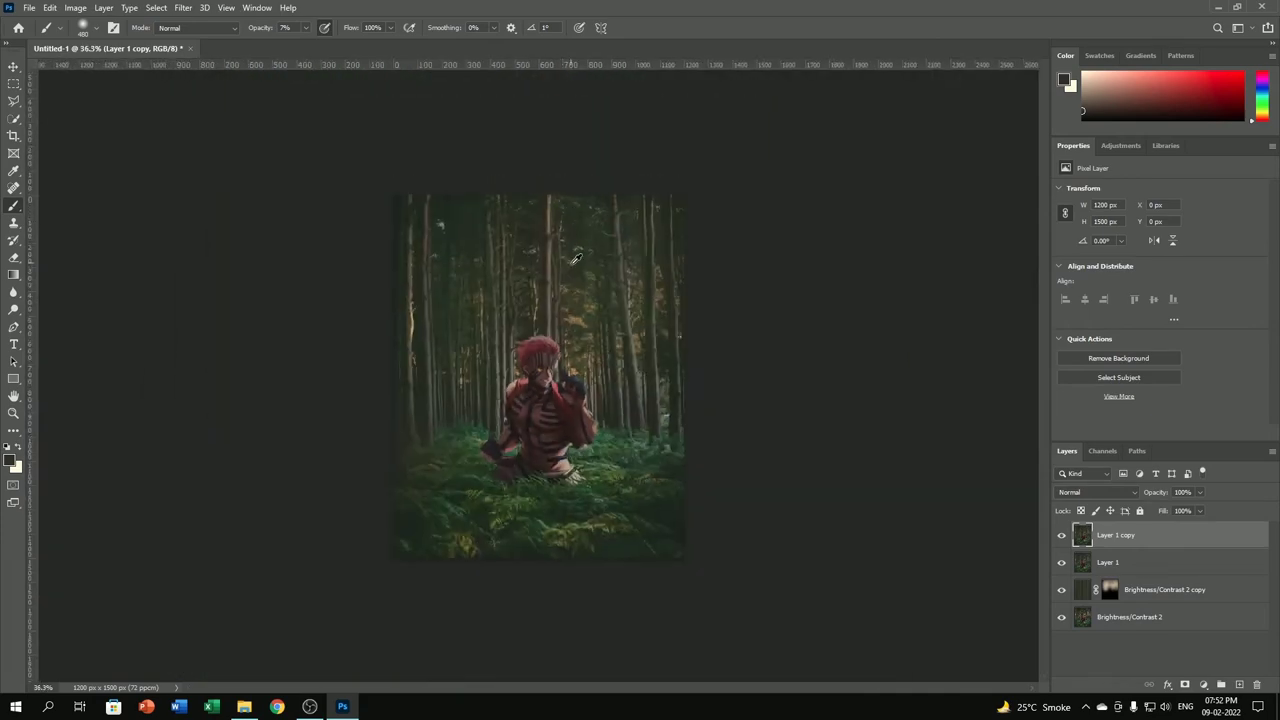
pyautogui.scroll(3, 540, 380)
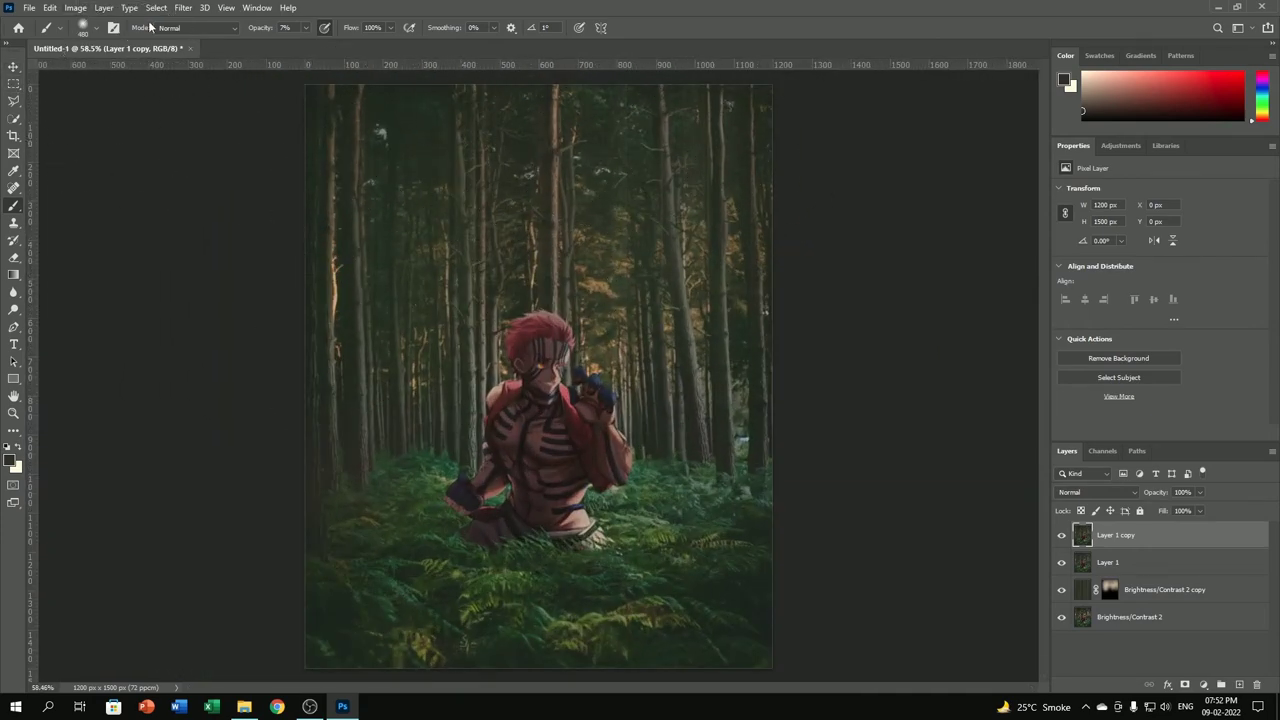
# - Stamp the merged image onto a new Layer 2 with Apply Image, then duplicate it
pyautogui.click(1221, 684)
pyautogui.click(1239, 684)
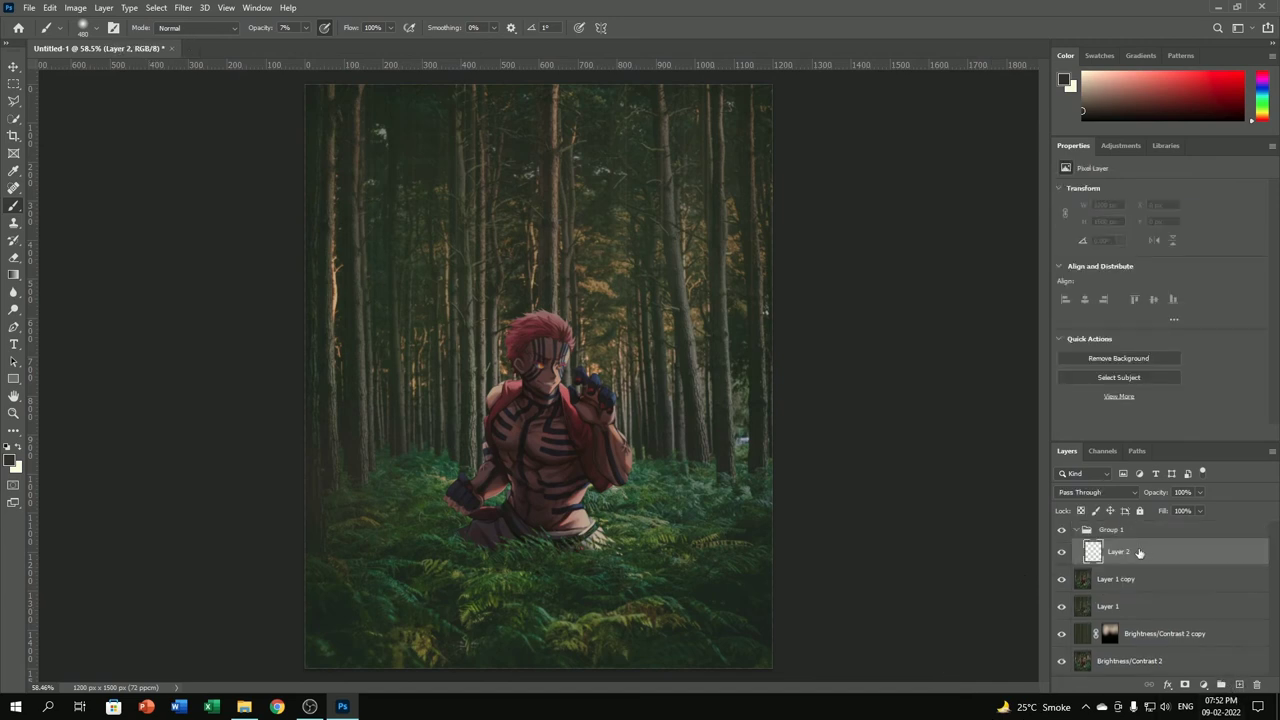
pyautogui.hotkey('ctrl', 'z')
pyautogui.hotkey('ctrl', 'z')
pyautogui.click(1240, 685)
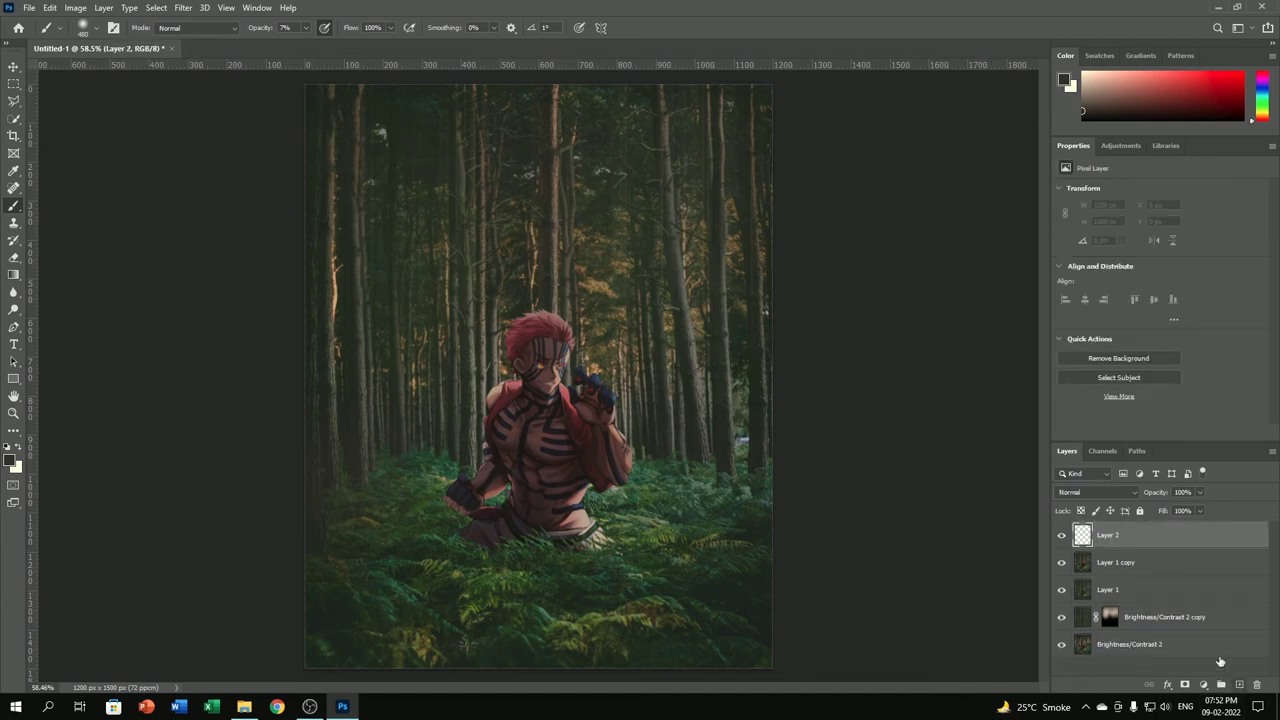
pyautogui.click(76, 9)
pyautogui.click(110, 205)
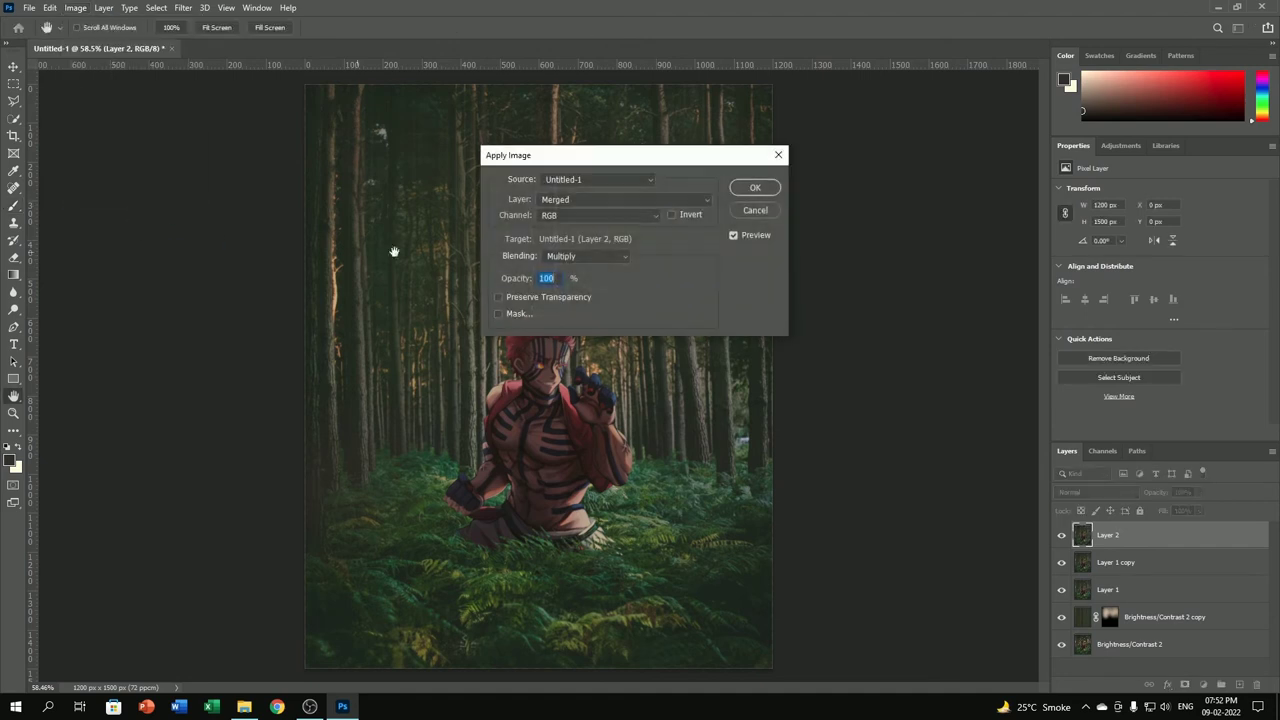
pyautogui.click(757, 187)
pyautogui.hotkey('ctrl', 'j')
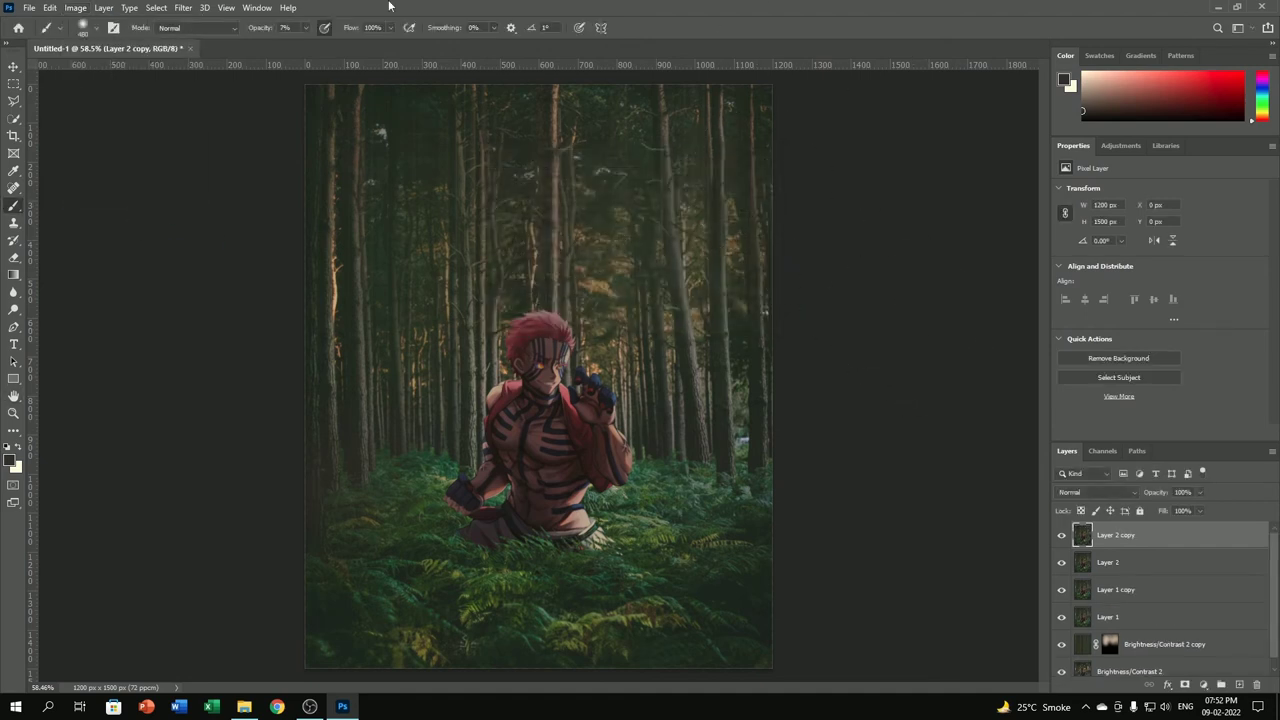
# - Apply a Zoom-method Radial Blur to Layer 2 copy
pyautogui.click(184, 8)
pyautogui.moveTo(191, 178)
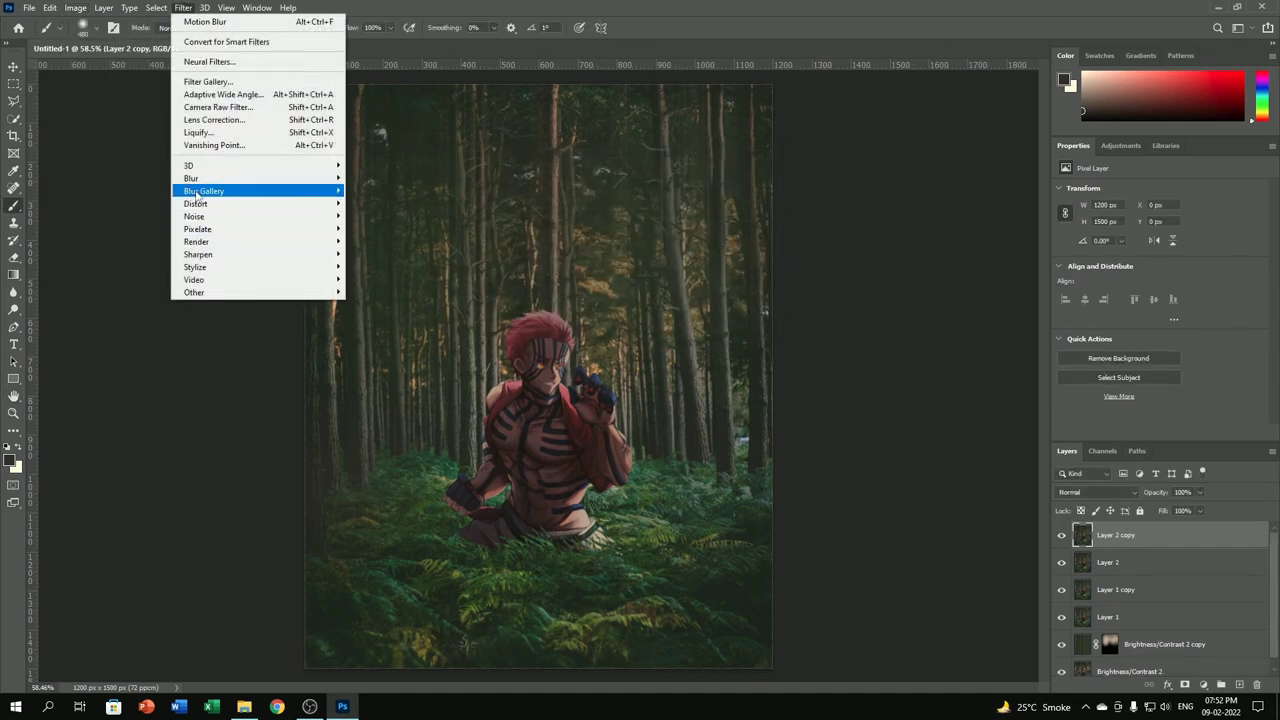
pyautogui.click(396, 270)
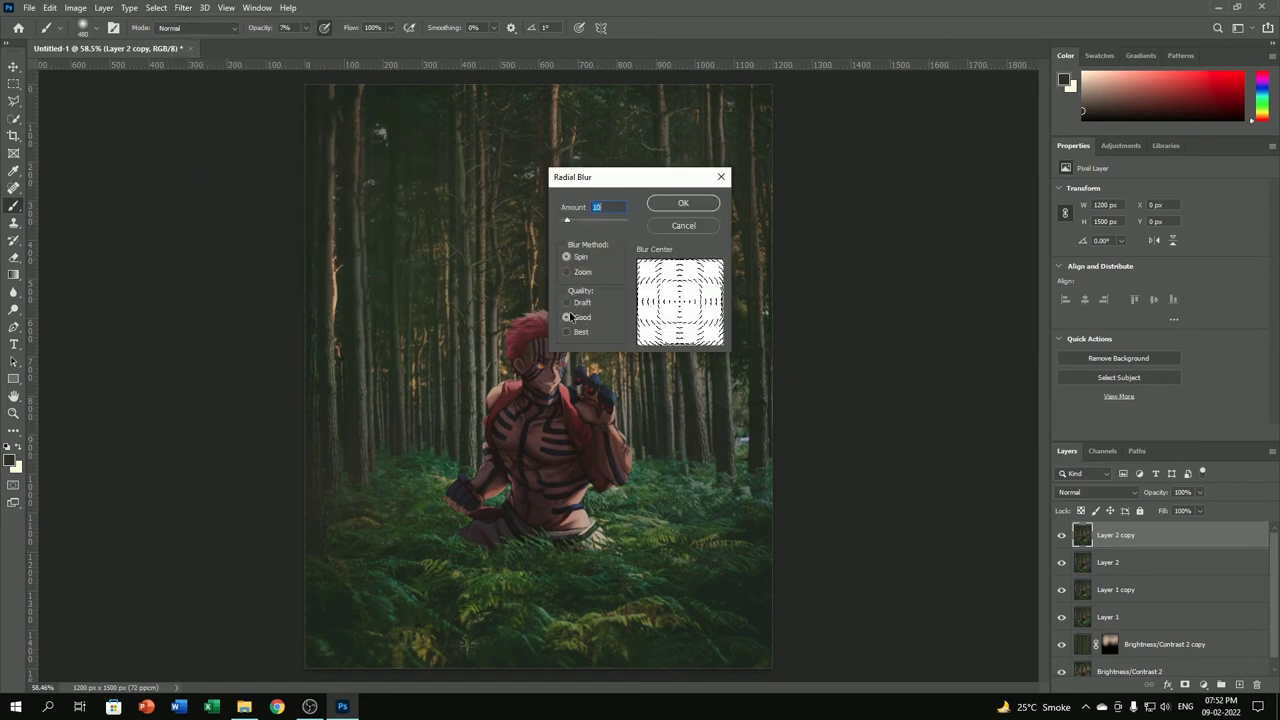
pyautogui.click(566, 272)
pyautogui.click(684, 204)
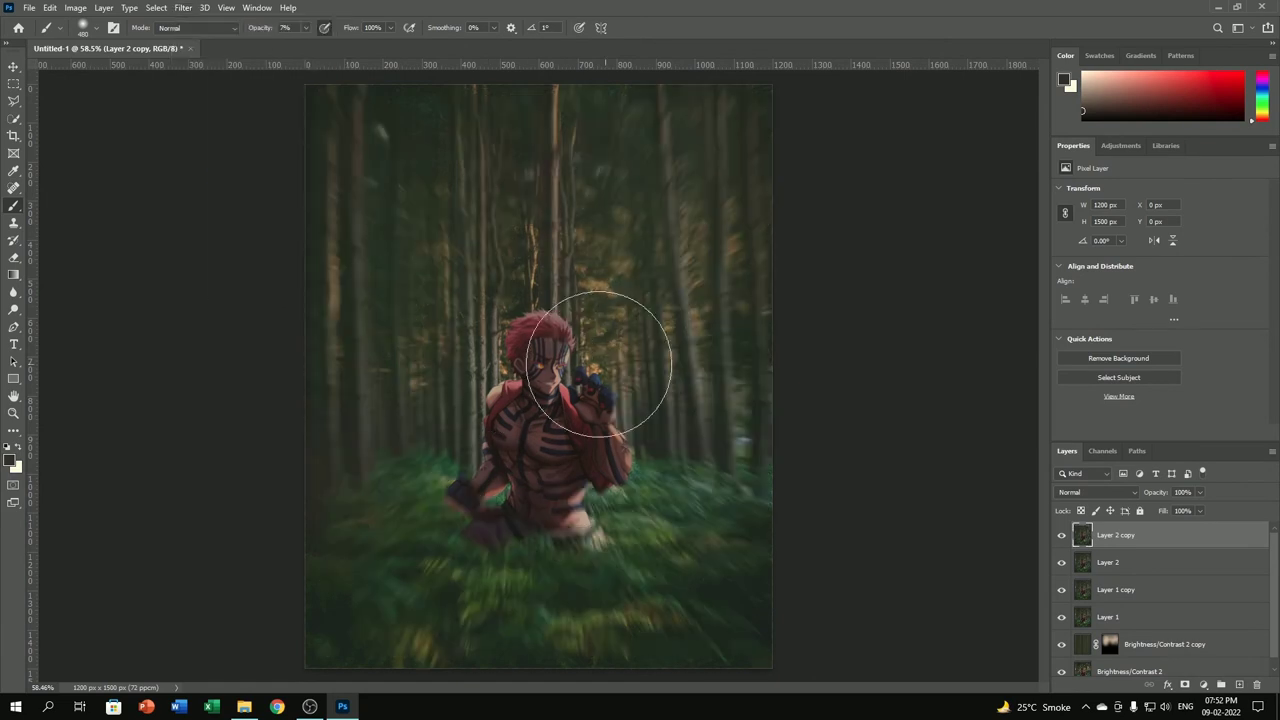
# - Add an inverted mask to Layer 2 copy and reveal the blur along the bottom edge
pyautogui.click(1185, 686)
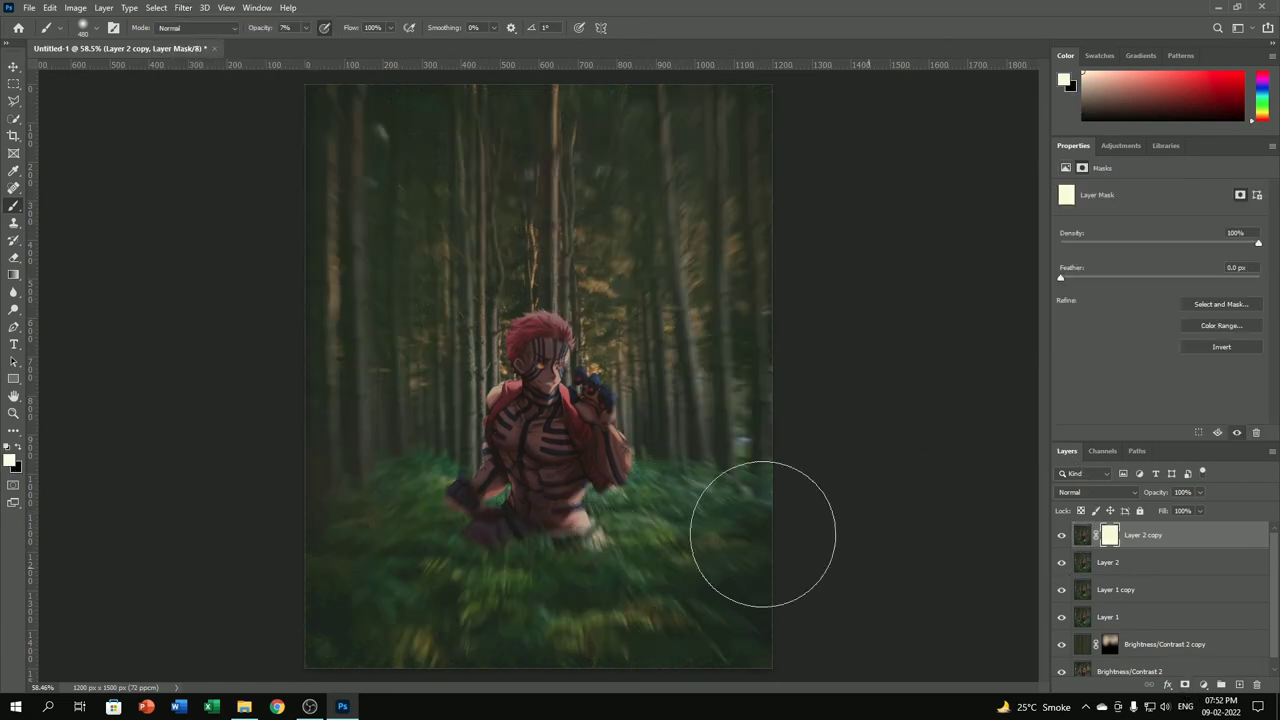
pyautogui.hotkey('ctrl', 'i')
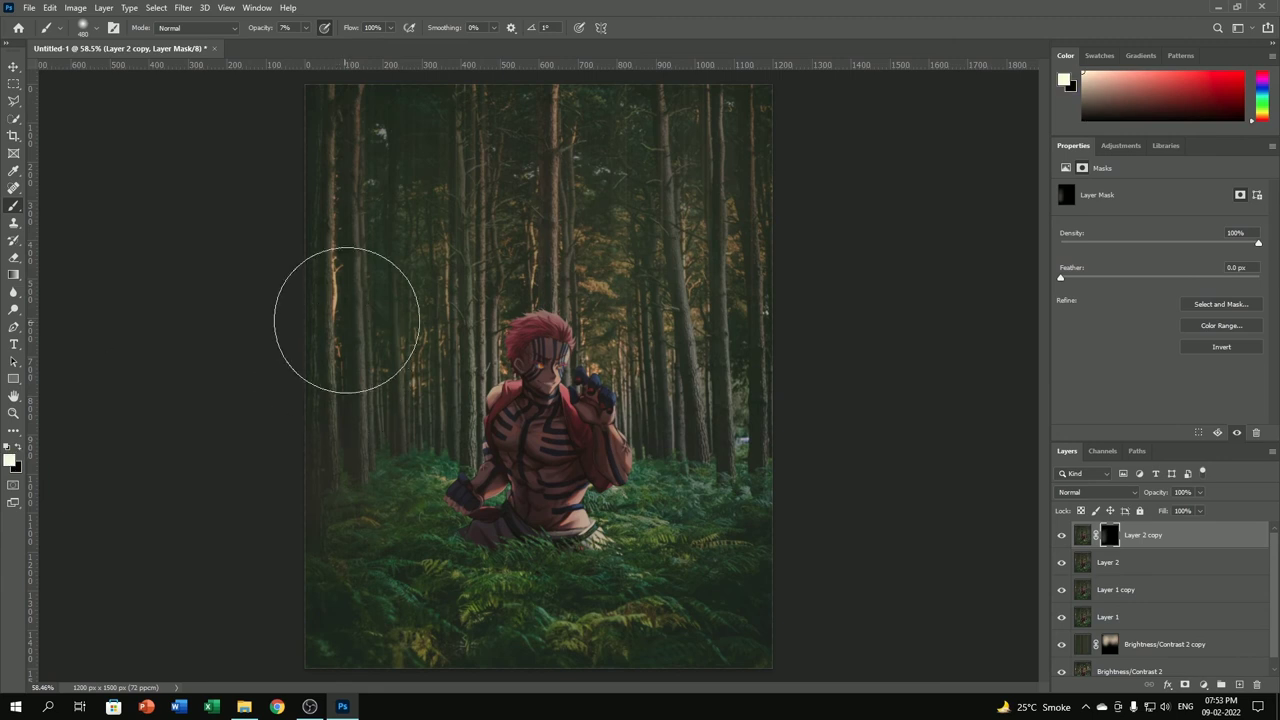
pyautogui.moveTo(354, 600); pyautogui.dragTo(734, 609)
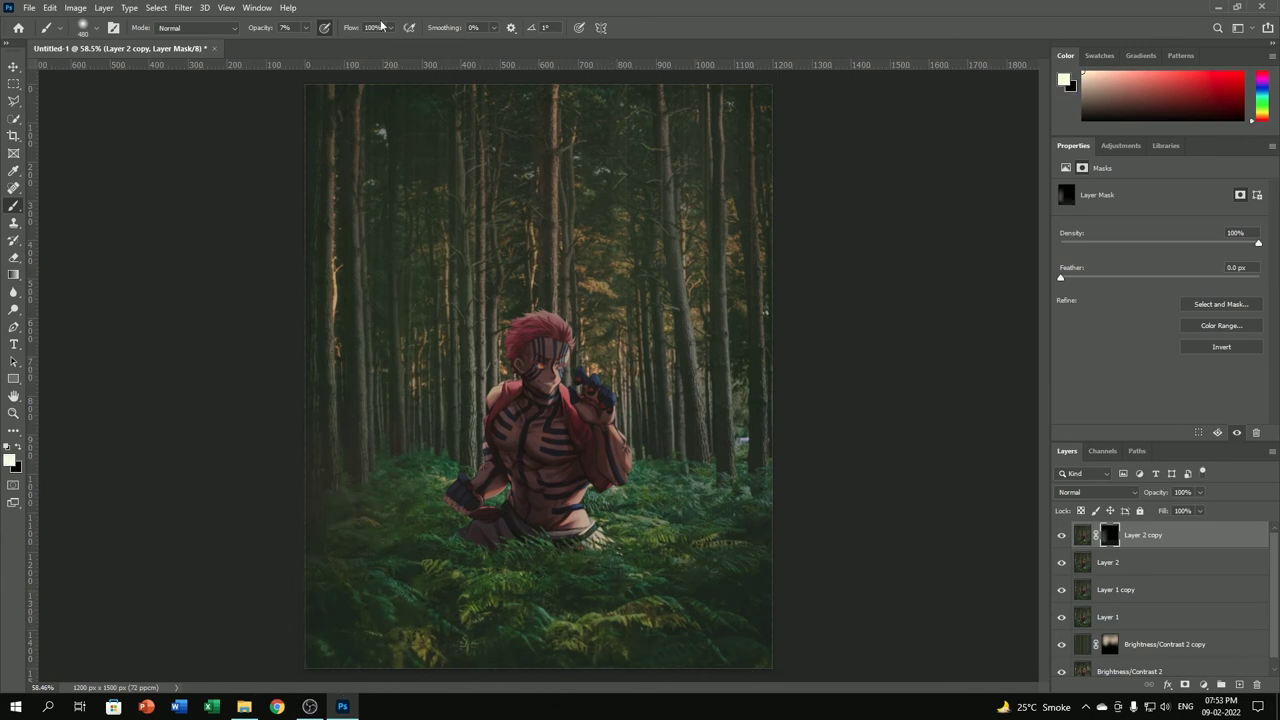
pyautogui.moveTo(318, 241); pyautogui.dragTo(344, 544)
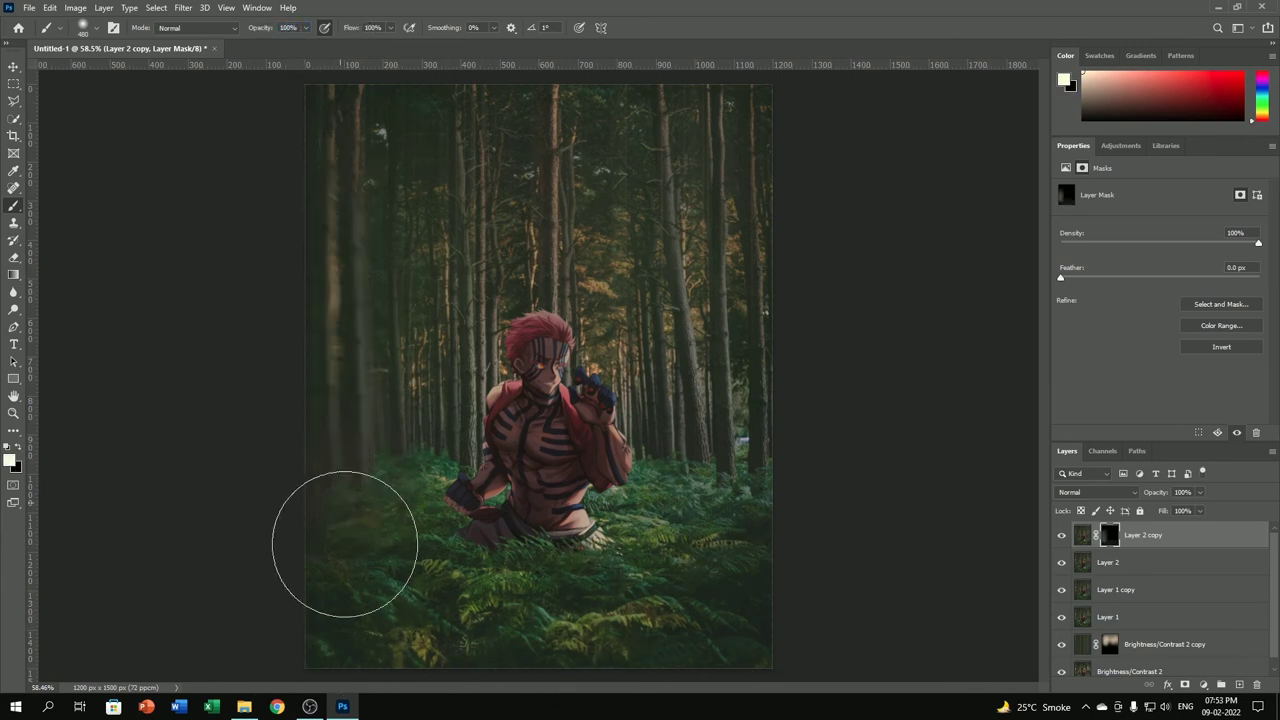
pyautogui.hotkey('ctrl', 'z')
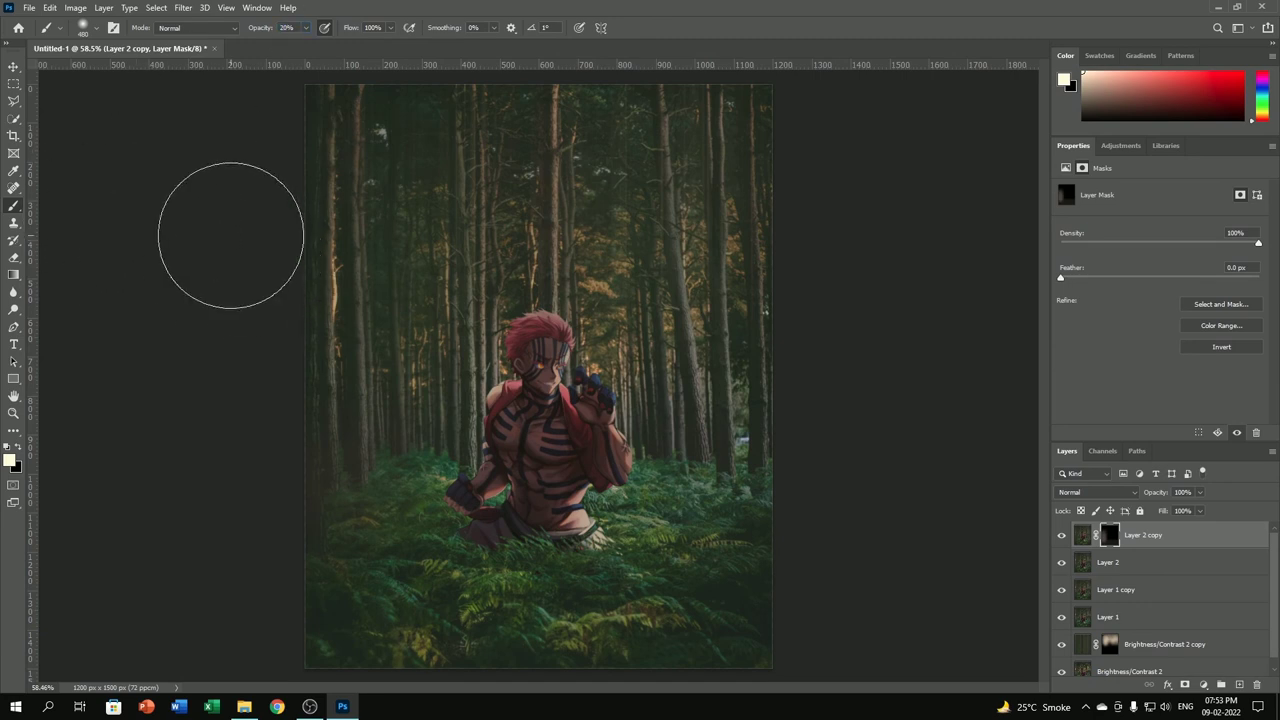
# - Enlarge the brush to 1102 px and reveal the zoom blur on the left and right edges
pyautogui.rightClick(272, 330)
pyautogui.rightClick(499, 276)
pyautogui.moveTo(540, 252); pyautogui.dragTo(546, 252)
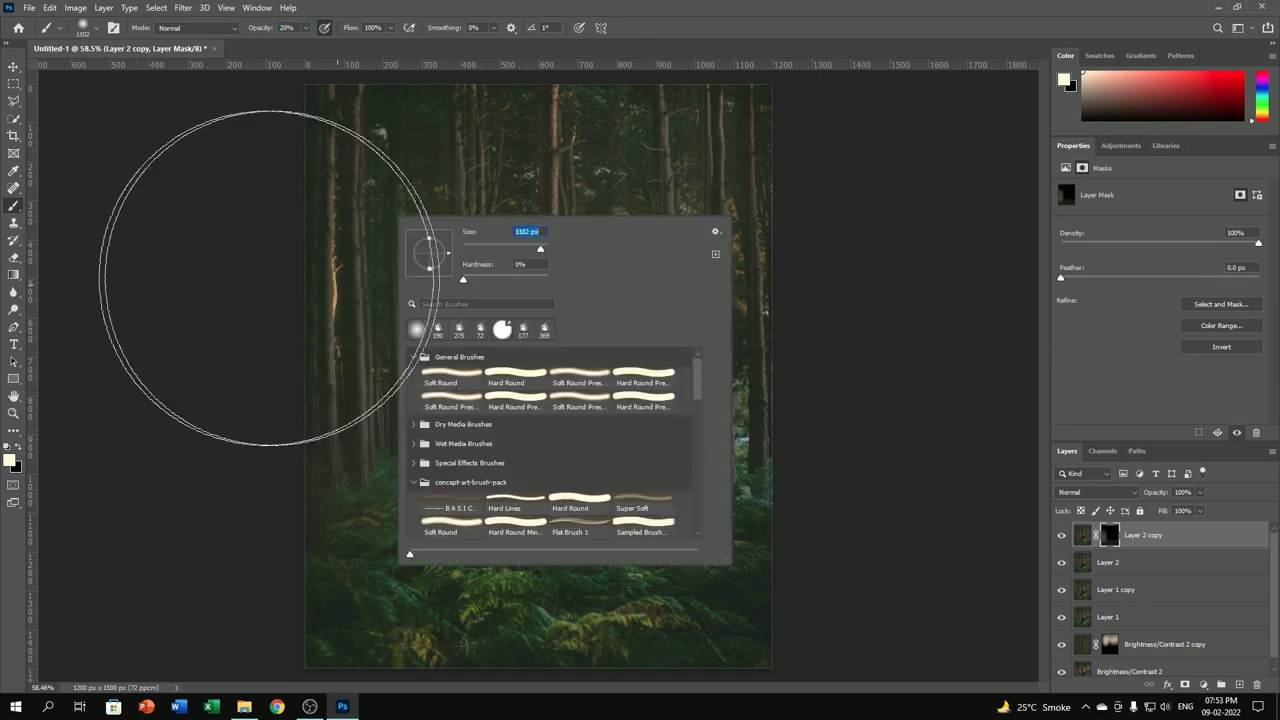
pyautogui.click(251, 271)
pyautogui.moveTo(314, 429); pyautogui.dragTo(320, 557)
pyautogui.moveTo(831, 405)
pyautogui.mouseDown()
pyautogui.moveTo(771, 386)
pyautogui.moveTo(714, 691)
pyautogui.mouseUp()
# - Zoom in to check the masked edge blur around the character
pyautogui.scroll(-2, 545, 368)
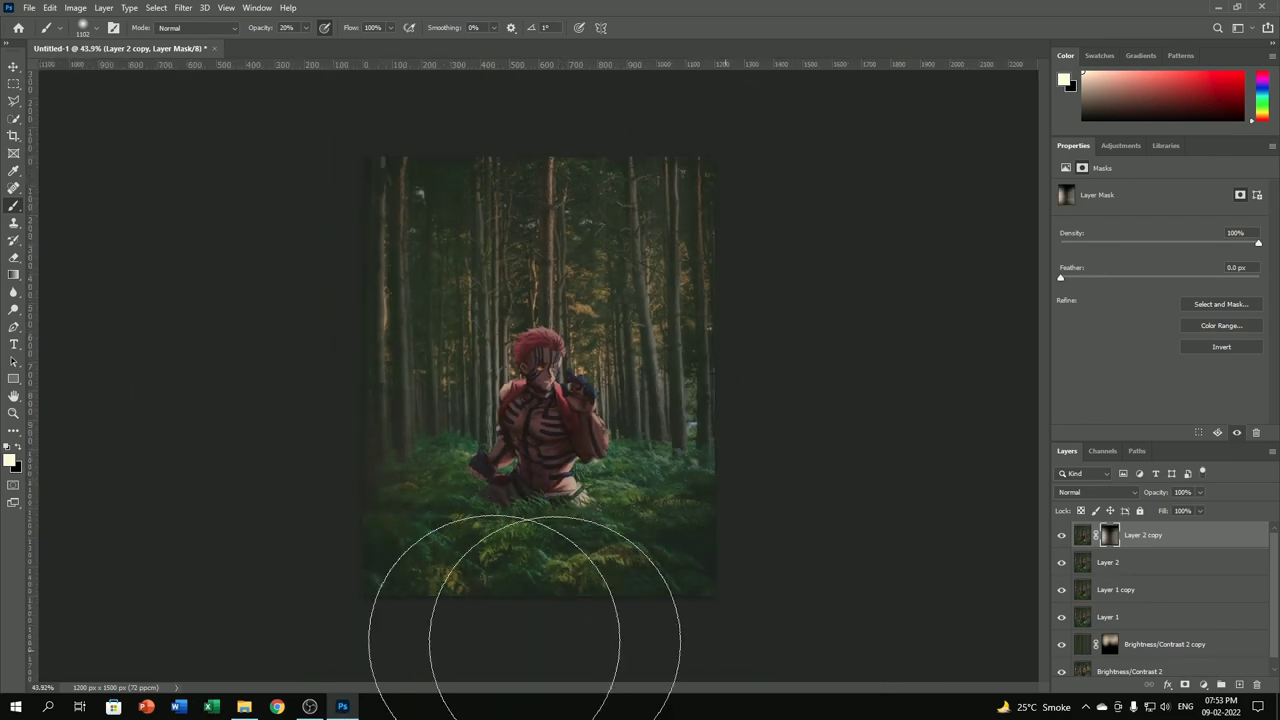
pyautogui.scroll(-1, 750, 373)
pyautogui.scroll(-1, 750, 373)
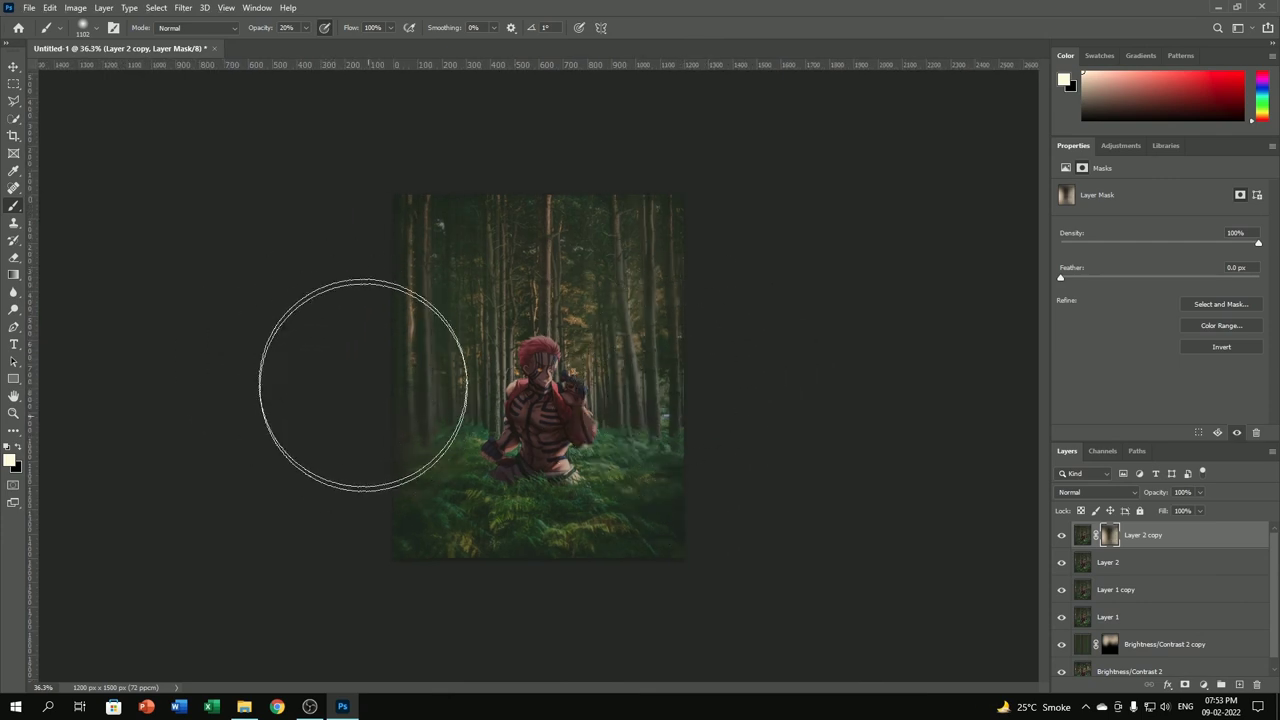
pyautogui.hotkey('ctrl', '+')
pyautogui.hotkey('ctrl', '+')
pyautogui.scroll(1, 628, 390)
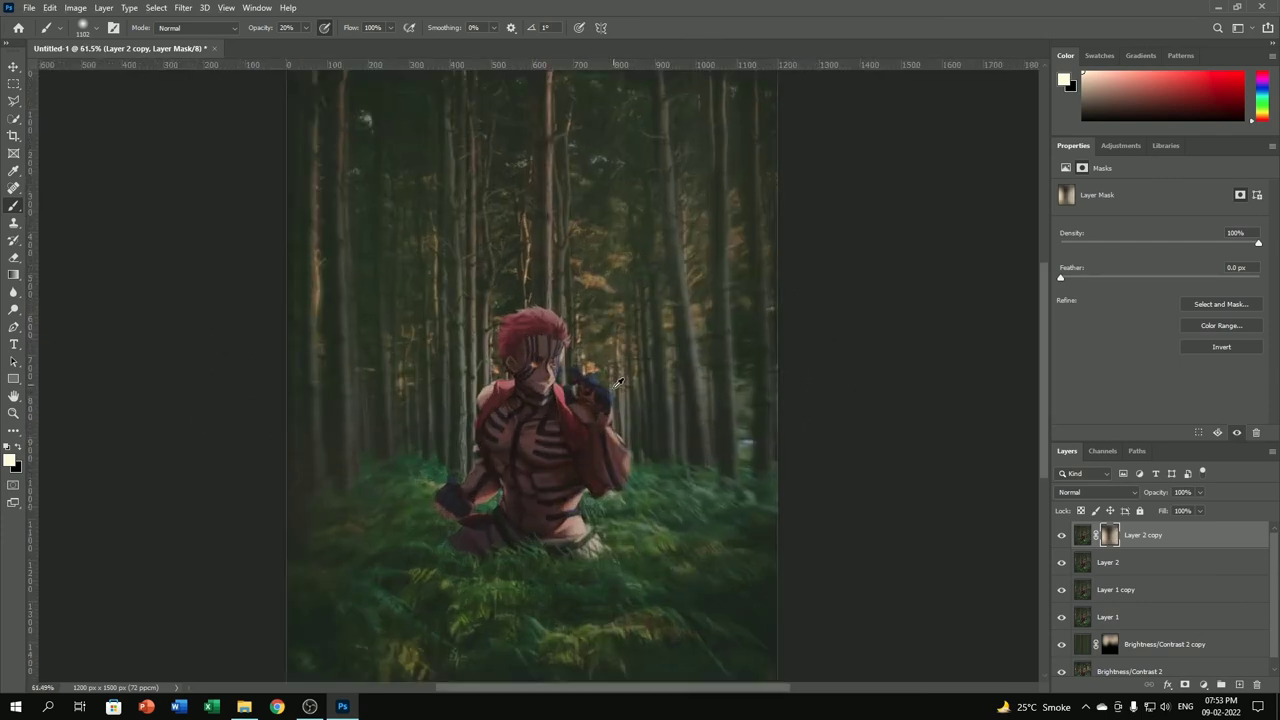
pyautogui.scroll(-2, 611, 347)
pyautogui.scroll(3, 567, 340)
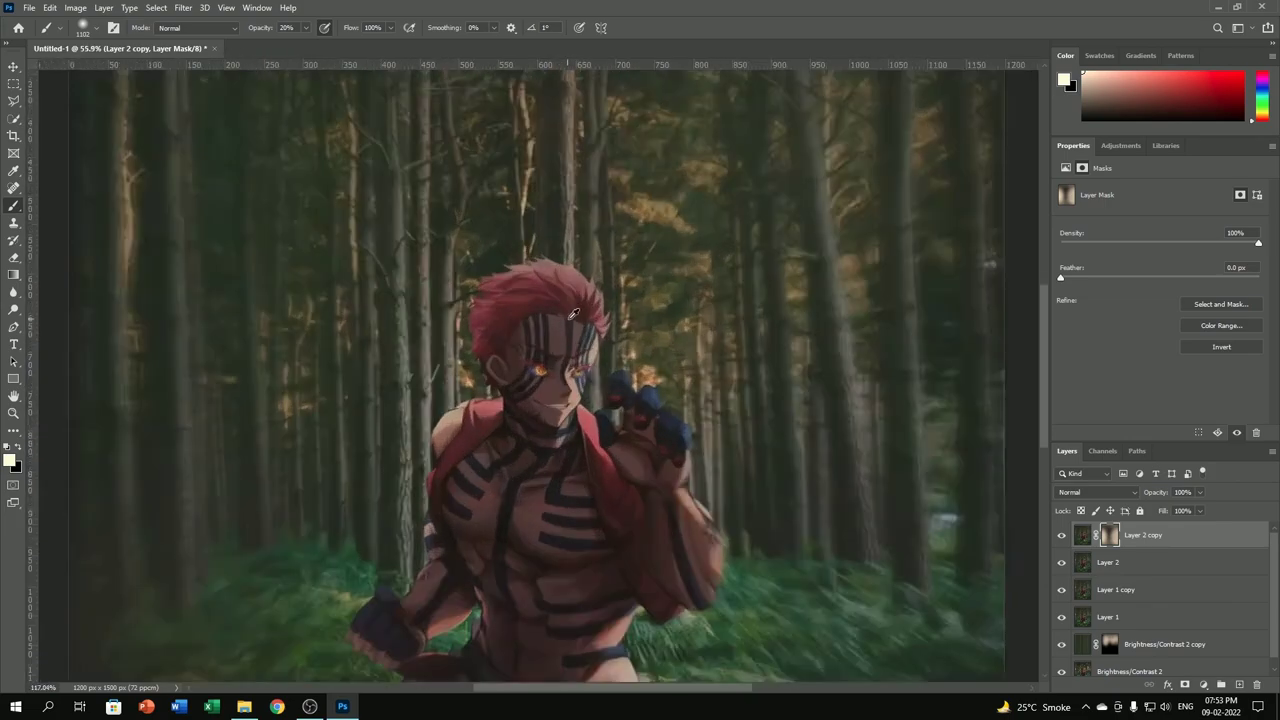
pyautogui.scroll(-3, 567, 340)
pyautogui.scroll(1, 540, 370)
pyautogui.click(49, 7)
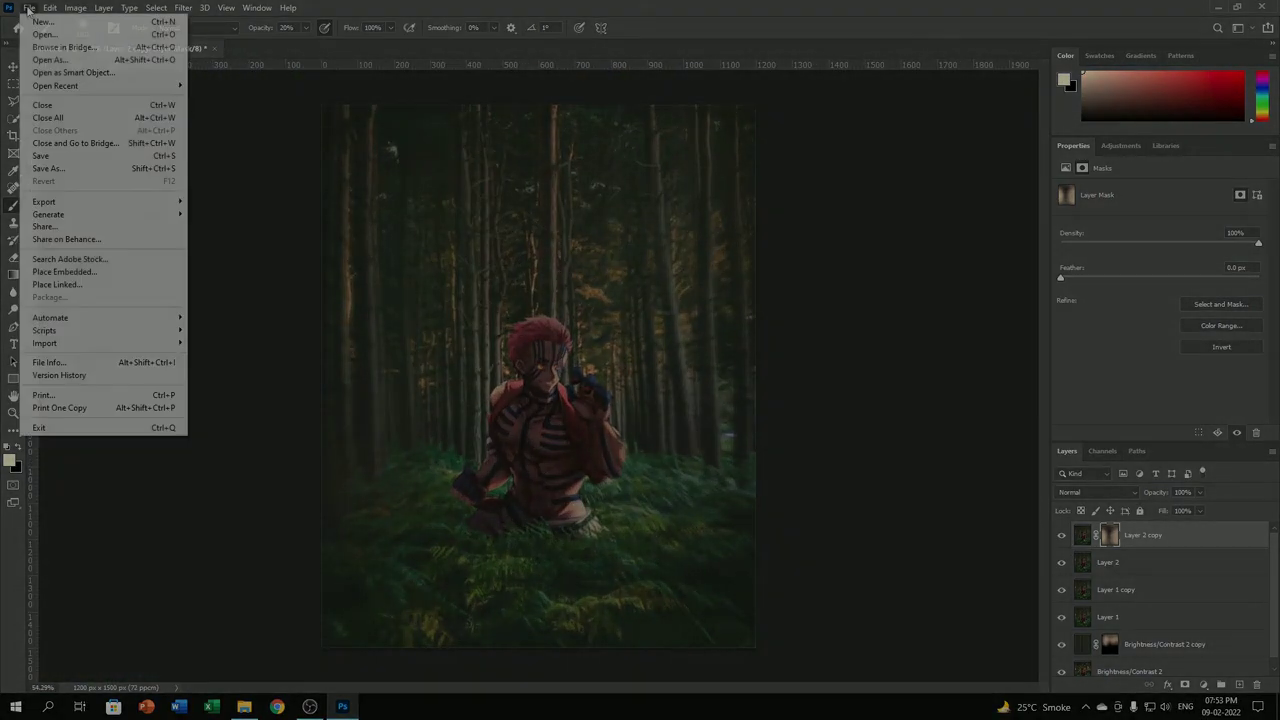